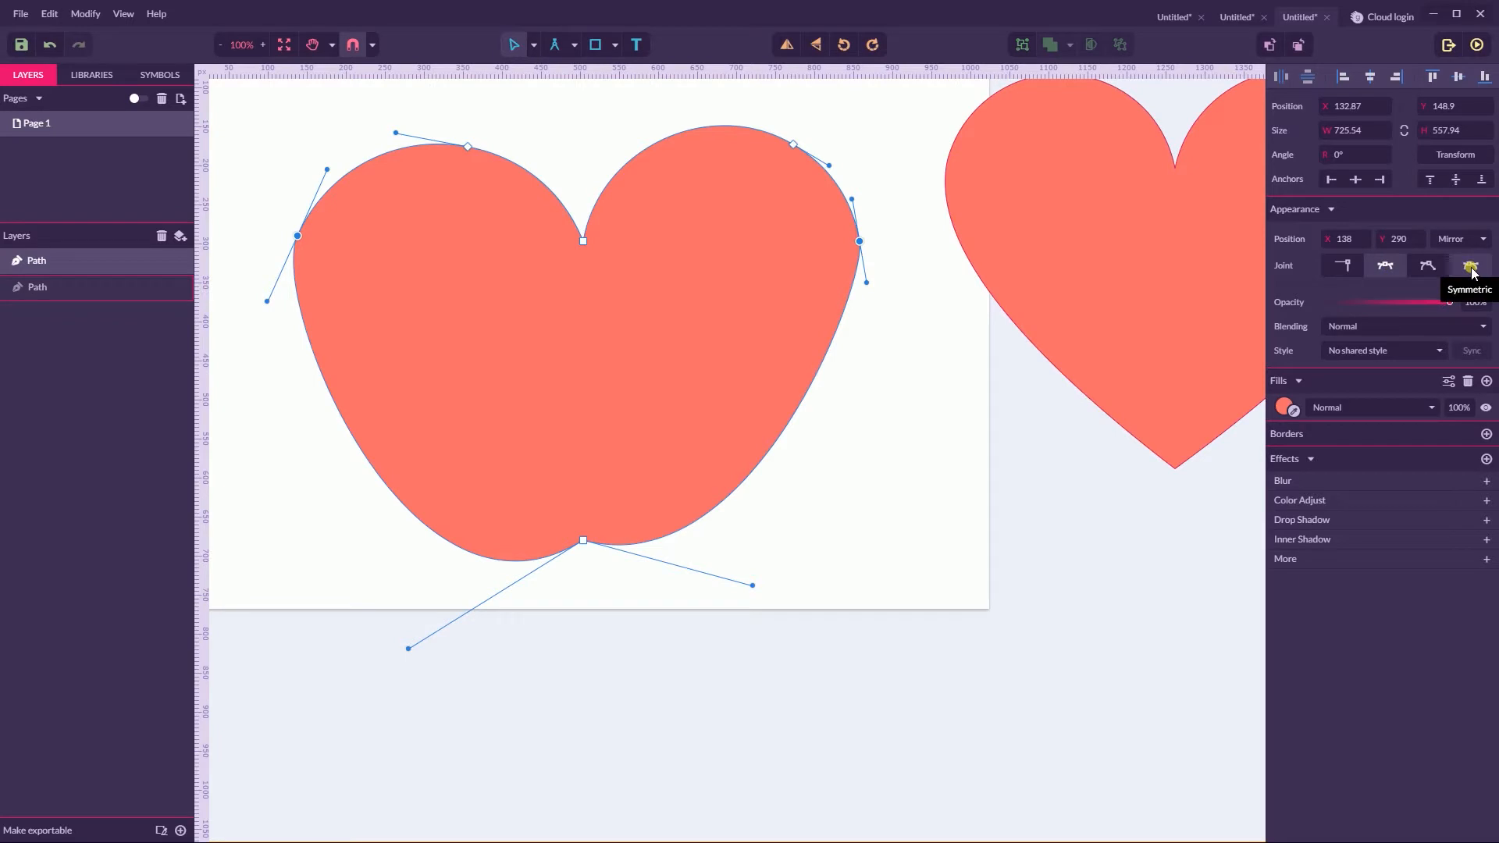
- Make the joints of the heart's two outer side points symmetric and the joint of its bottom point straight
left_click(1470, 268)
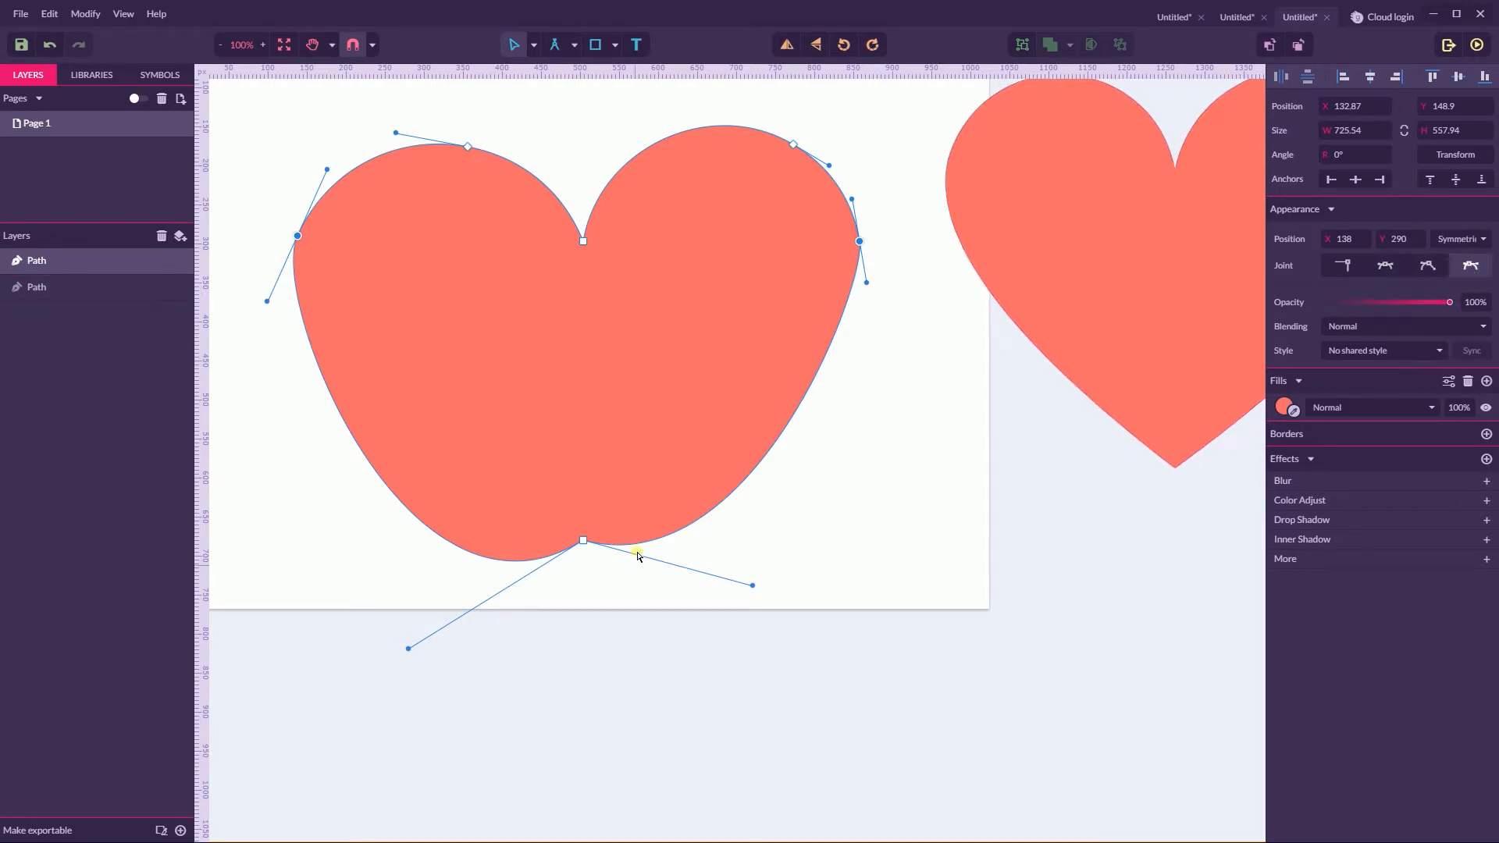
left_click(584, 544)
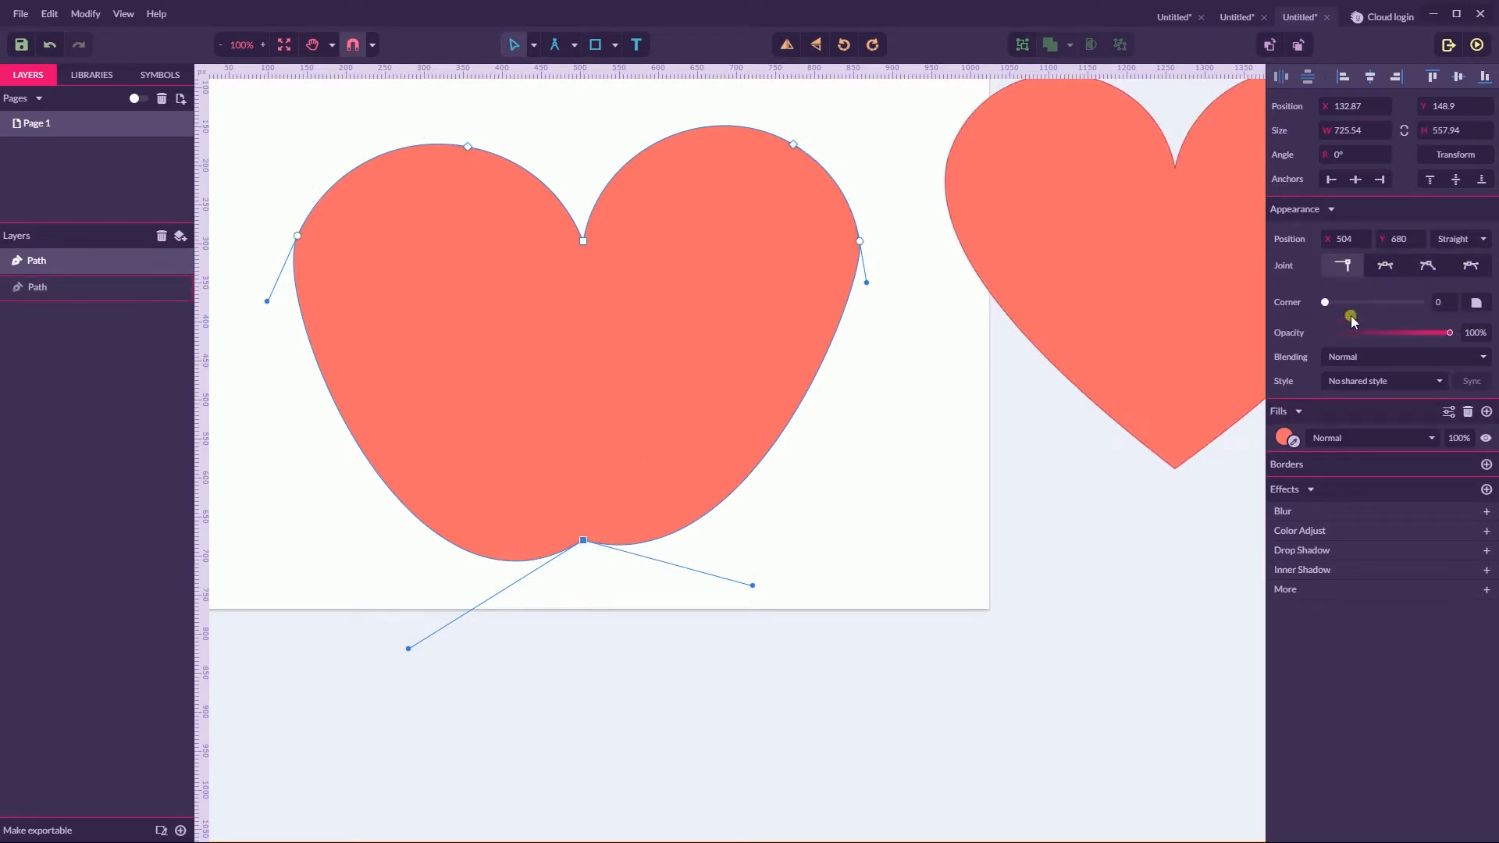
left_click(1344, 266)
left_click(859, 473)
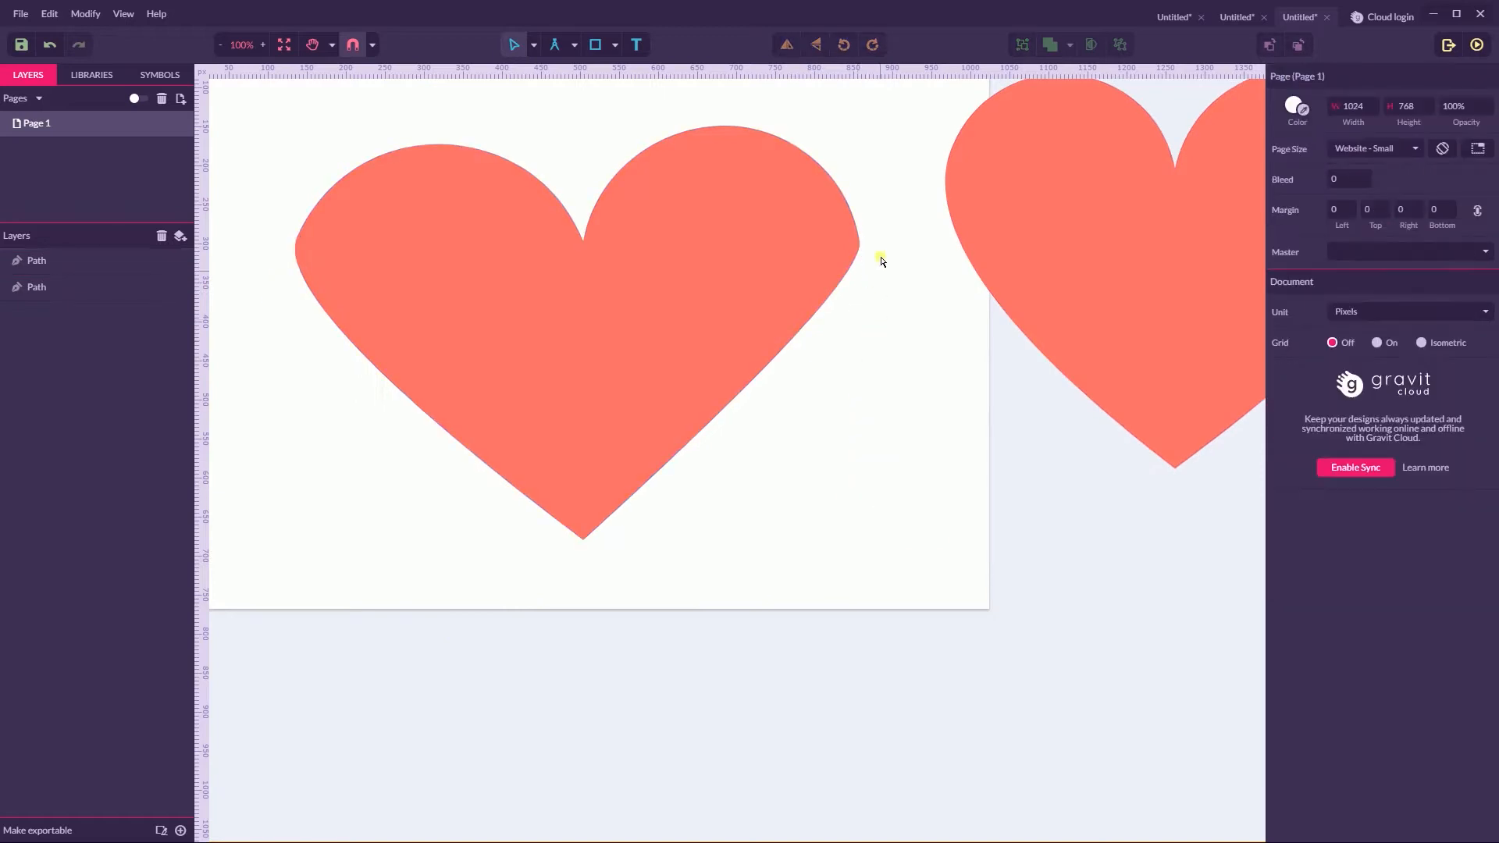
- Lengthen the lower curve handles of the heart's outer side points downward to round out both lower sides
left_click(861, 245)
left_click(860, 242)
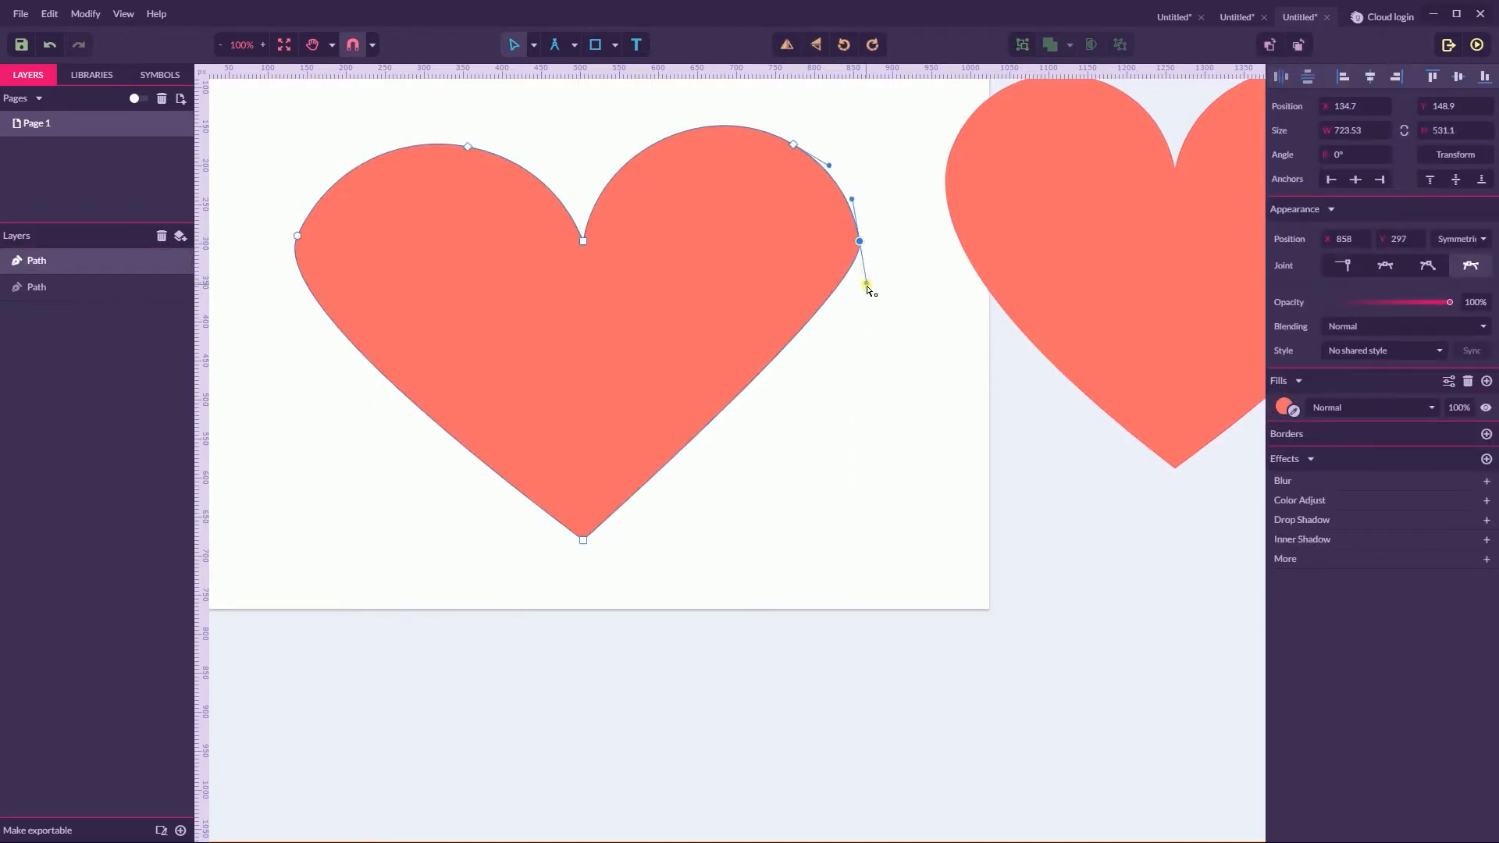
left_click_drag(866, 286, 877, 362)
left_click(298, 237)
left_click_drag(268, 305, 253, 355)
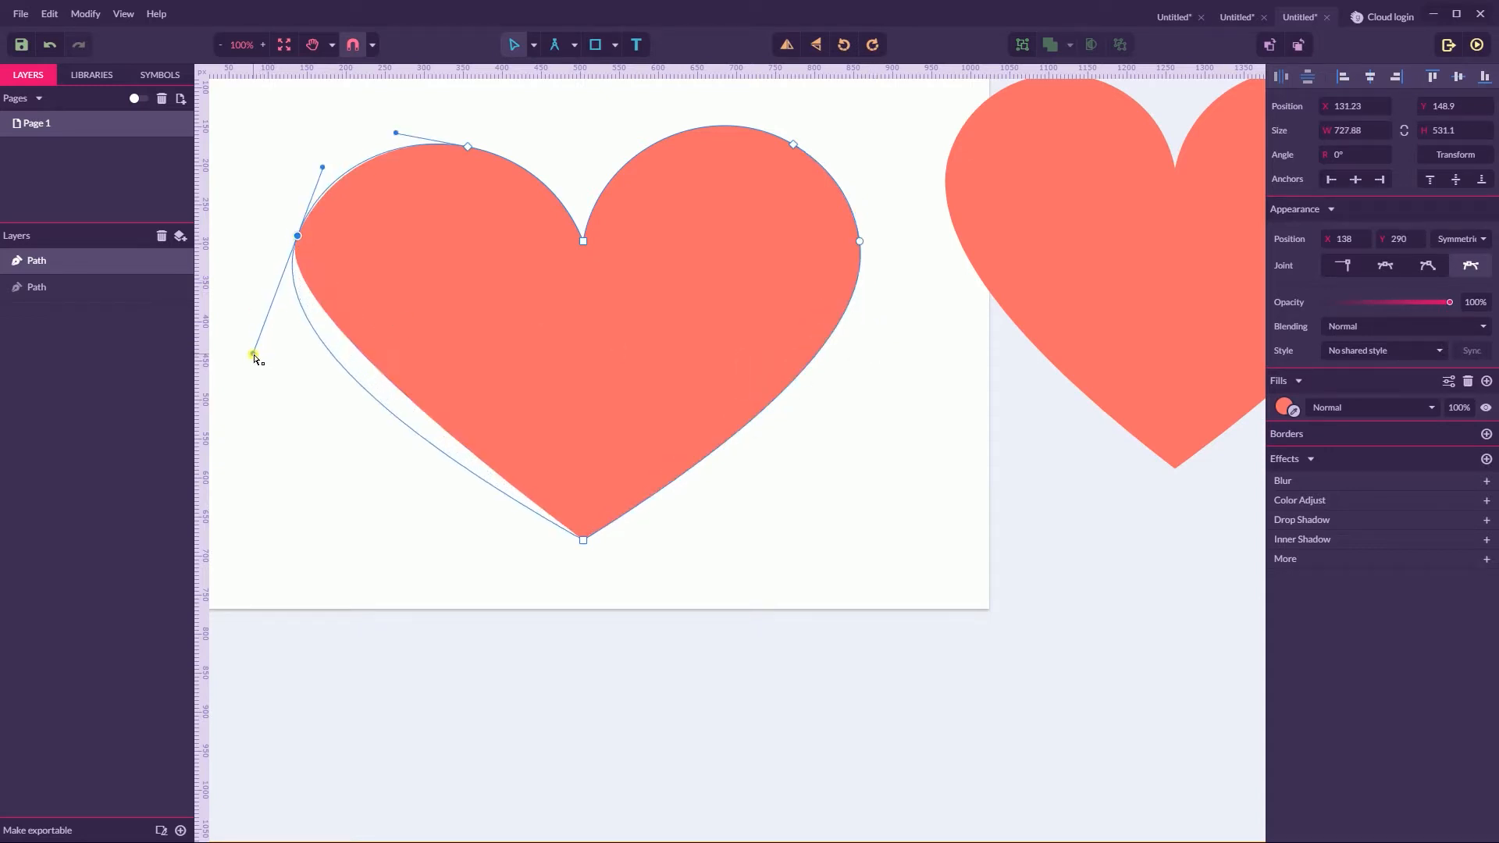
left_click(786, 471)
- Narrow the reshaped heart to about 556 px wide and move it to about X 81, Y 152 on the page
scroll(726, 405, "up", 4)
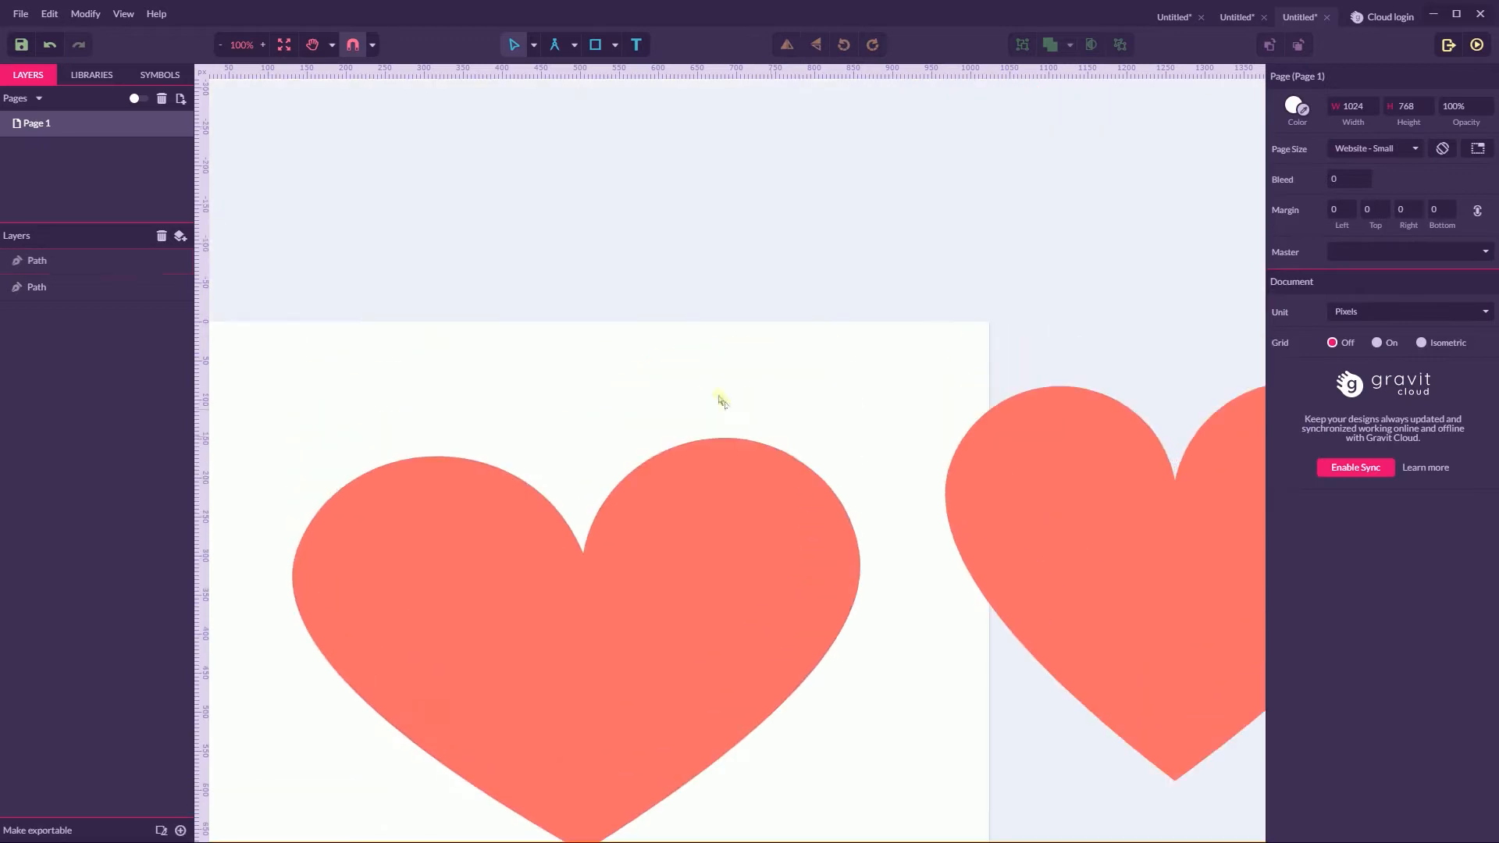
scroll(695, 352, "down", 3)
left_click(533, 44)
left_click(560, 67)
left_click(474, 291)
left_click_drag(859, 411, 785, 414)
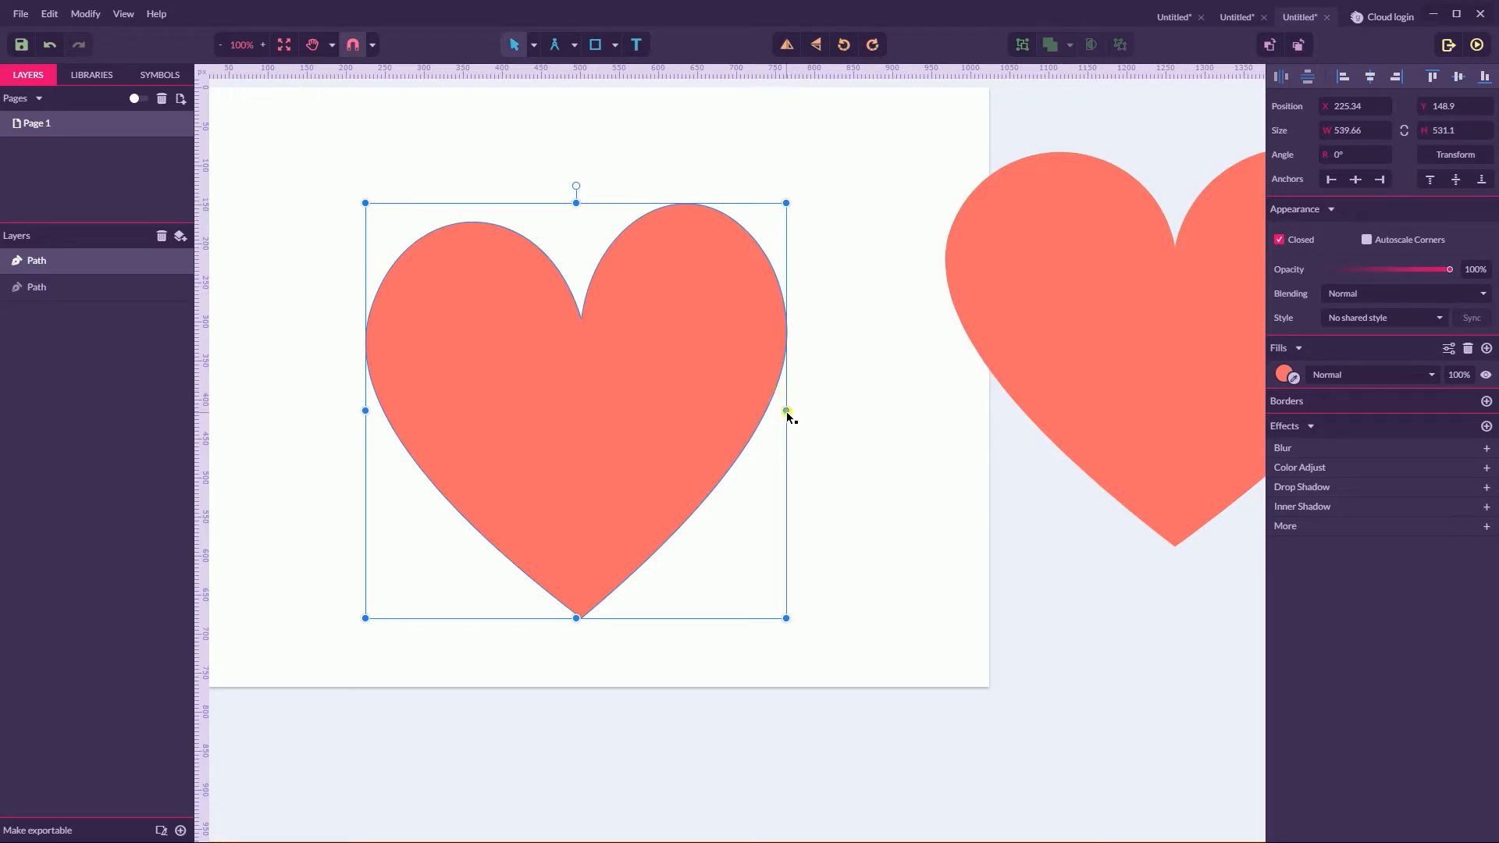
left_click_drag(712, 367, 598, 370)
left_click(769, 376)
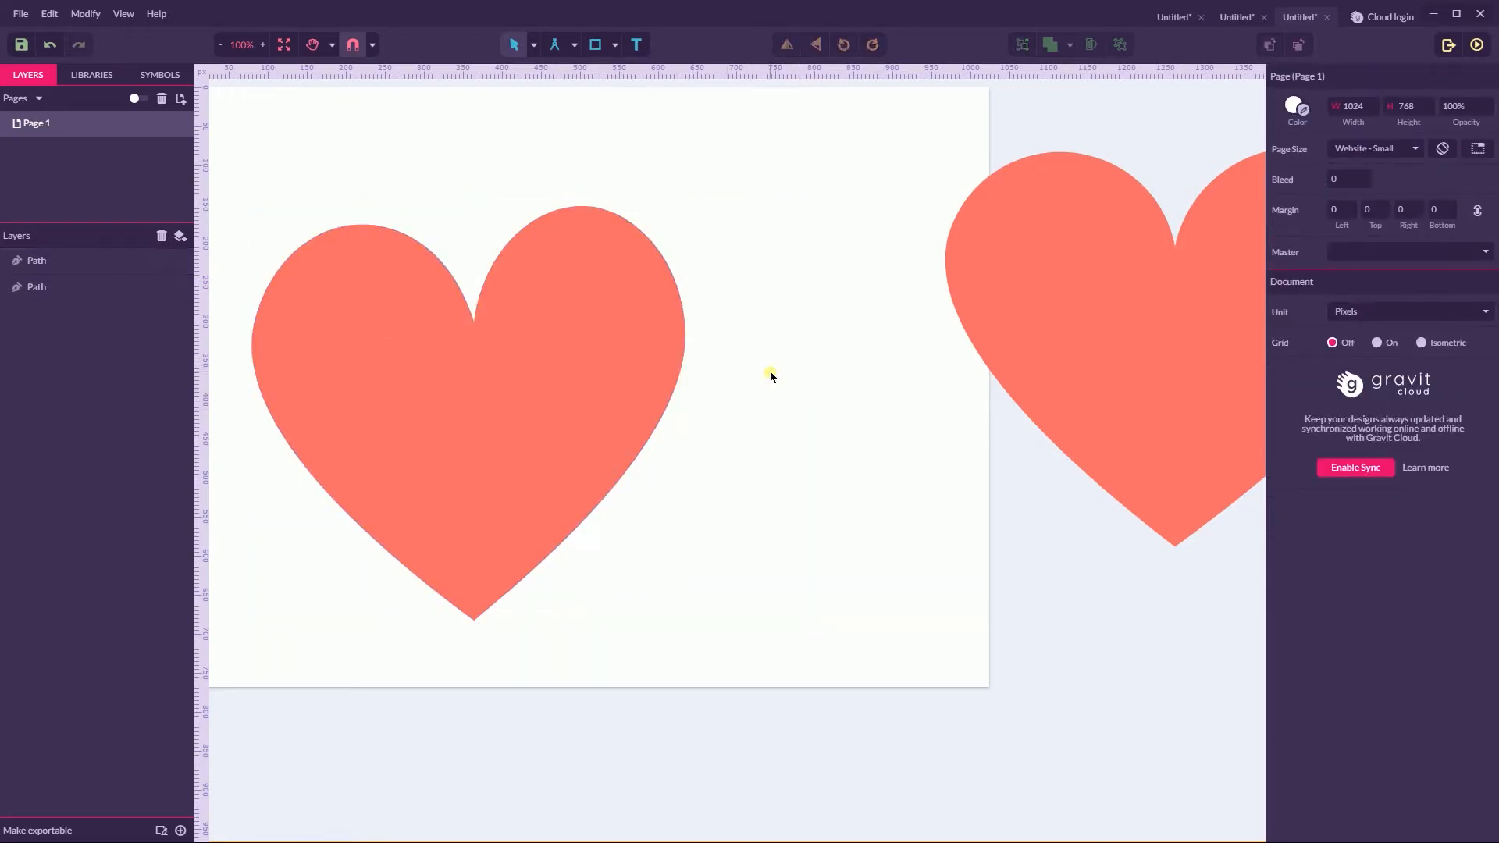
- Delete the second heart beside the page and show the anchor points of the remaining heart
left_click(1047, 265)
key("Delete")
left_click(503, 365)
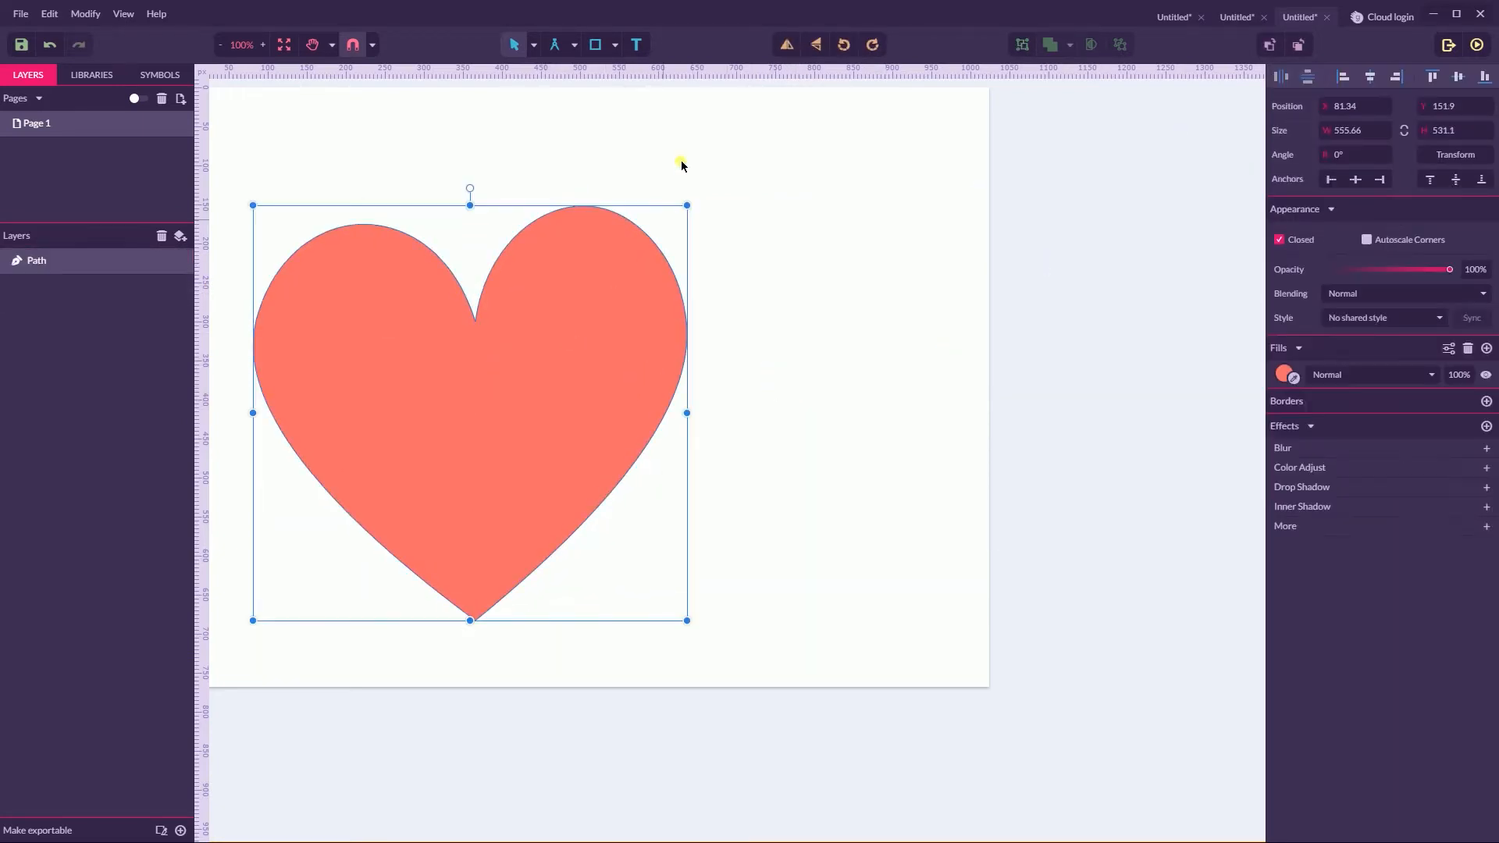
left_click(534, 46)
left_click(565, 91)
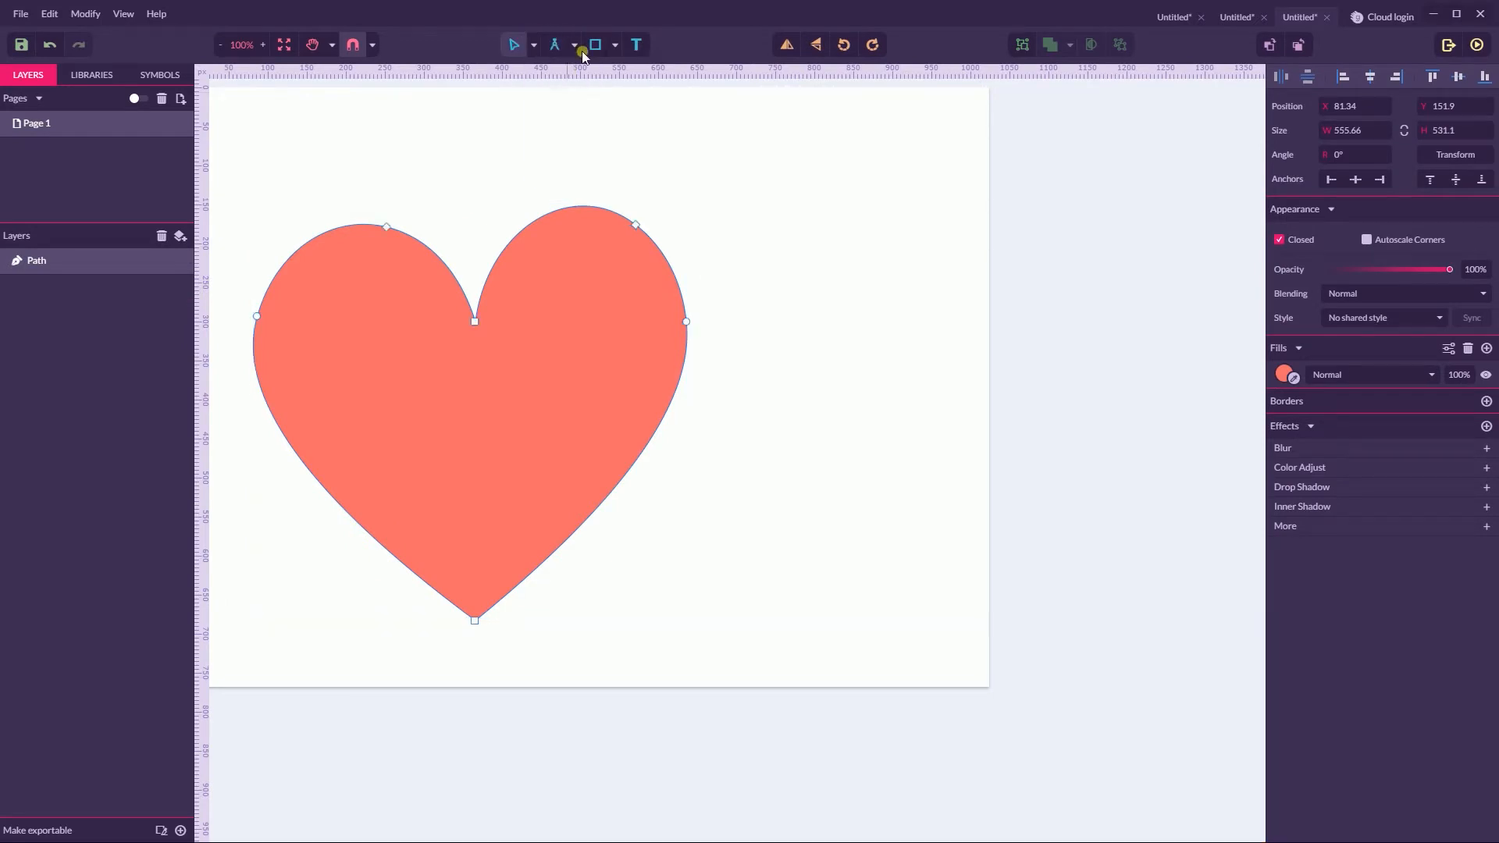
- Start a pen path inside the heart's lower right edge, drawing the bent arm's inner curve and the hand's first fingers
left_click(576, 46)
left_click(593, 70)
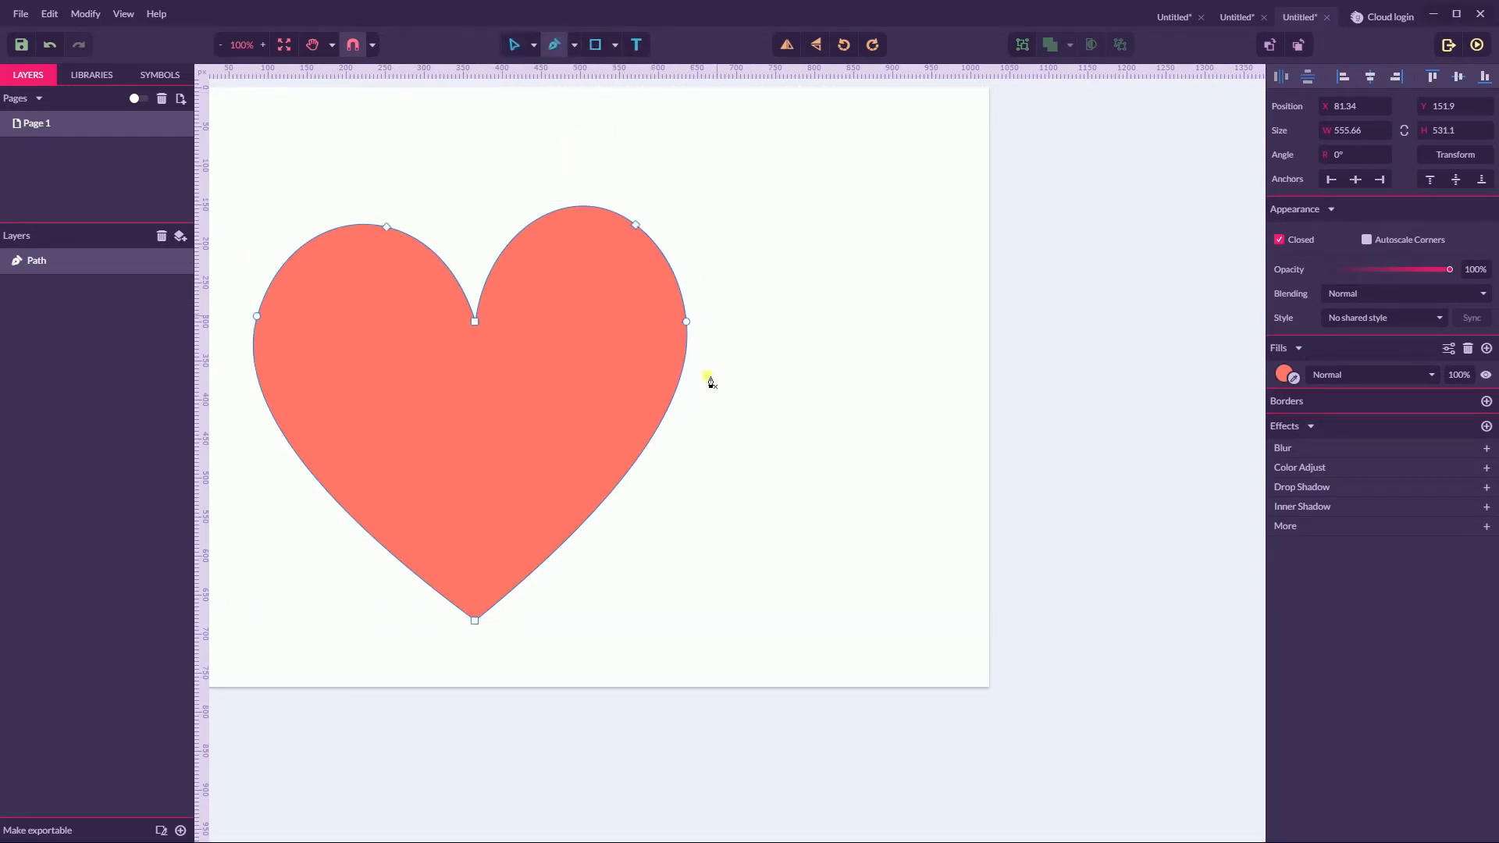
left_click(601, 474)
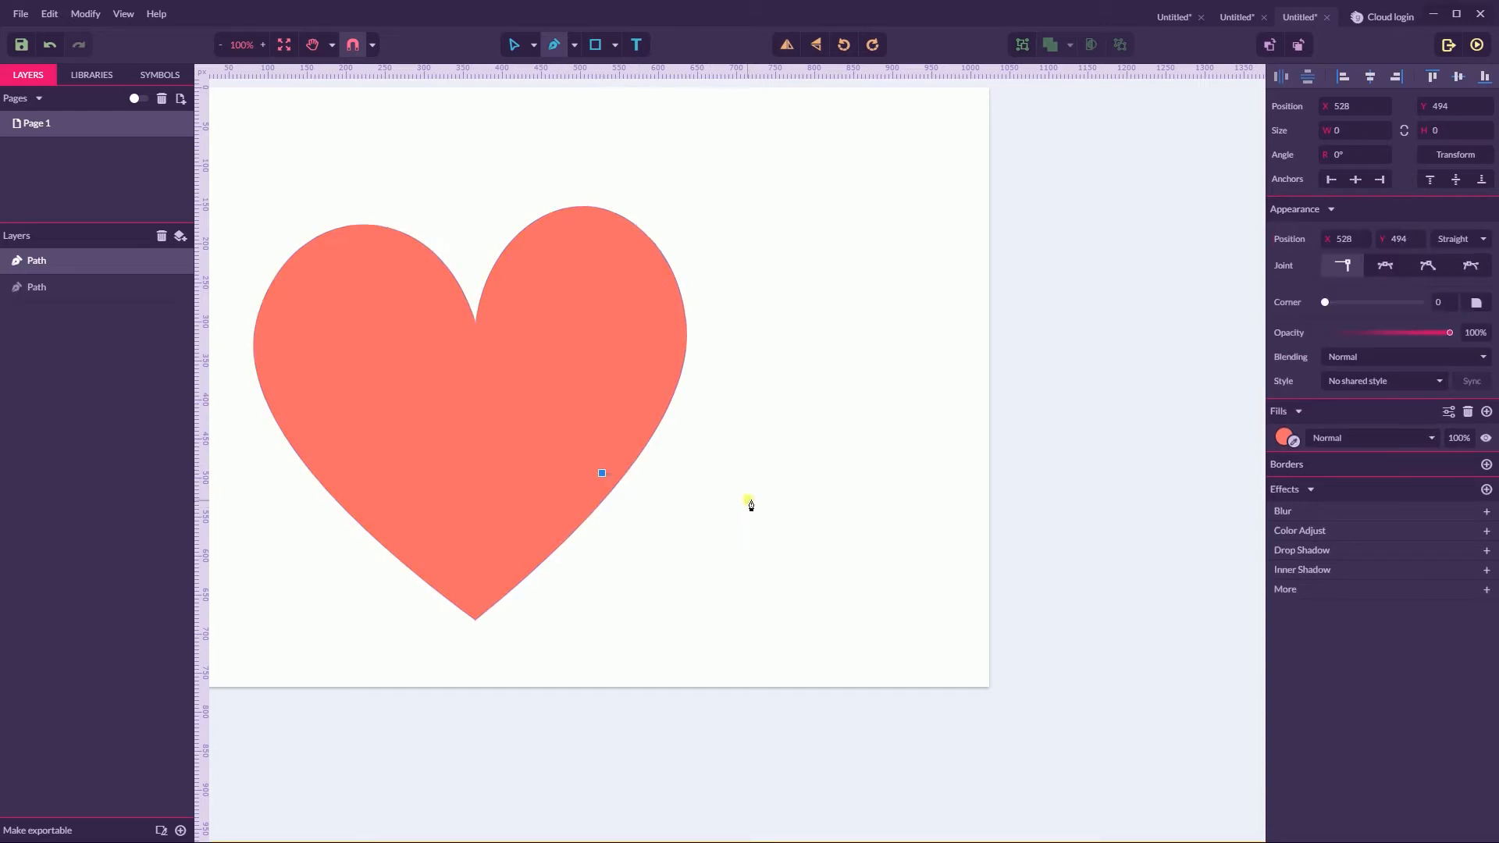
left_click_drag(739, 494, 782, 478)
left_click_drag(820, 389, 674, 278)
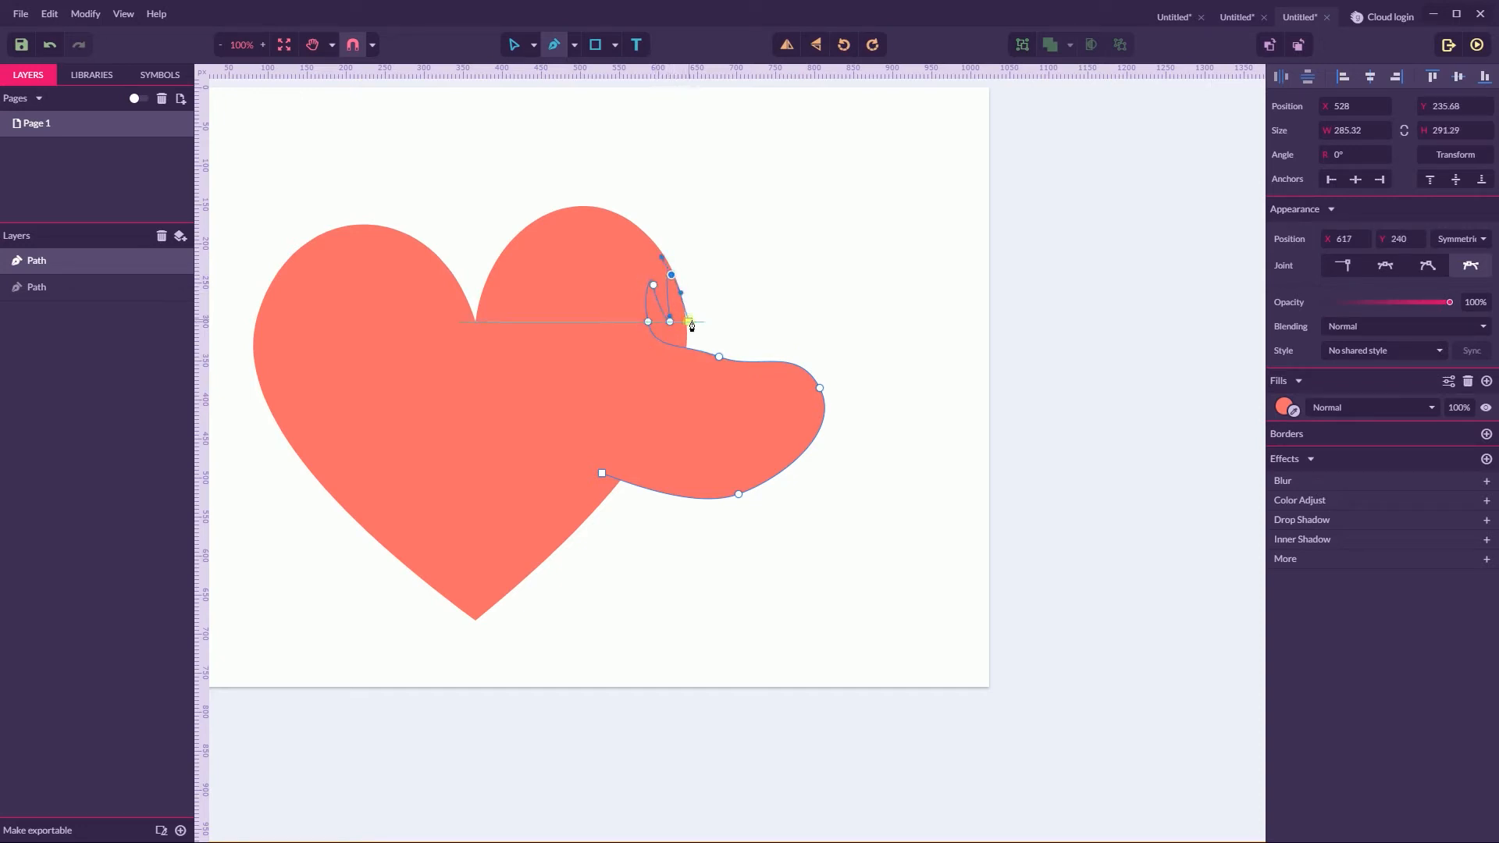
- Draw the hand's remaining fingers and the arm's outer curve back into the heart, closing the path at its starting point
left_click_drag(697, 263, 751, 349)
left_click_drag(850, 359, 865, 375)
left_click_drag(817, 476, 771, 522)
left_click_drag(637, 535, 585, 525)
left_click(574, 514)
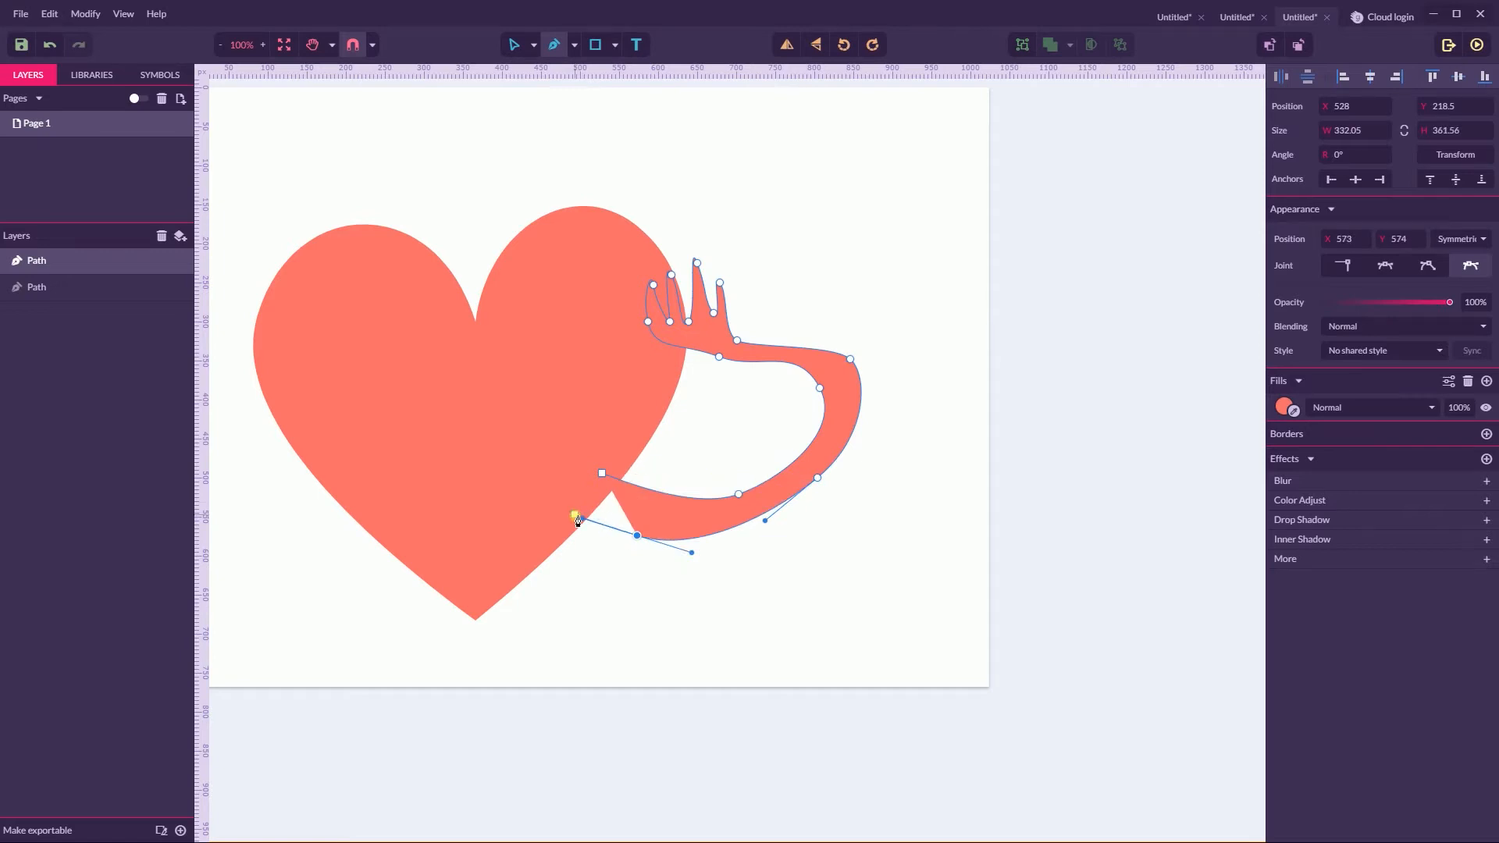
left_click(601, 473)
- Rotate the arm to about -7.6° and place it with its hand and lower end overlapping the heart's right side
left_click(533, 46)
left_click(556, 67)
left_click(742, 336)
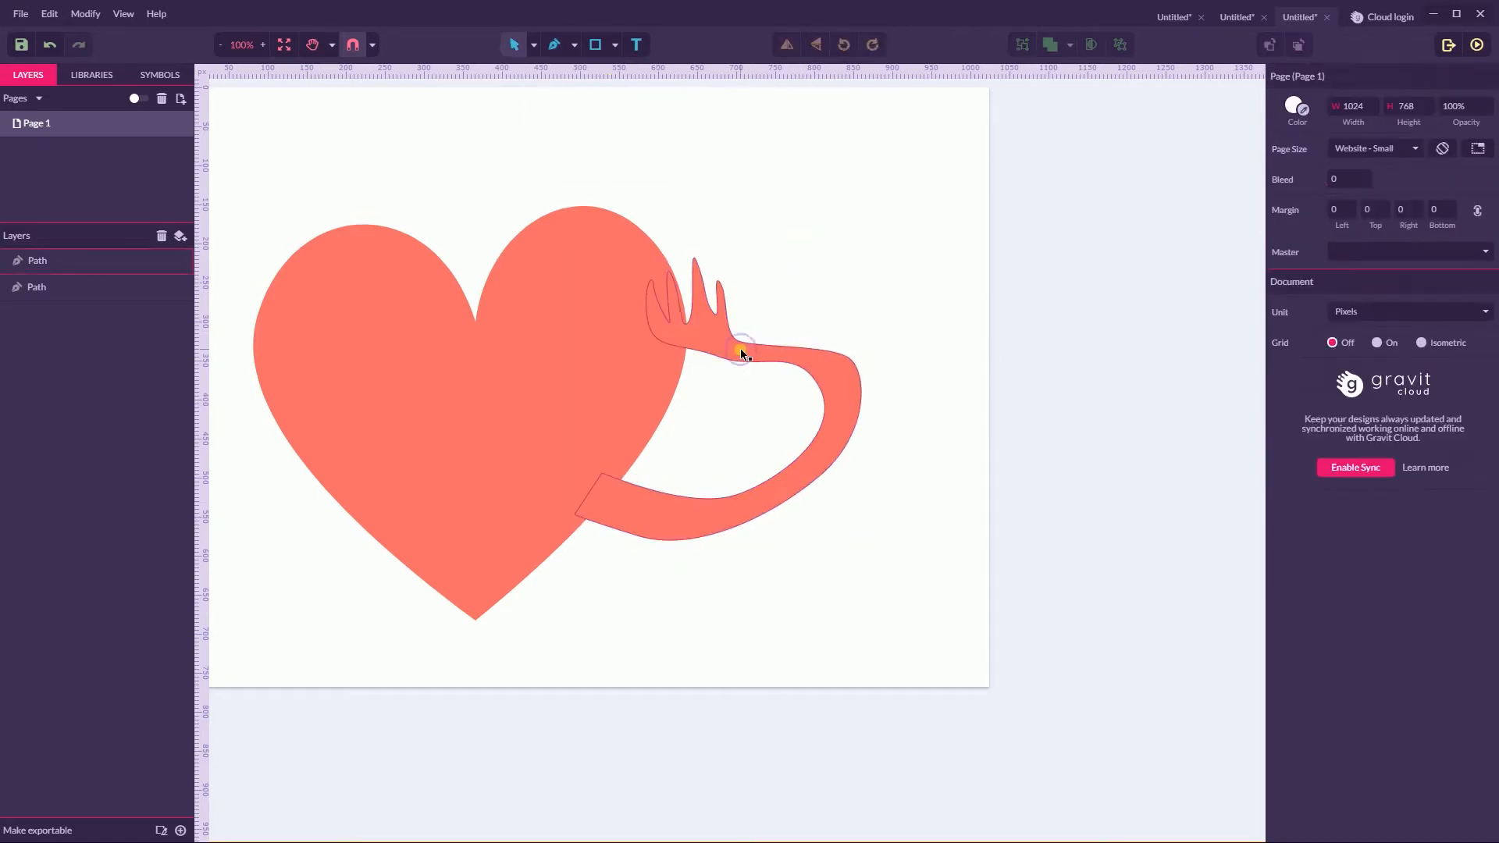
left_click(790, 357)
left_click_drag(868, 278, 742, 241)
left_click(766, 231)
left_click(726, 349)
left_click_drag(721, 354, 713, 348)
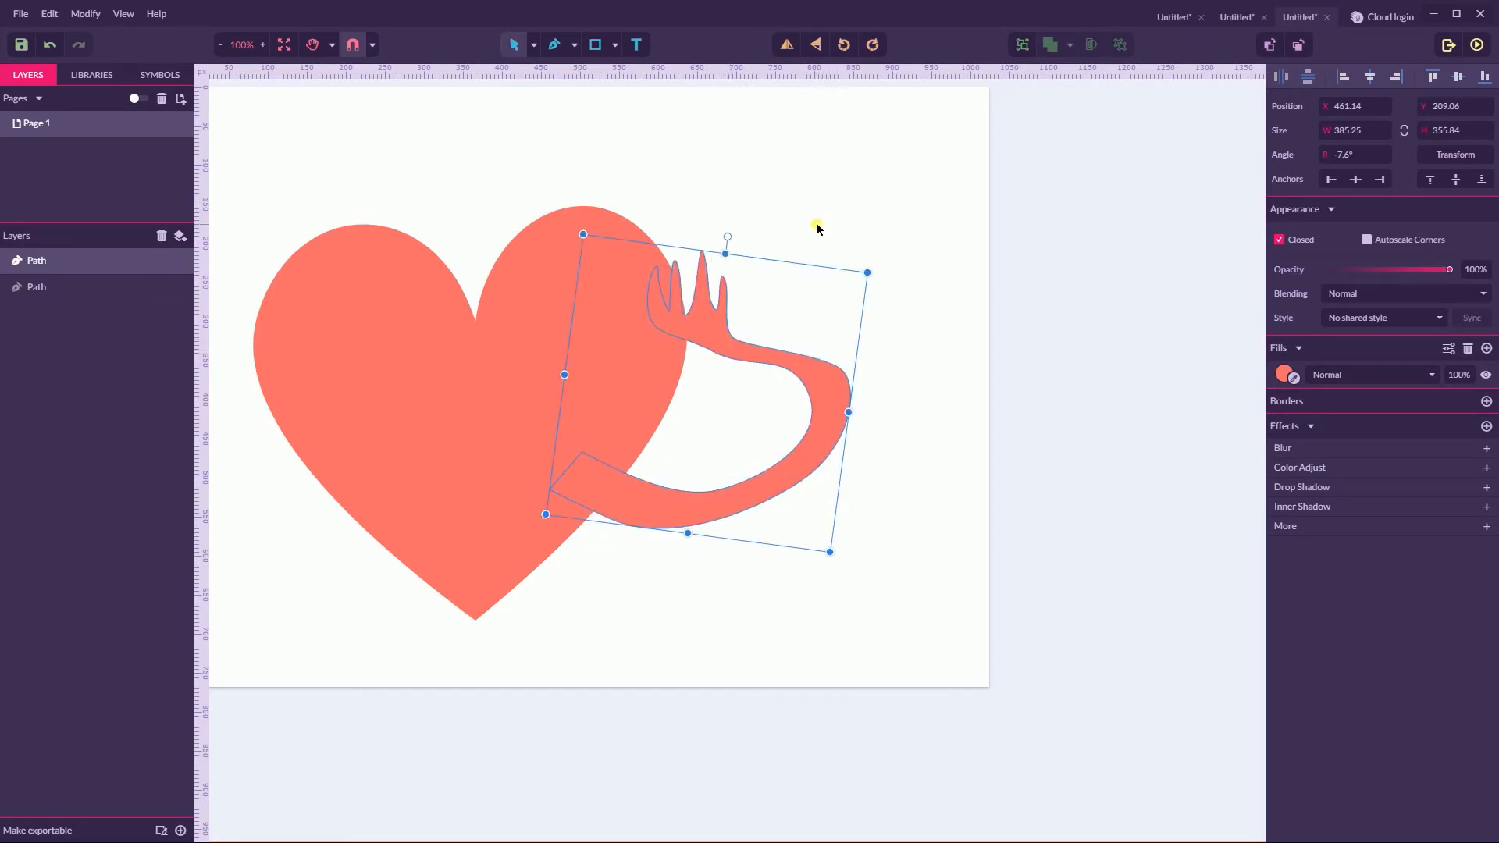
- Pull the arm's lower outer anchor point slightly down to reshape the curve below the elbow
left_click(533, 45)
left_click(564, 91)
left_click_drag(795, 484, 790, 506)
left_click(831, 550)
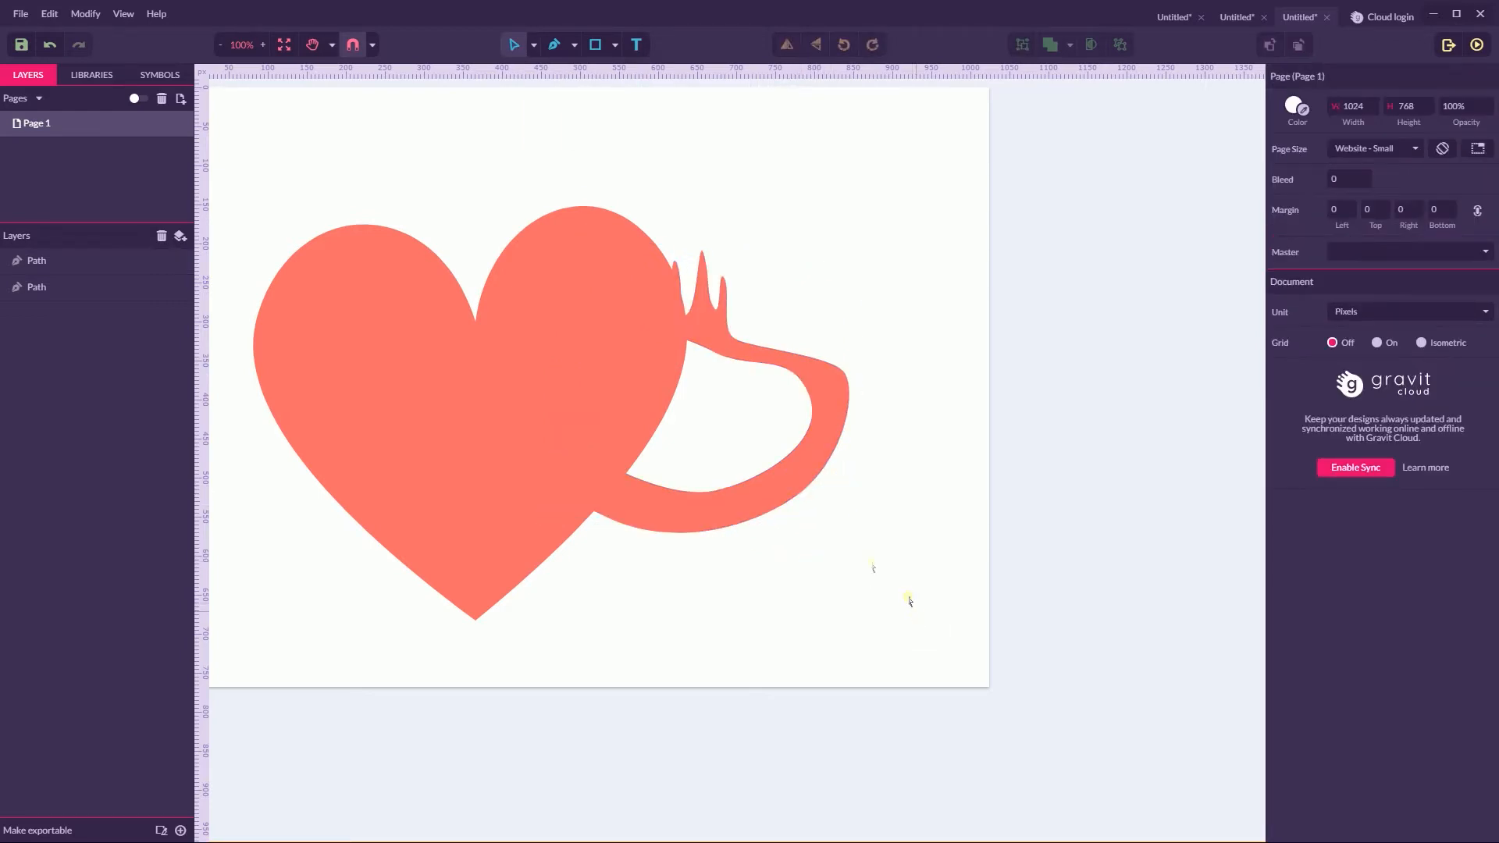
- Add a black border 6 px wide to the arm
left_click(534, 45)
left_click(563, 70)
left_click_drag(878, 267, 792, 388)
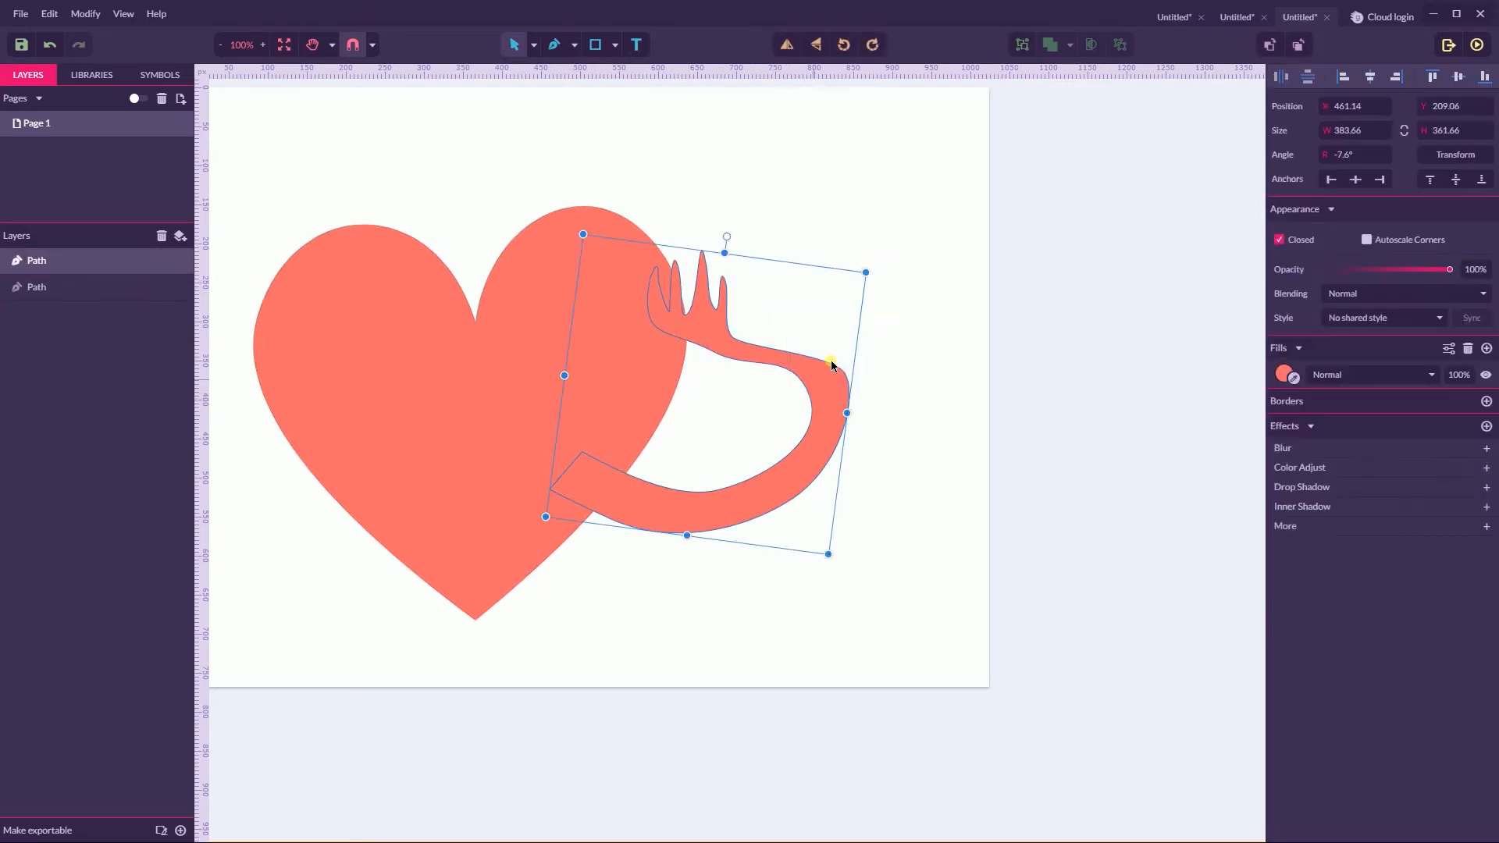
left_click(1485, 402)
left_click(1328, 428)
key("Up")
key("Up")
key("Up")
key("Up")
key("Up")
key("Up")
key("Up")
key("Up")
key("Up")
key("Up")
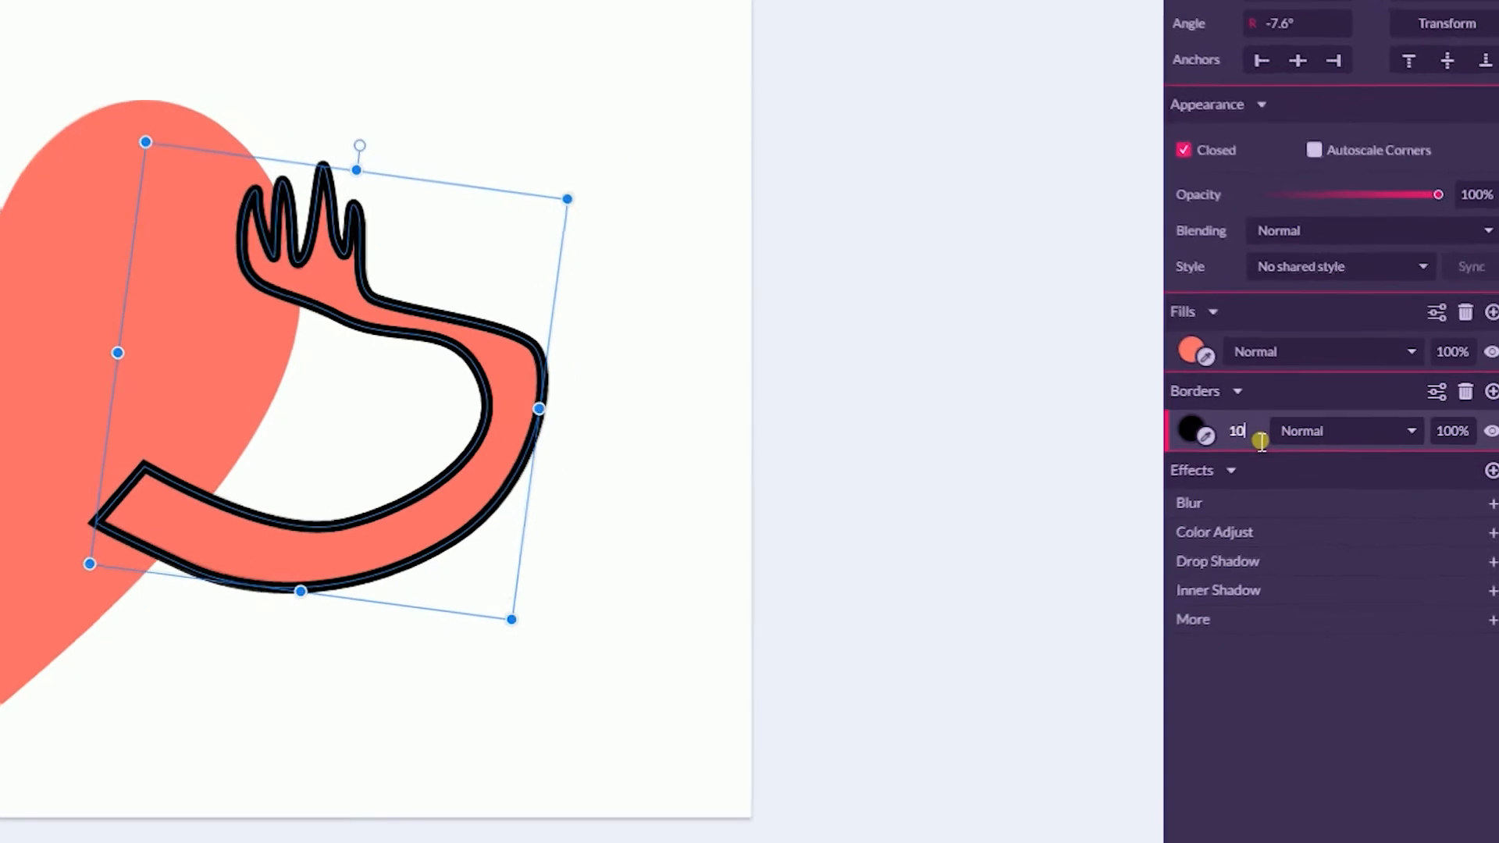
key("Down")
key("Down")
key("Down")
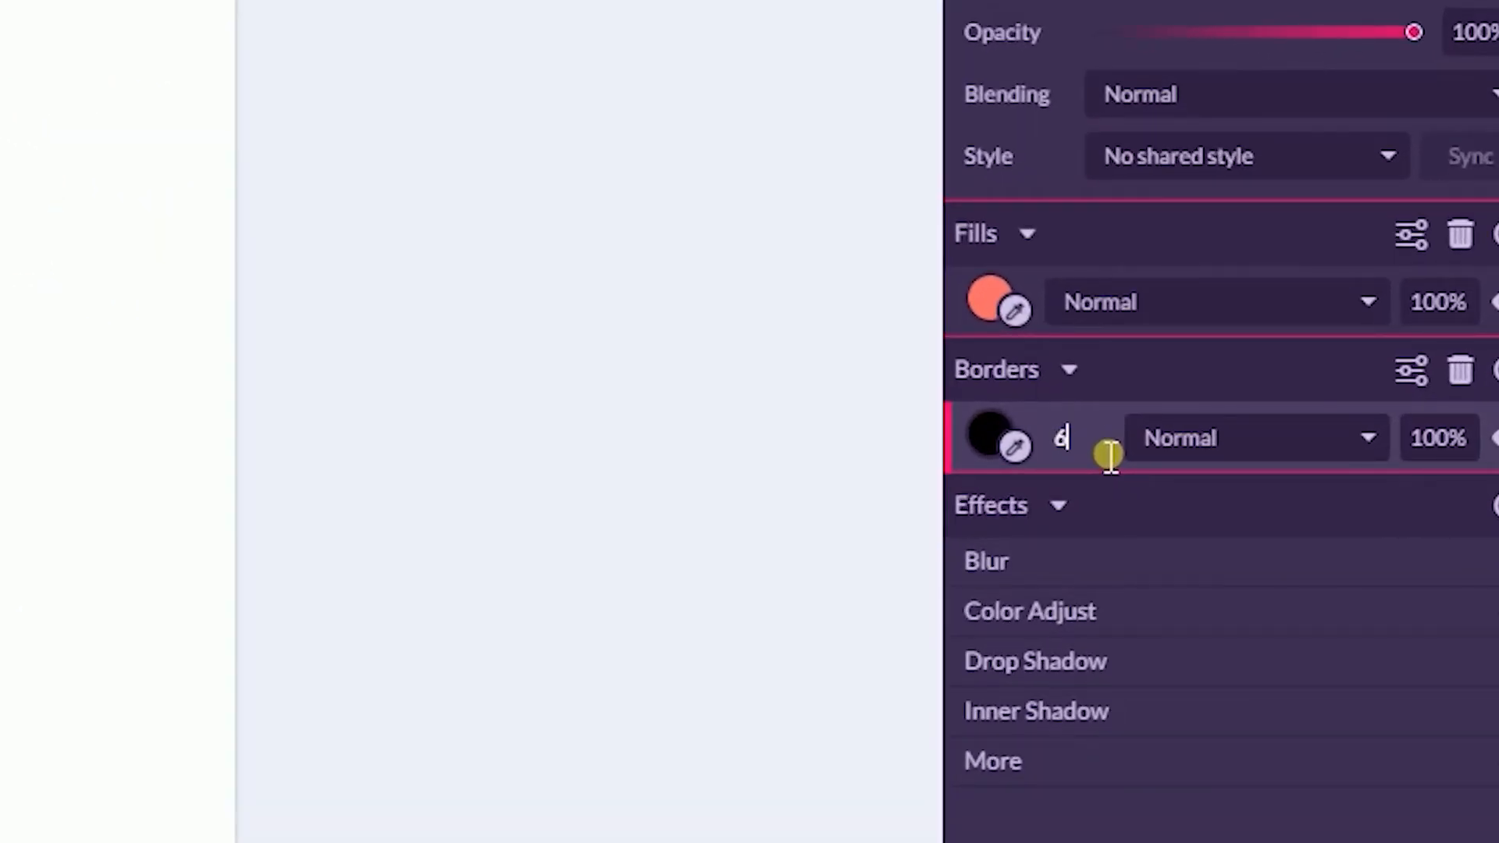
- Create a shared style named New Style from the arm, including its style, fill, border and effects
left_click(1110, 156)
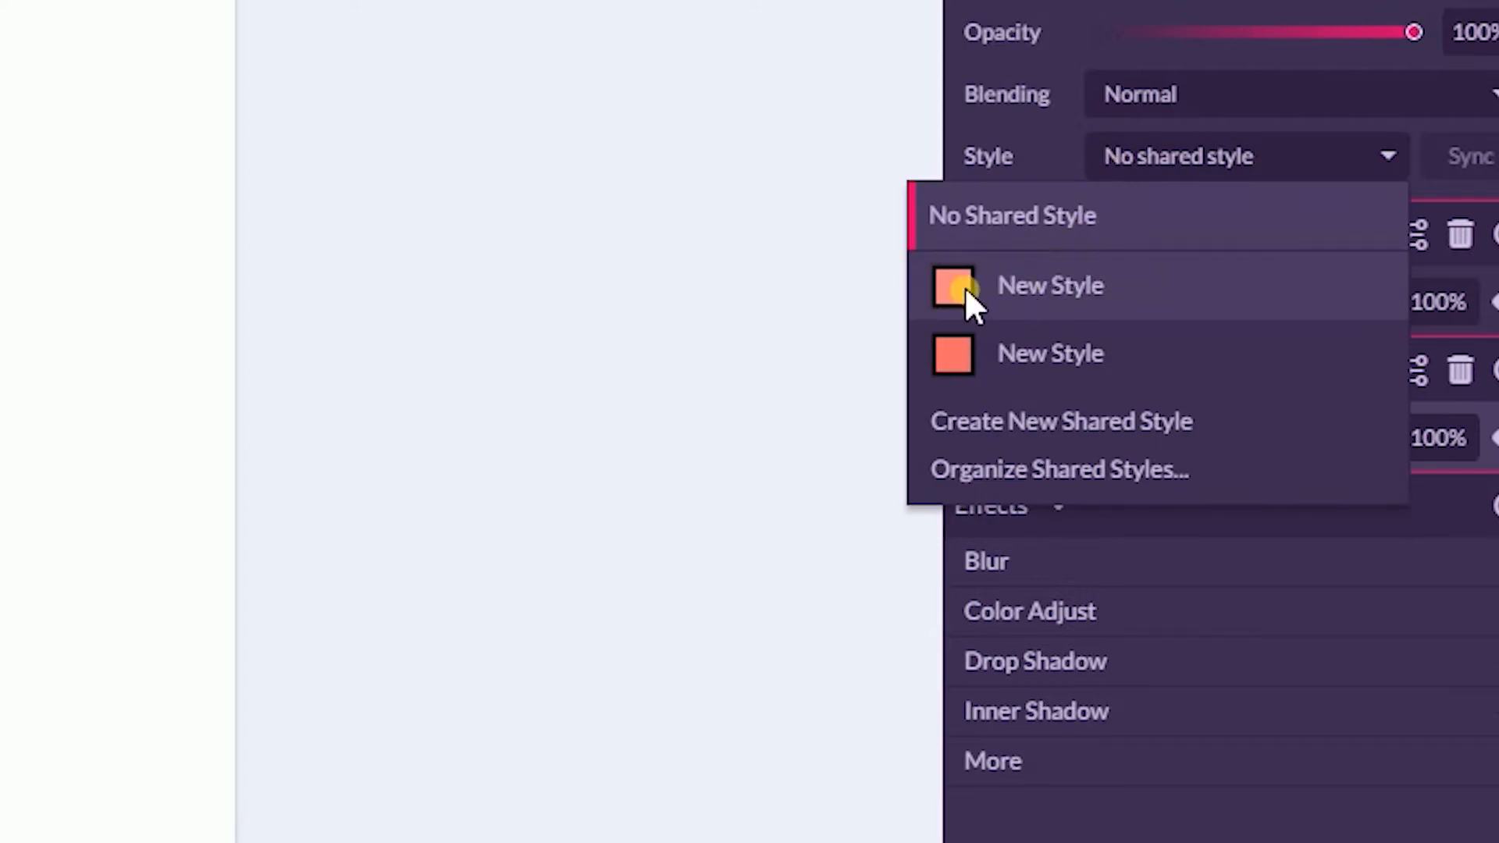
left_click(1049, 423)
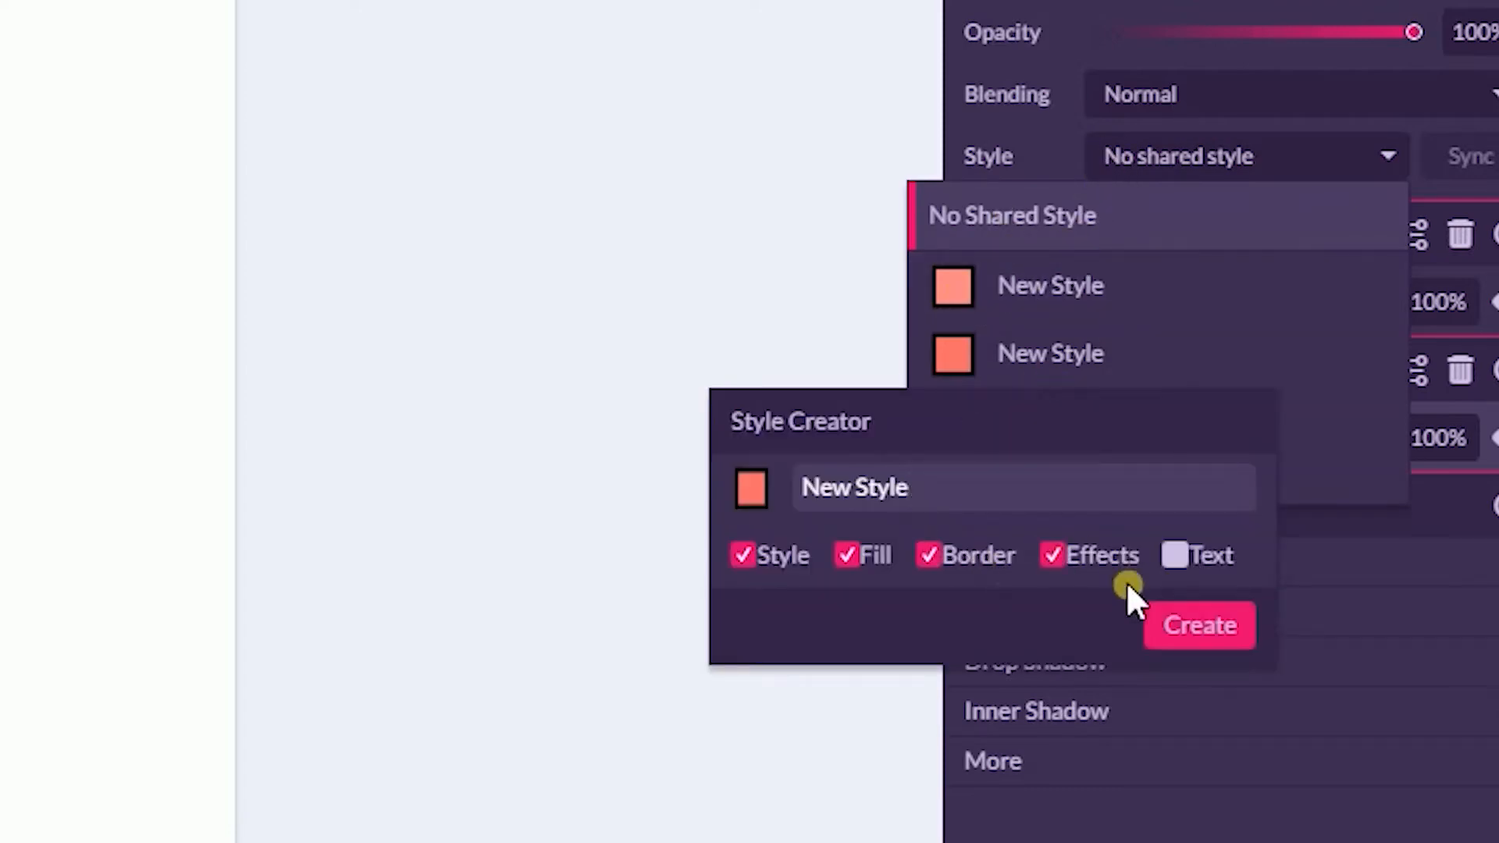
left_click(1202, 624)
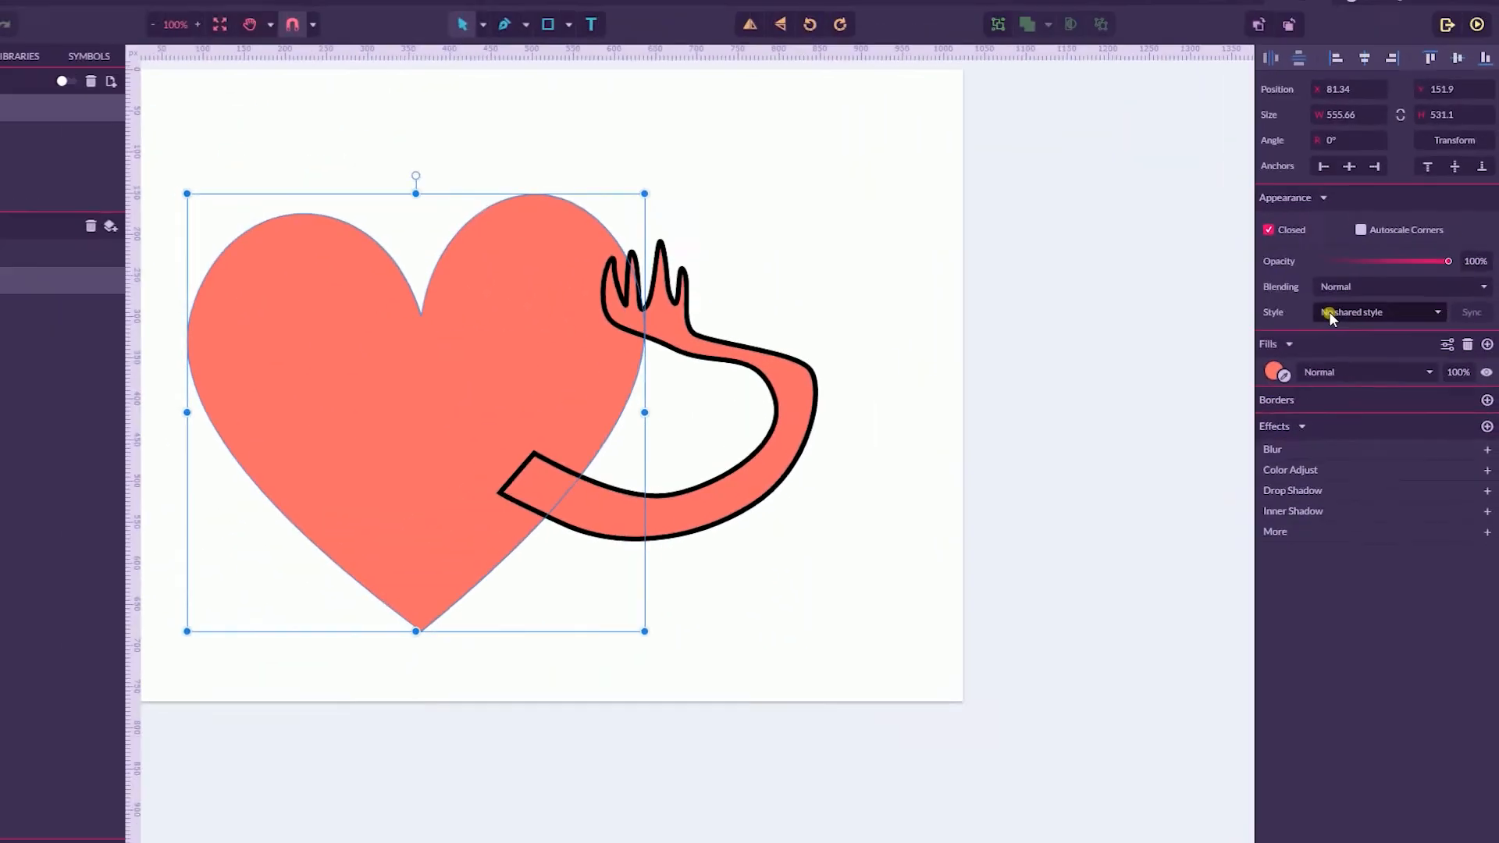
- Apply the arm's shared style with the 6 px black border to the heart
left_click(1388, 156)
left_click(1293, 420)
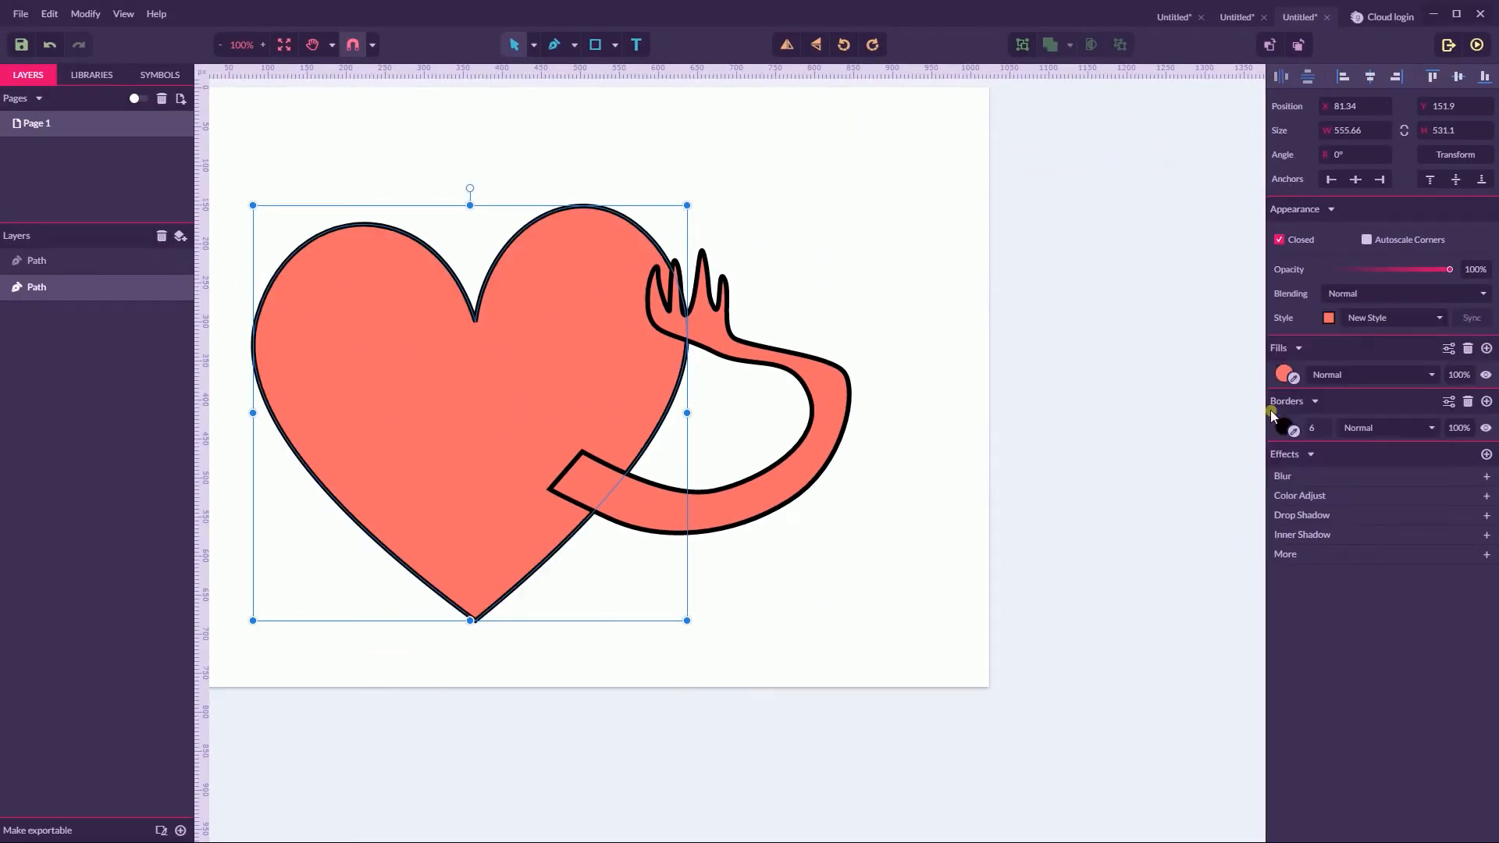
left_click(856, 323)
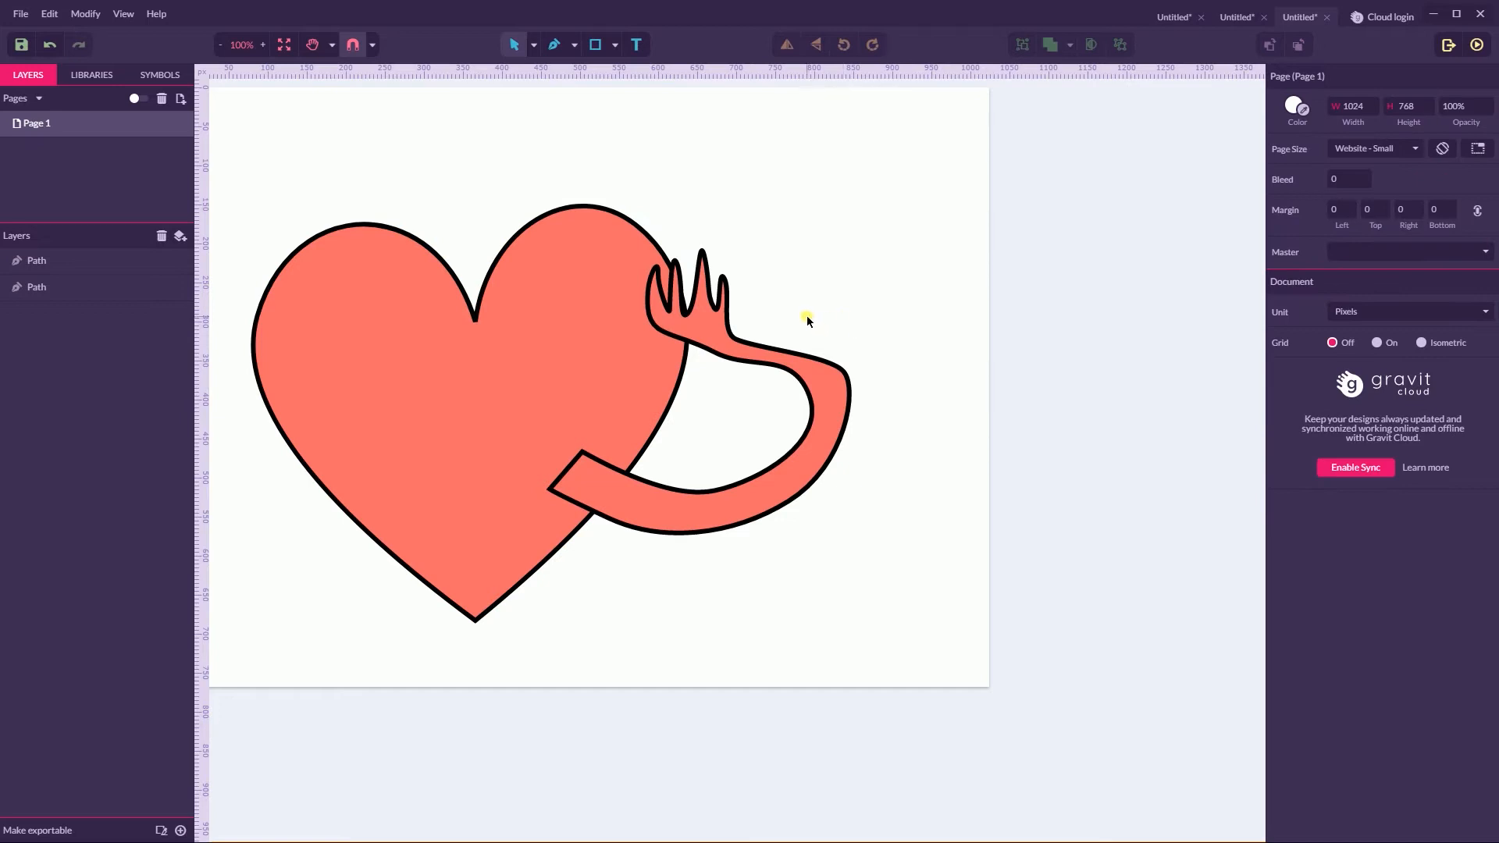
- Reposition the arm against the heart's right side at about X 479, Y 210
left_click_drag(744, 352, 769, 346)
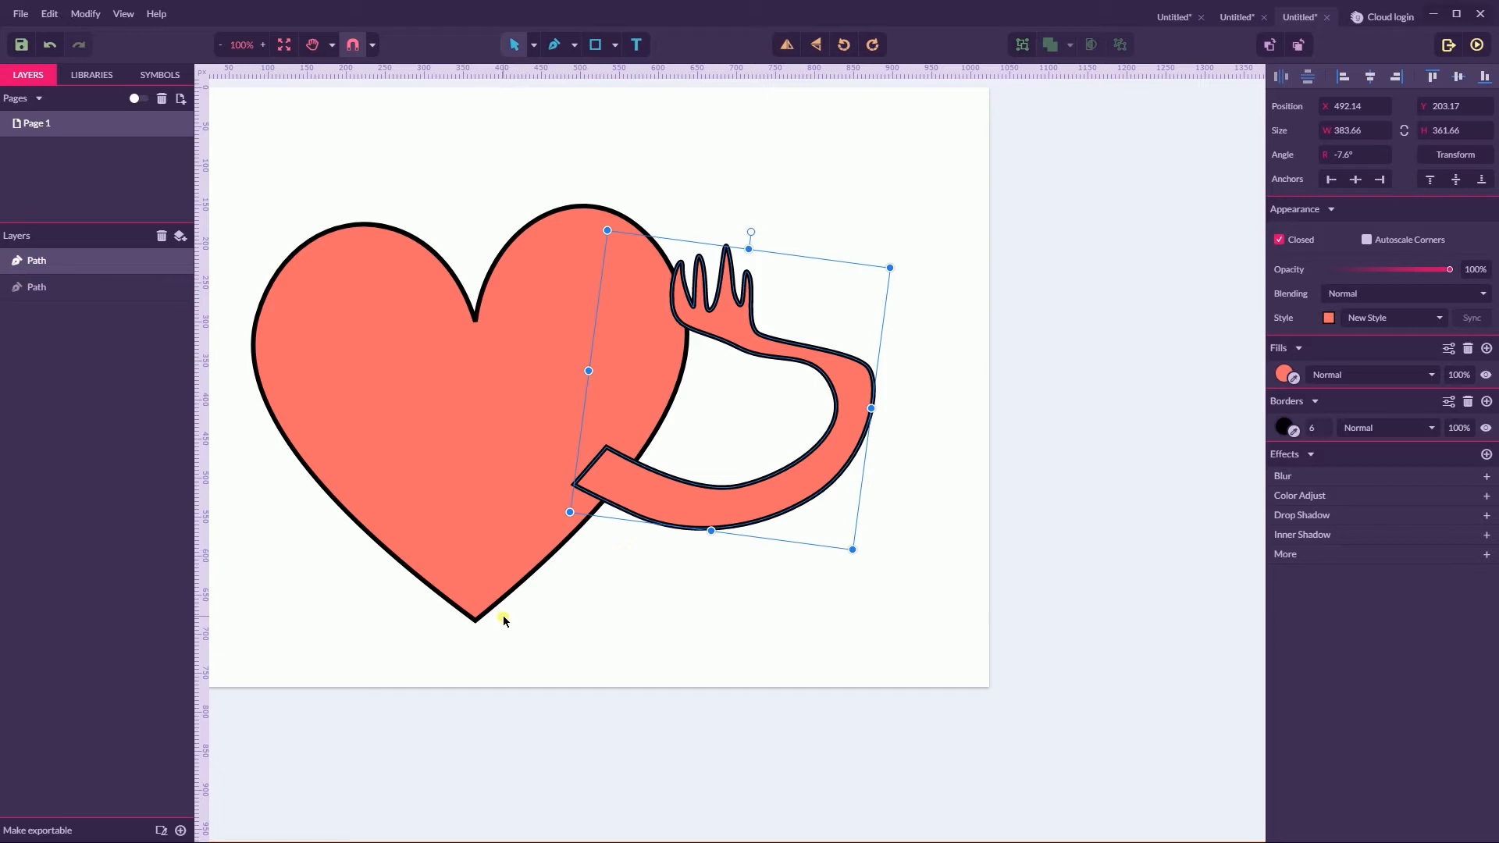
left_click(483, 416, "shift")
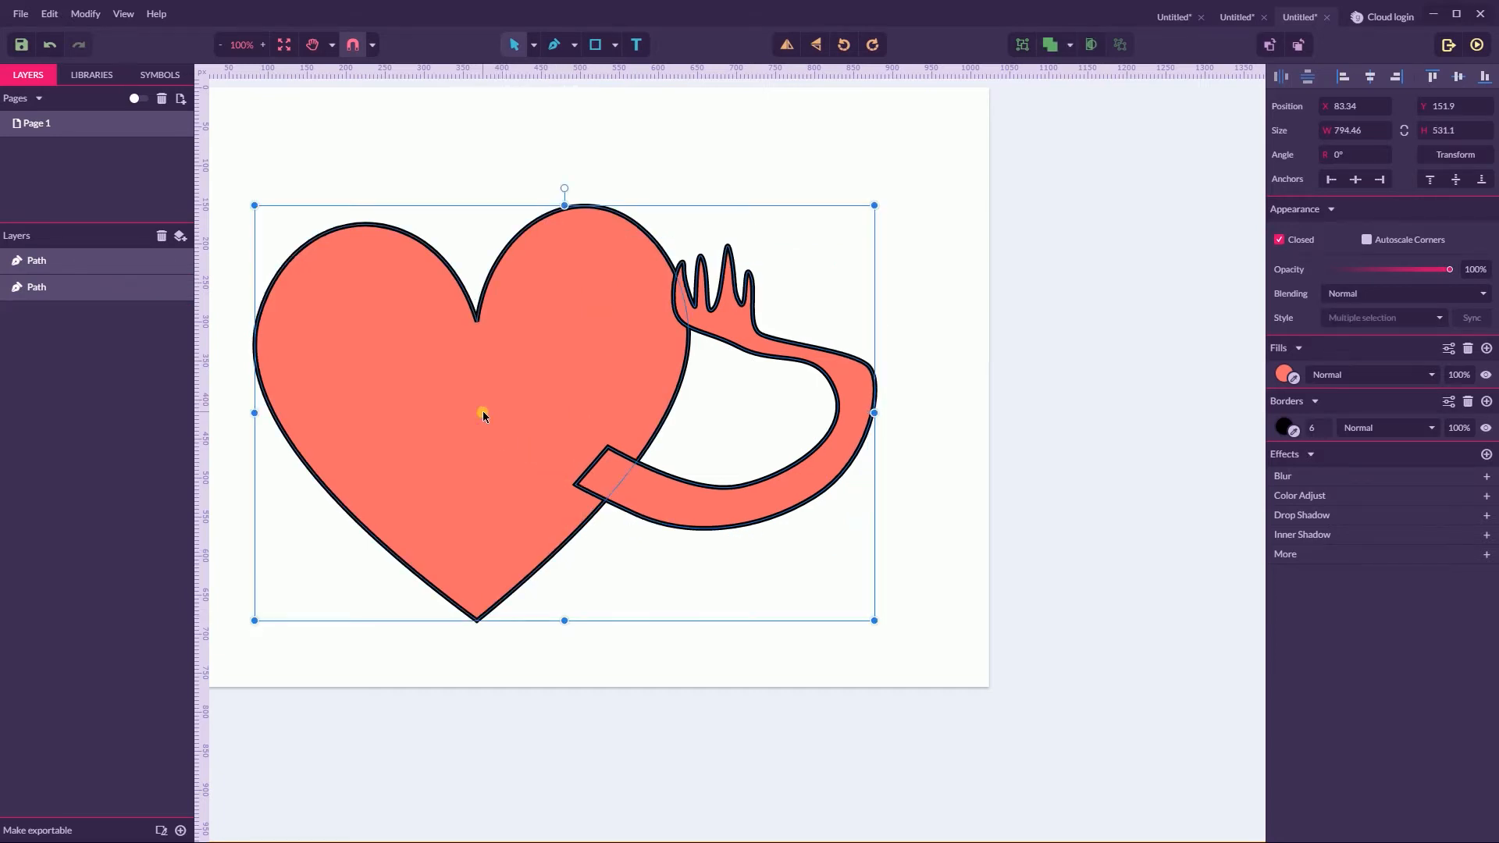
left_click(692, 661)
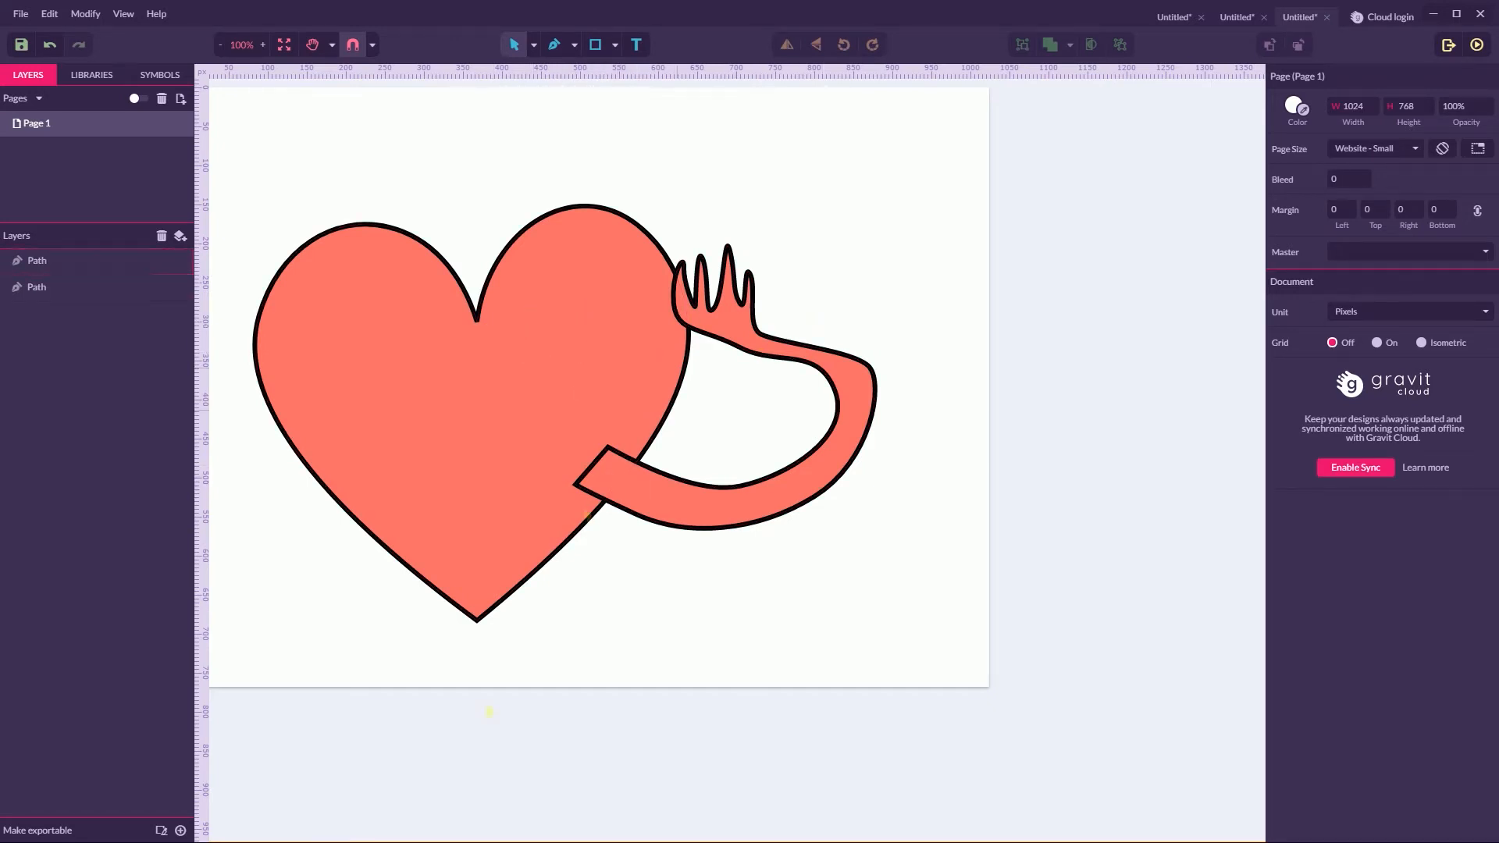
left_click_drag(704, 317, 693, 319)
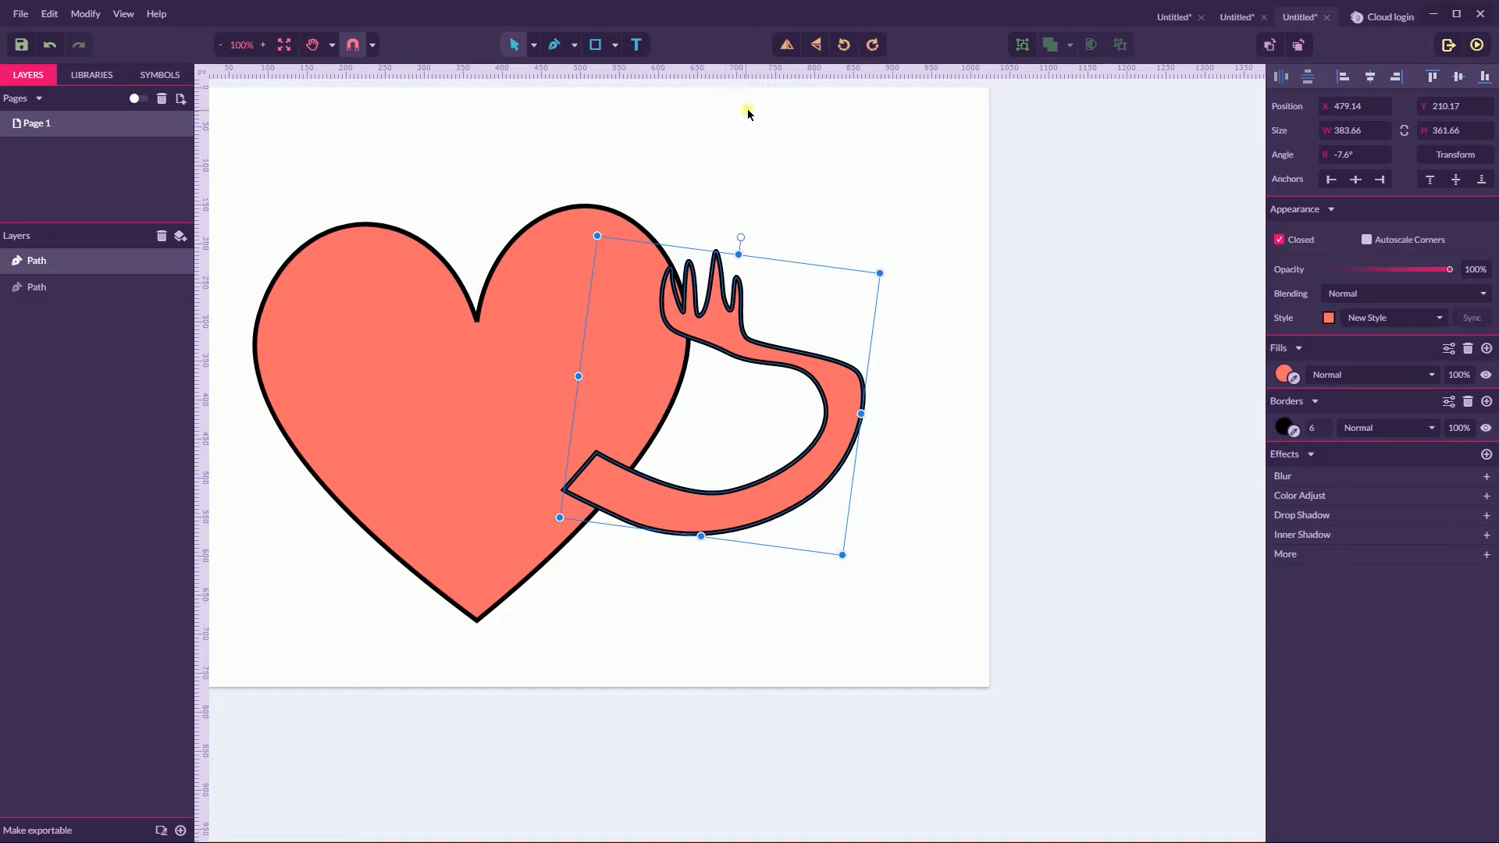
- Adjust the curve handles between the arm's wrist and inner elbow to smooth the underside of the forearm
left_click(616, 45)
left_click(574, 45)
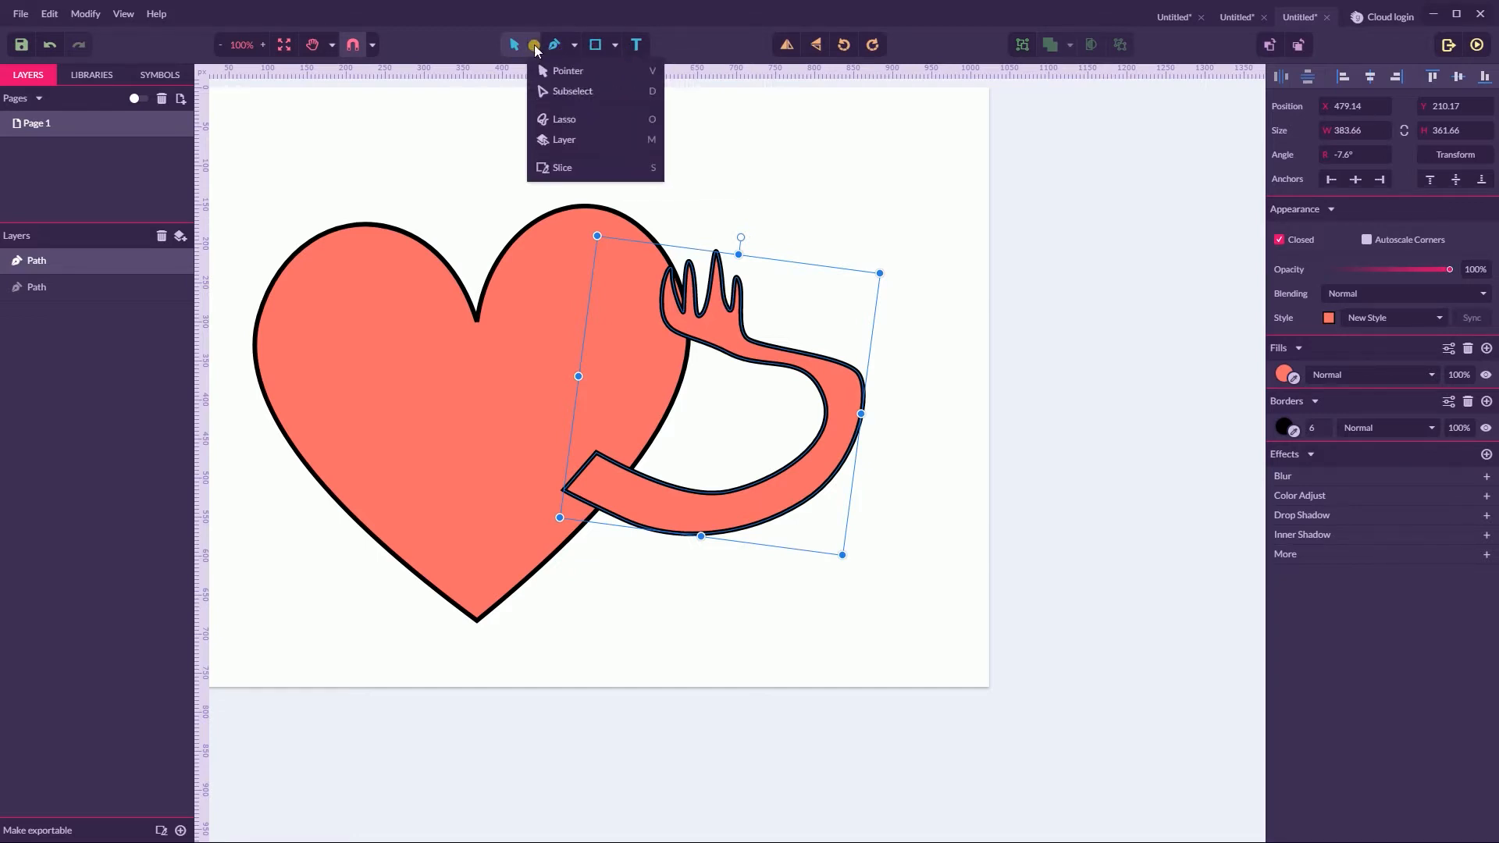
left_click(612, 117)
left_click_drag(728, 352, 765, 372)
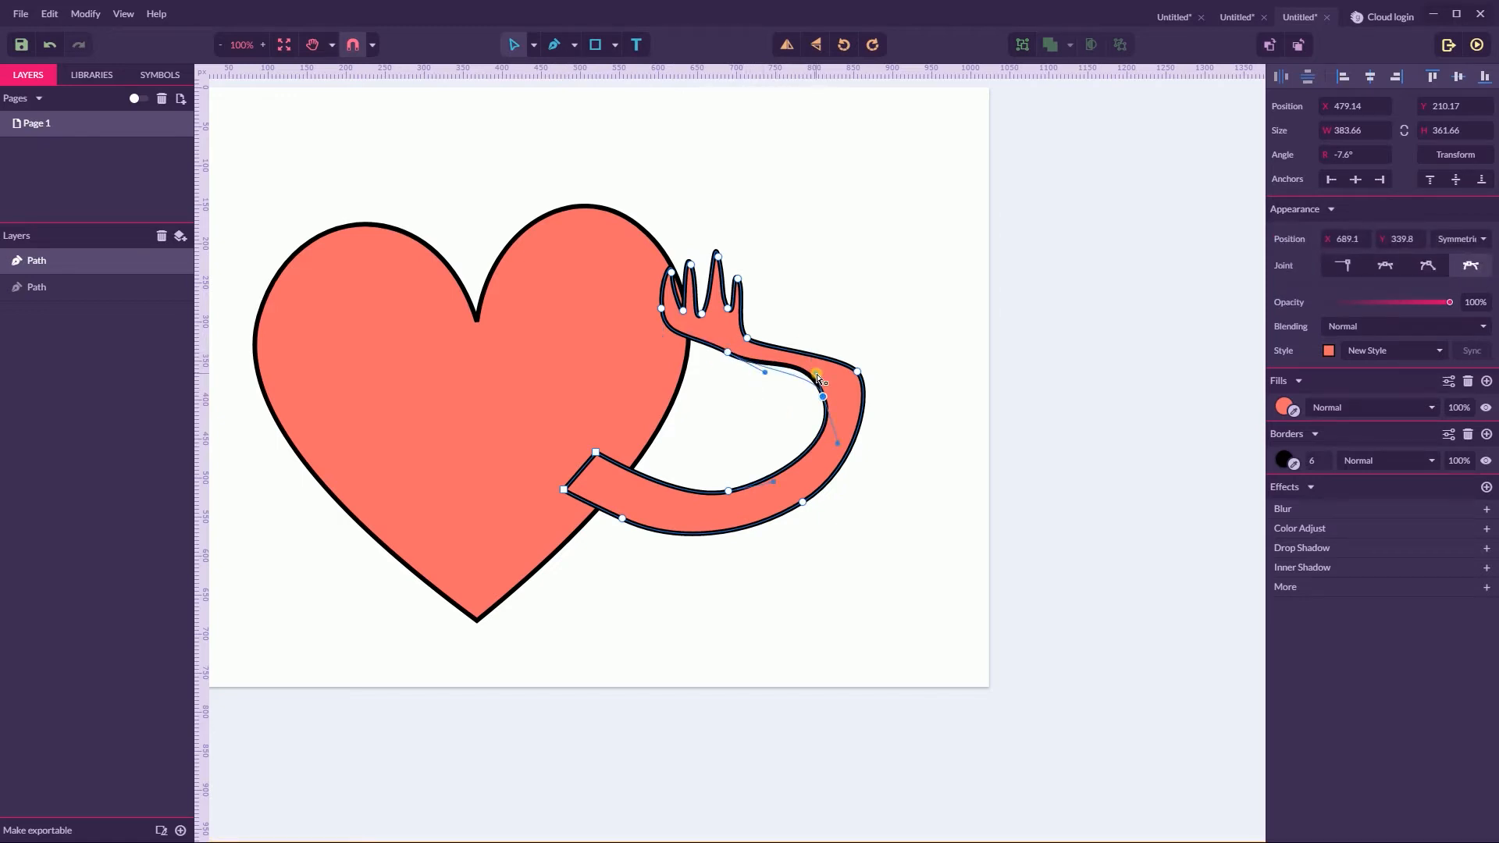
left_click(867, 288)
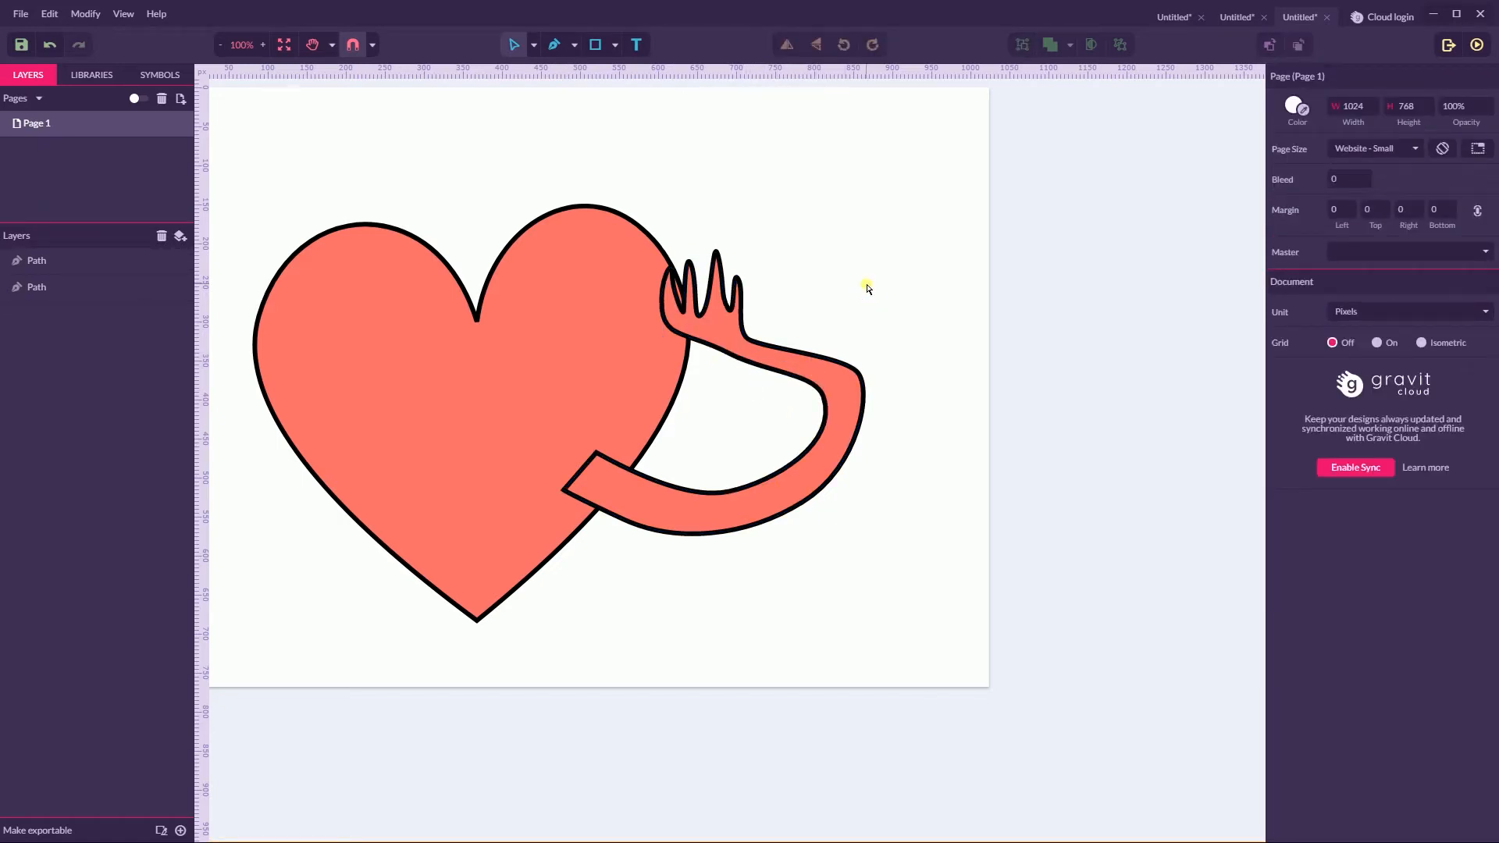
- Select the heart and arm together and merge them into one compound shape with a Boolean union
left_click(545, 41)
left_click(520, 43)
left_click(532, 44)
left_click(548, 68)
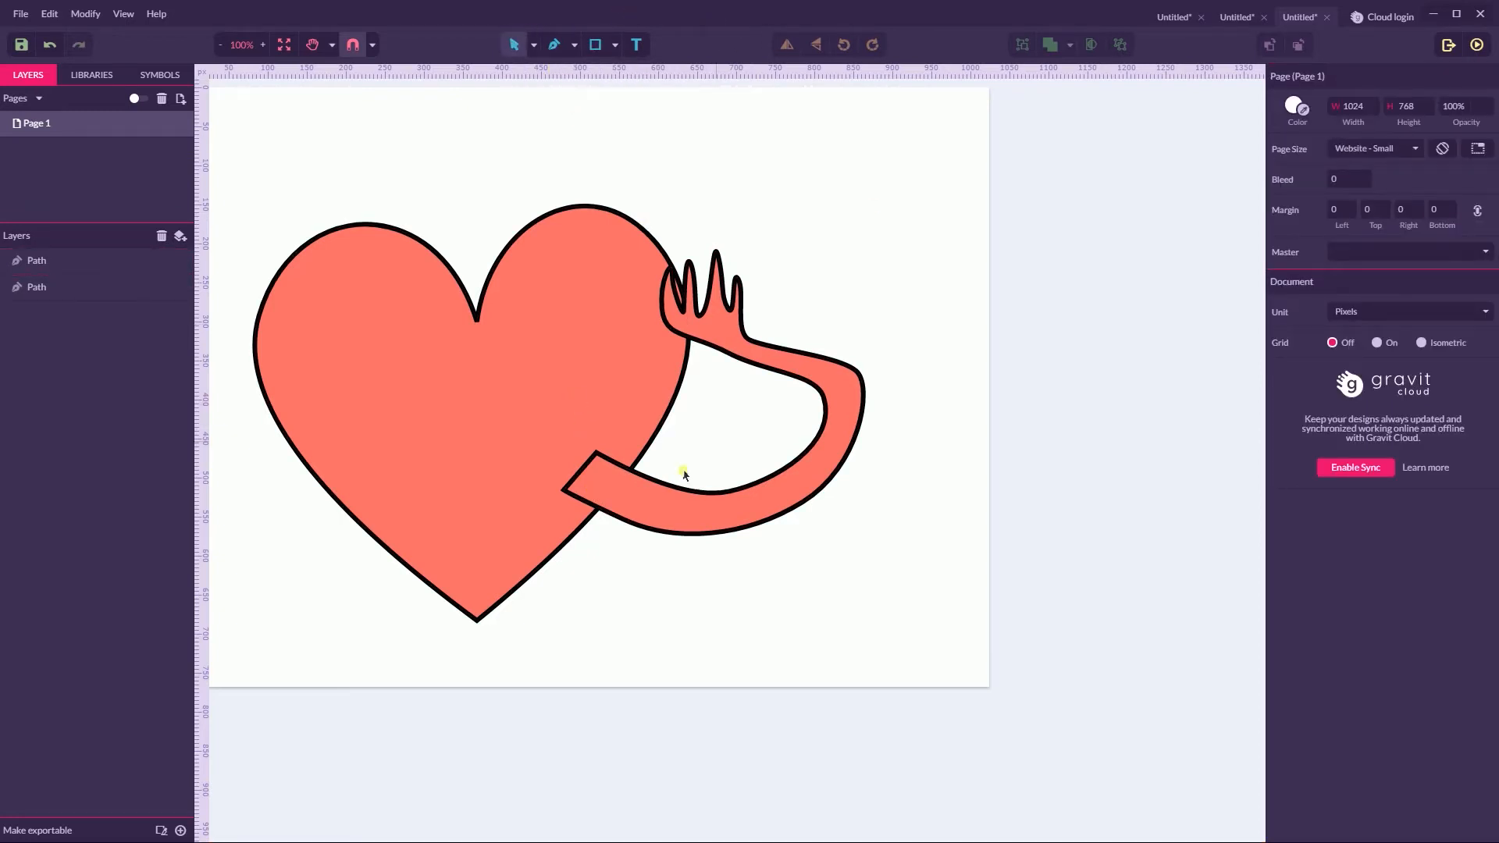
key("ctrl+a")
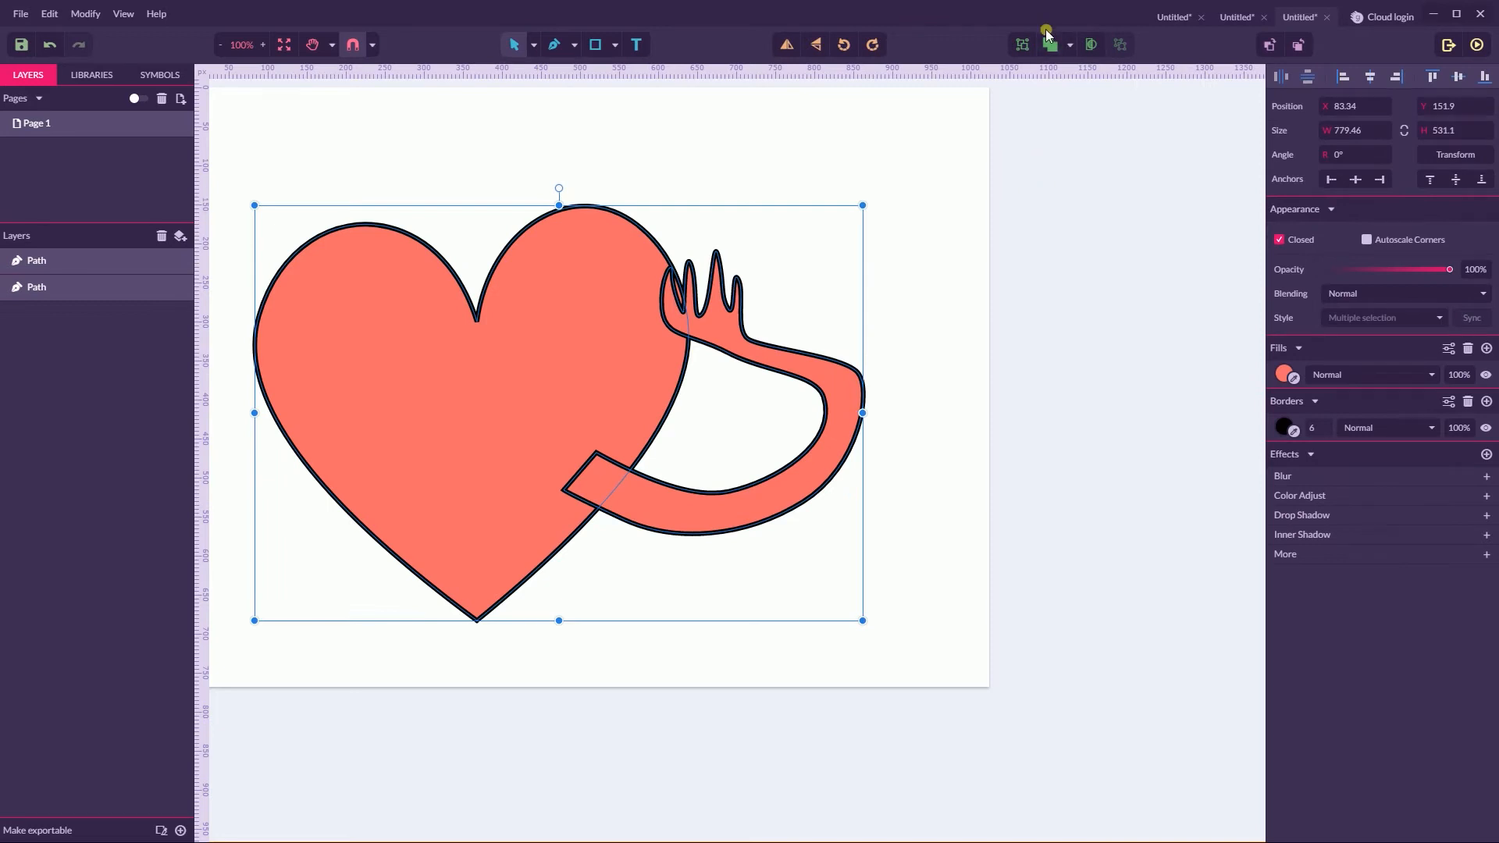
left_click(1052, 45)
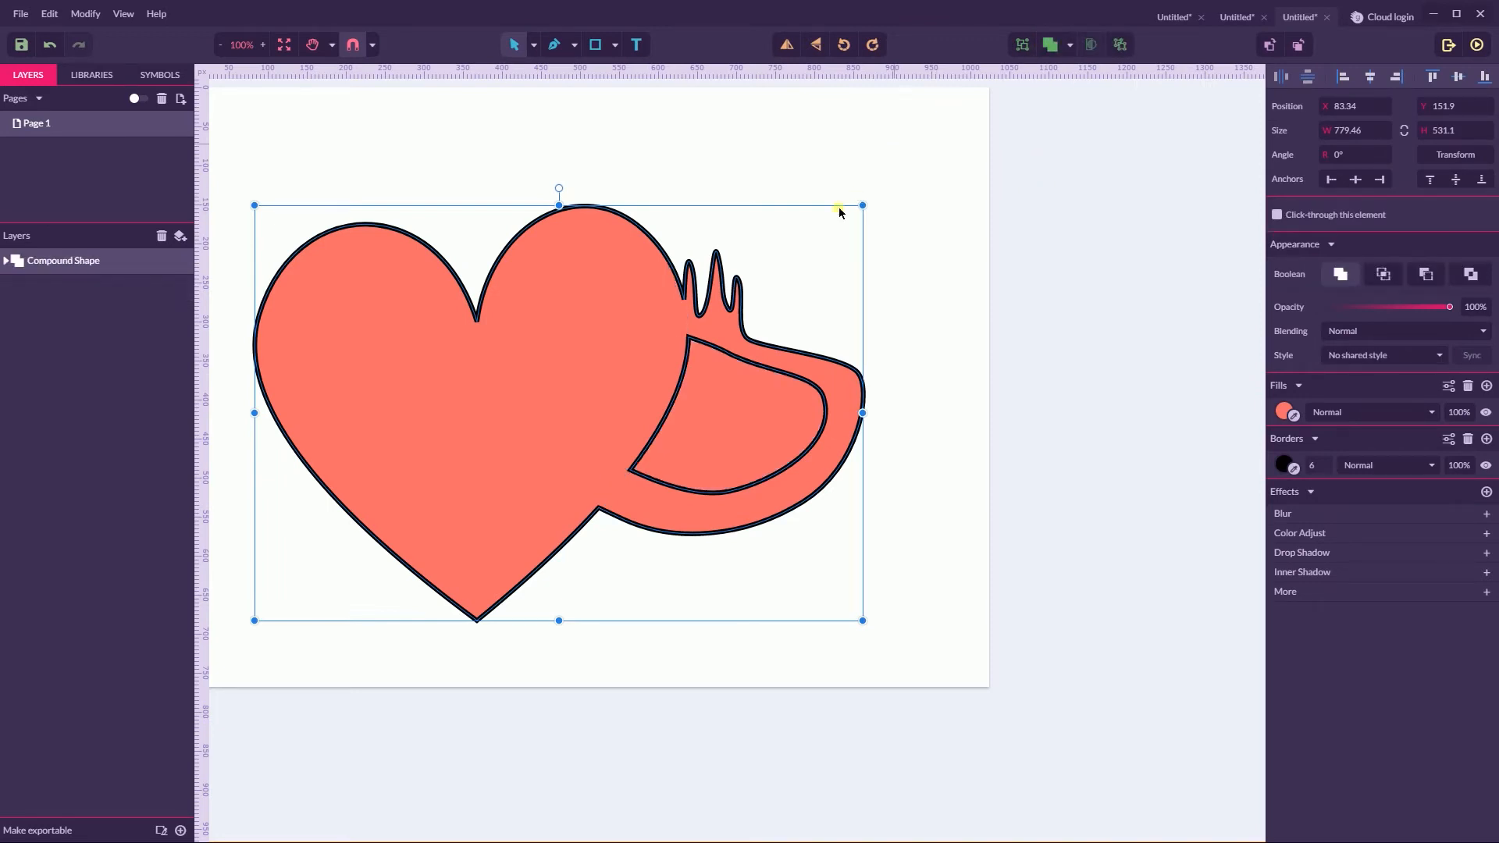
- Undo the Boolean union and move the arm away from the heart to about X 522, Y 217
left_click(835, 211)
key("ctrl+z")
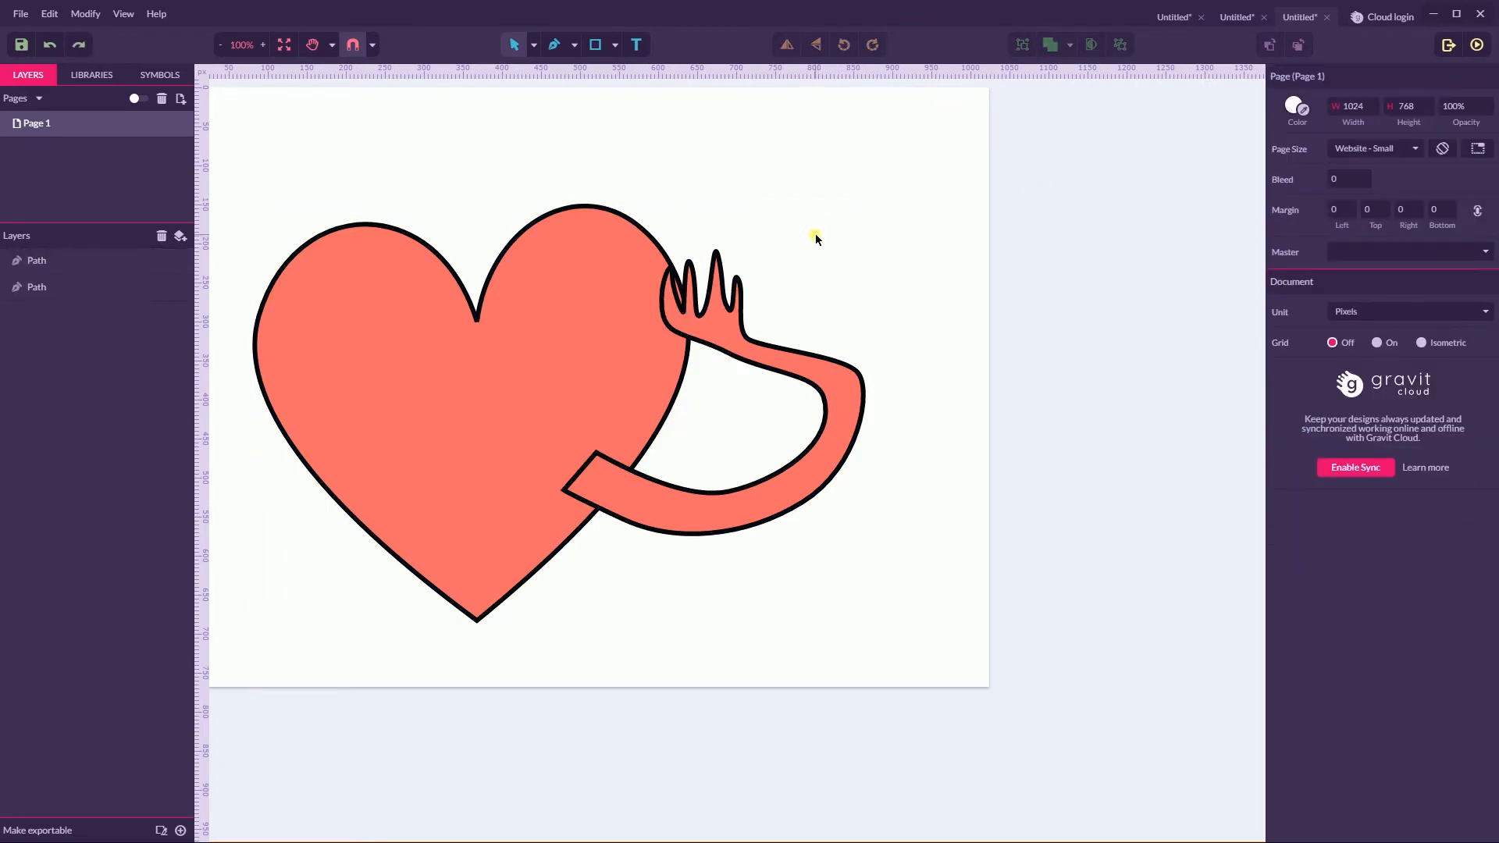
left_click_drag(653, 500, 686, 499)
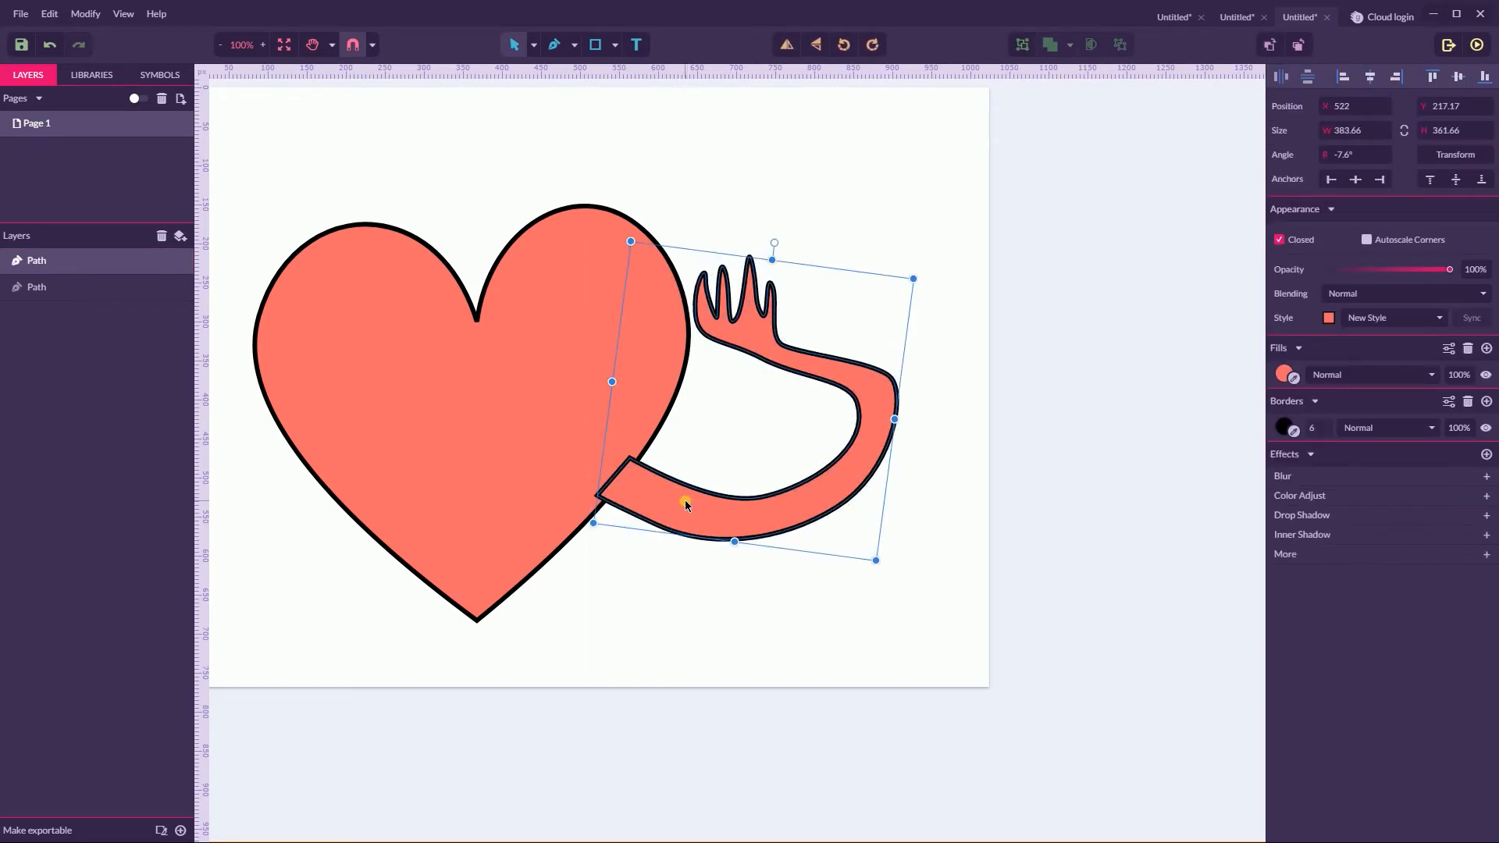
- Break the curve at the arm's lower shoulder node and set the separated node back at the shoulder corner
left_click(535, 43)
left_click(554, 91)
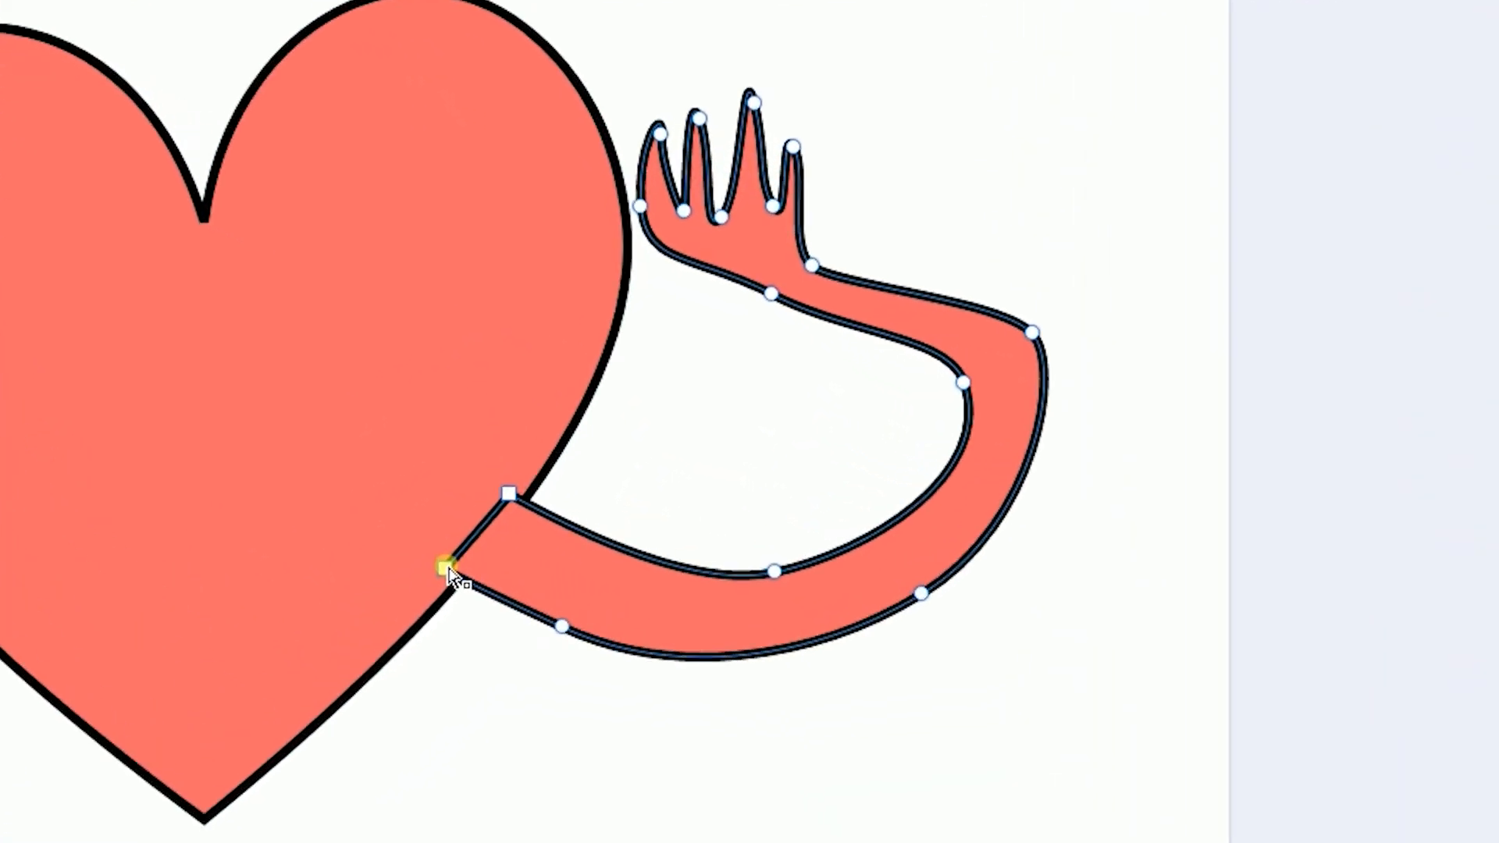
left_click(451, 563)
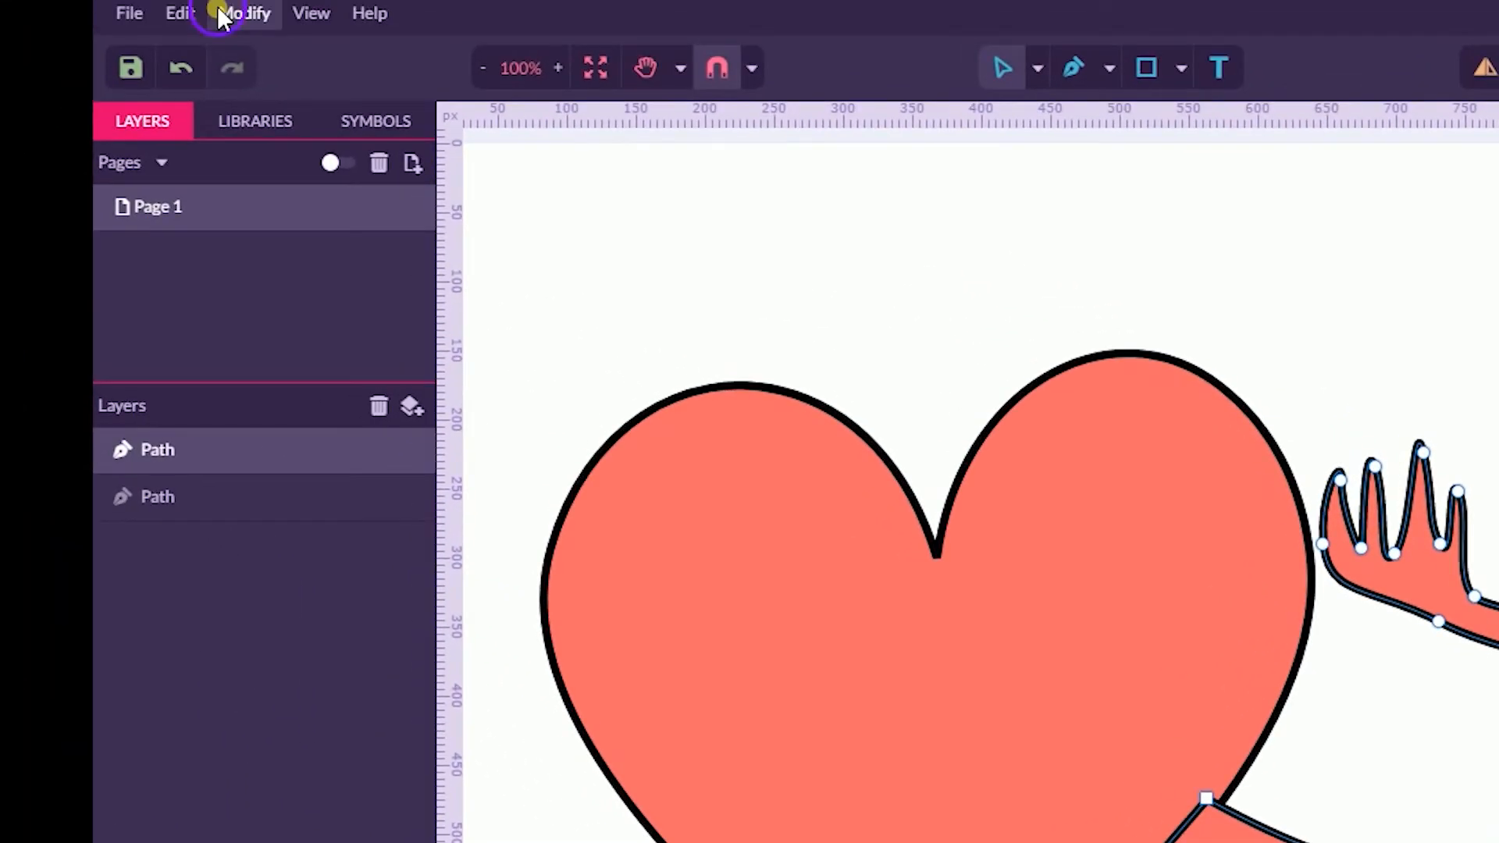
left_click(245, 13)
mouse_move(337, 539)
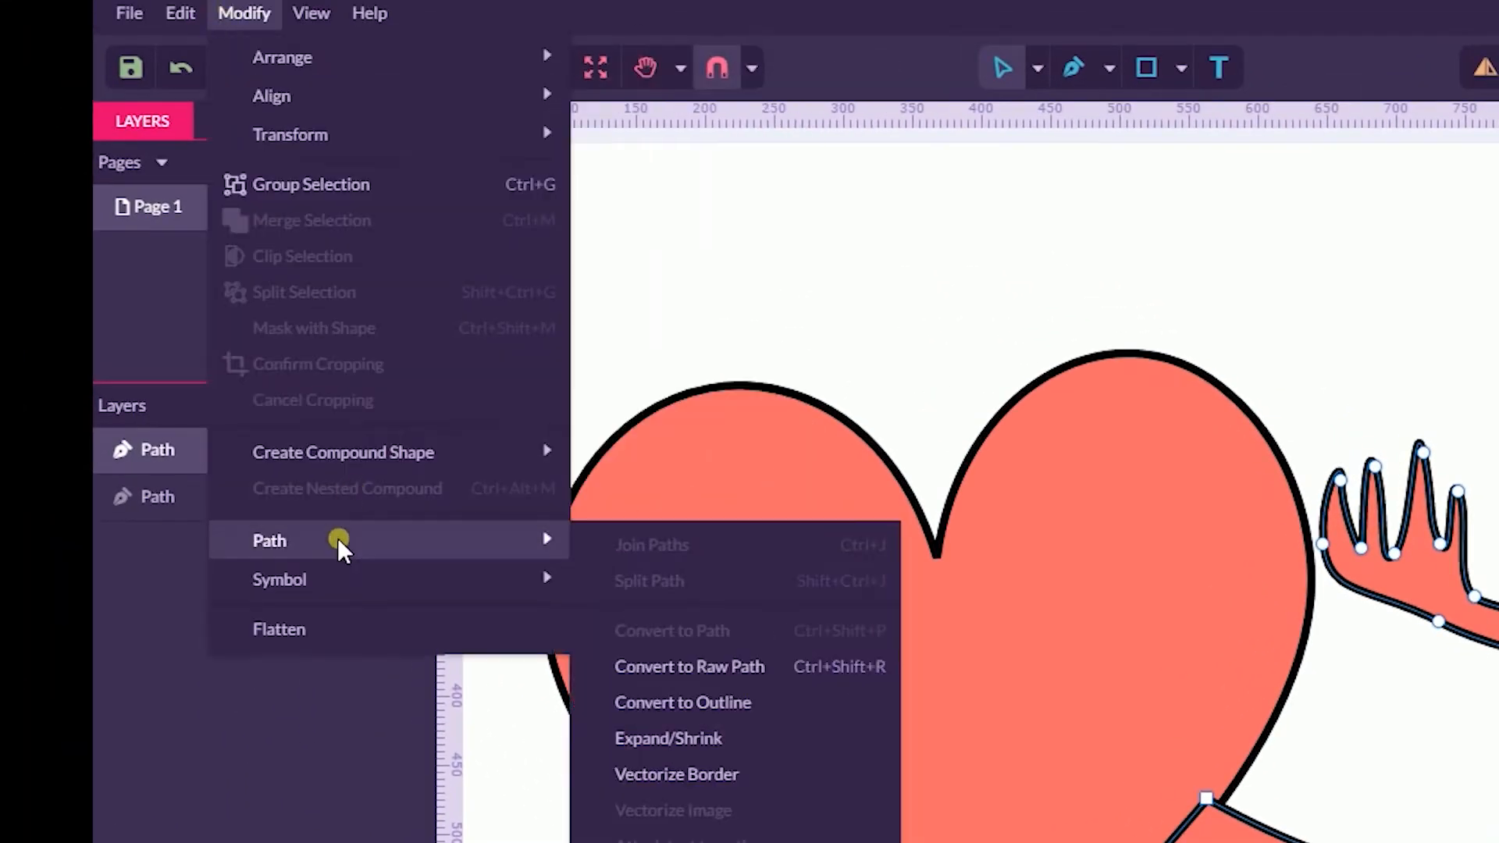
mouse_move(337, 579)
mouse_move(434, 540)
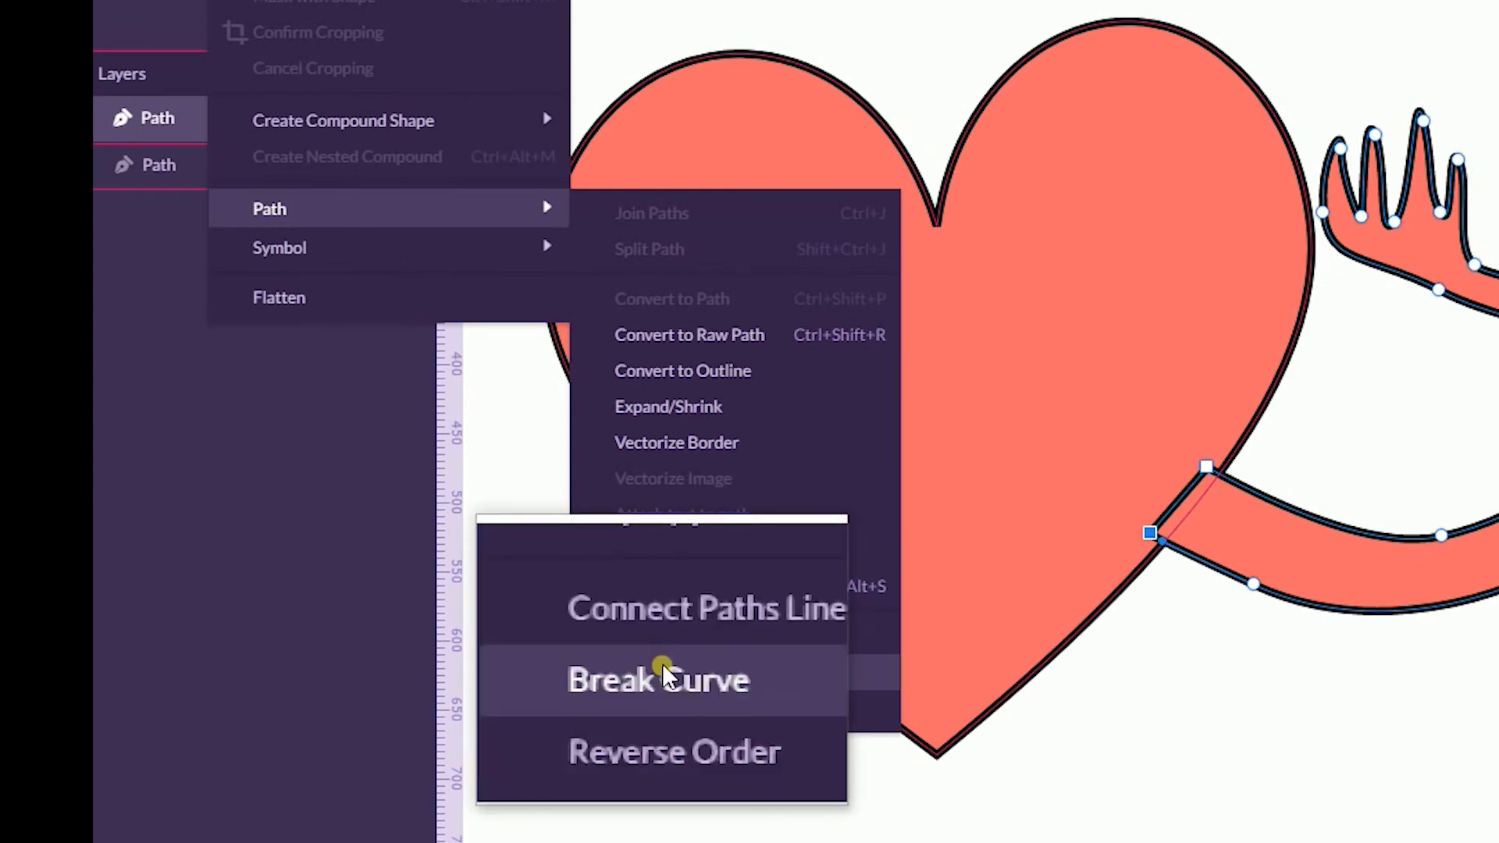
left_click(662, 663)
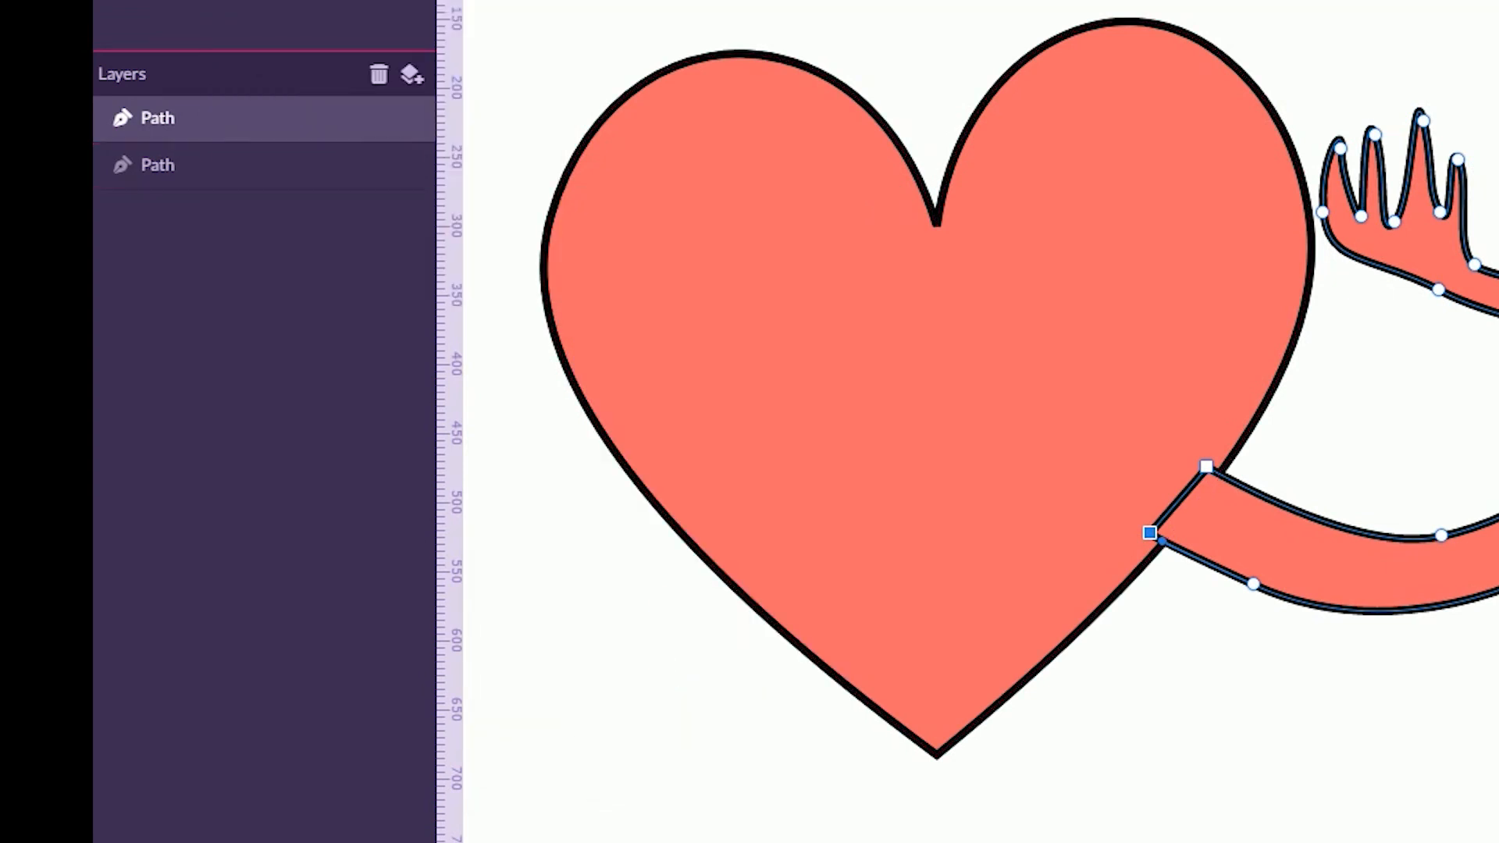
mouse_move(360, 207)
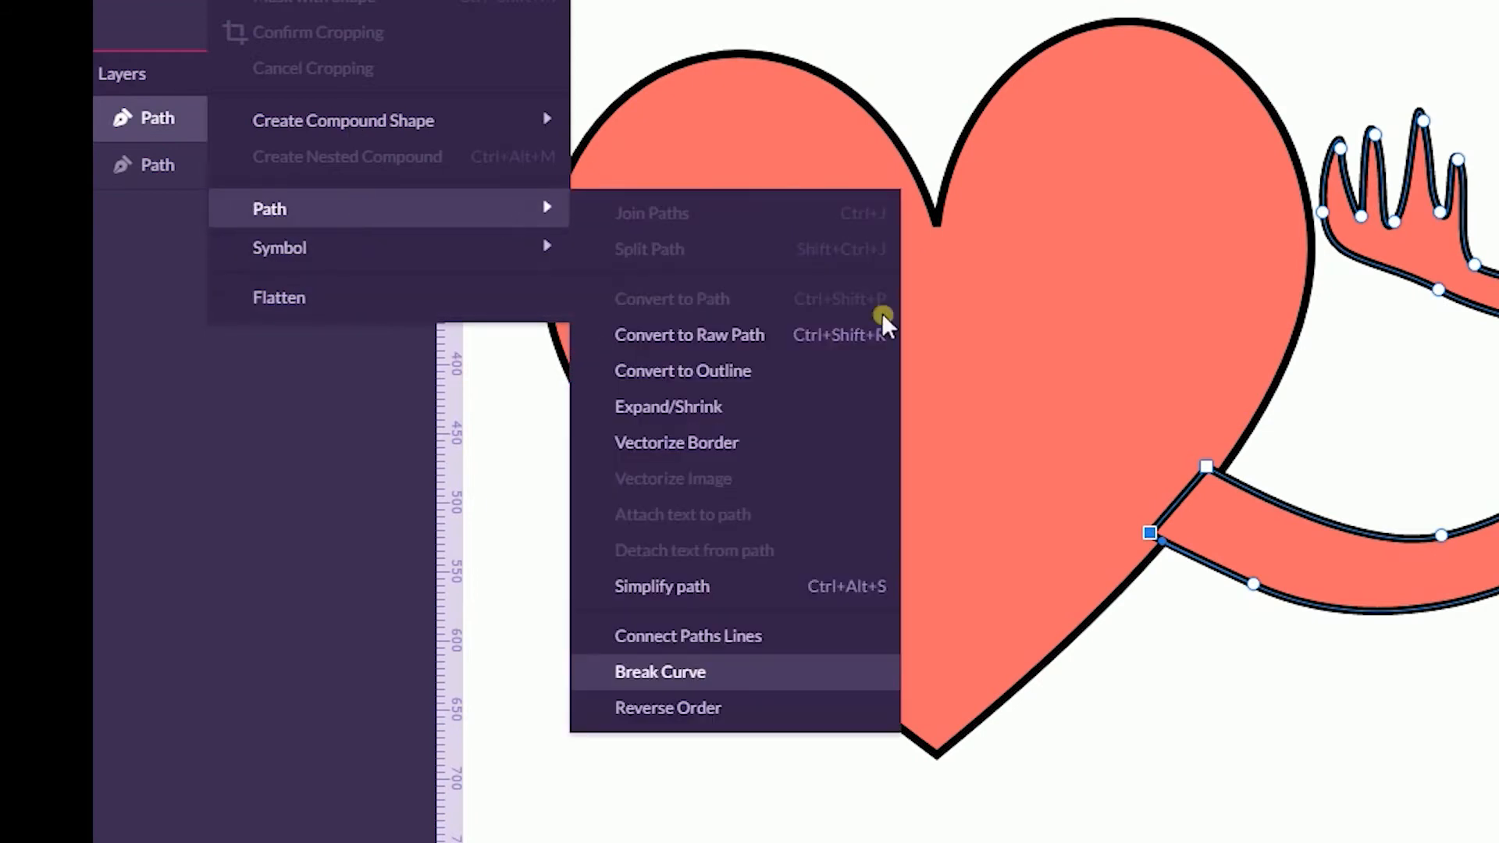
left_click(690, 669)
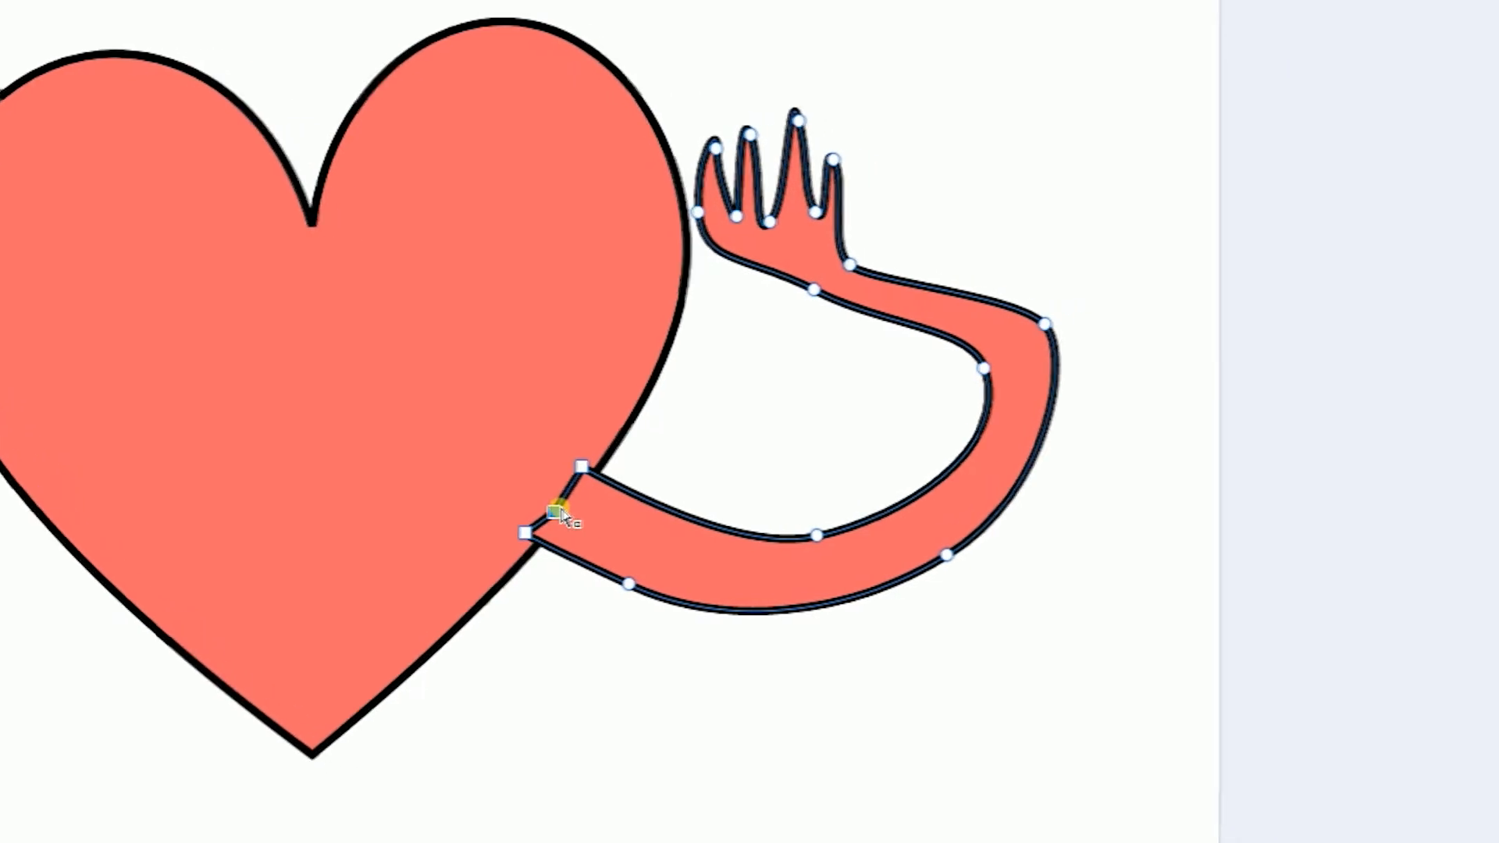
left_click_drag(737, 512, 705, 534)
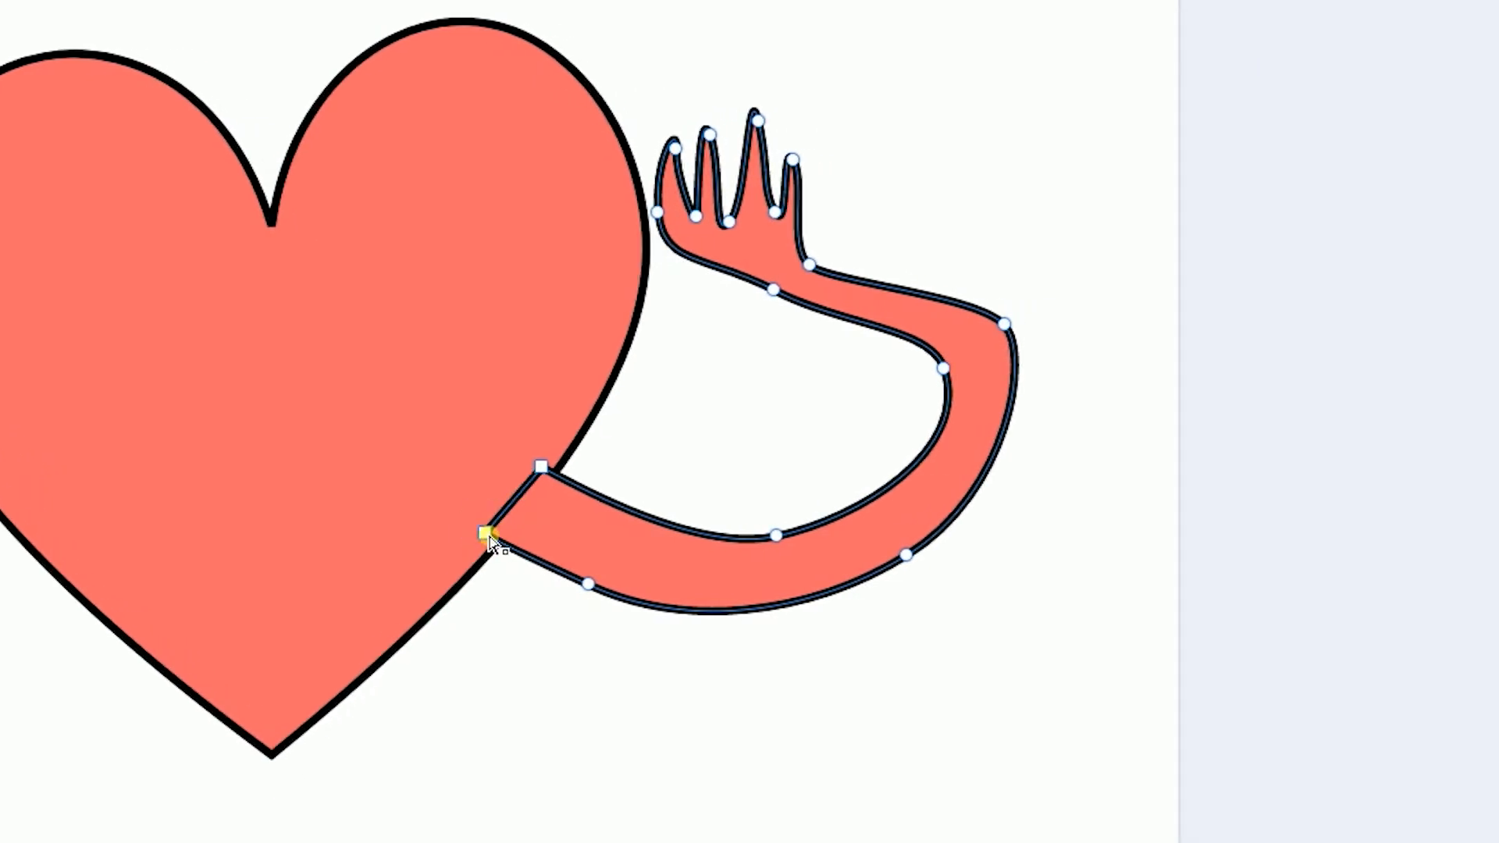
- Turn off Closed for the arm's path to leave it open at the shoulder
left_click(486, 534)
left_click(1, 670)
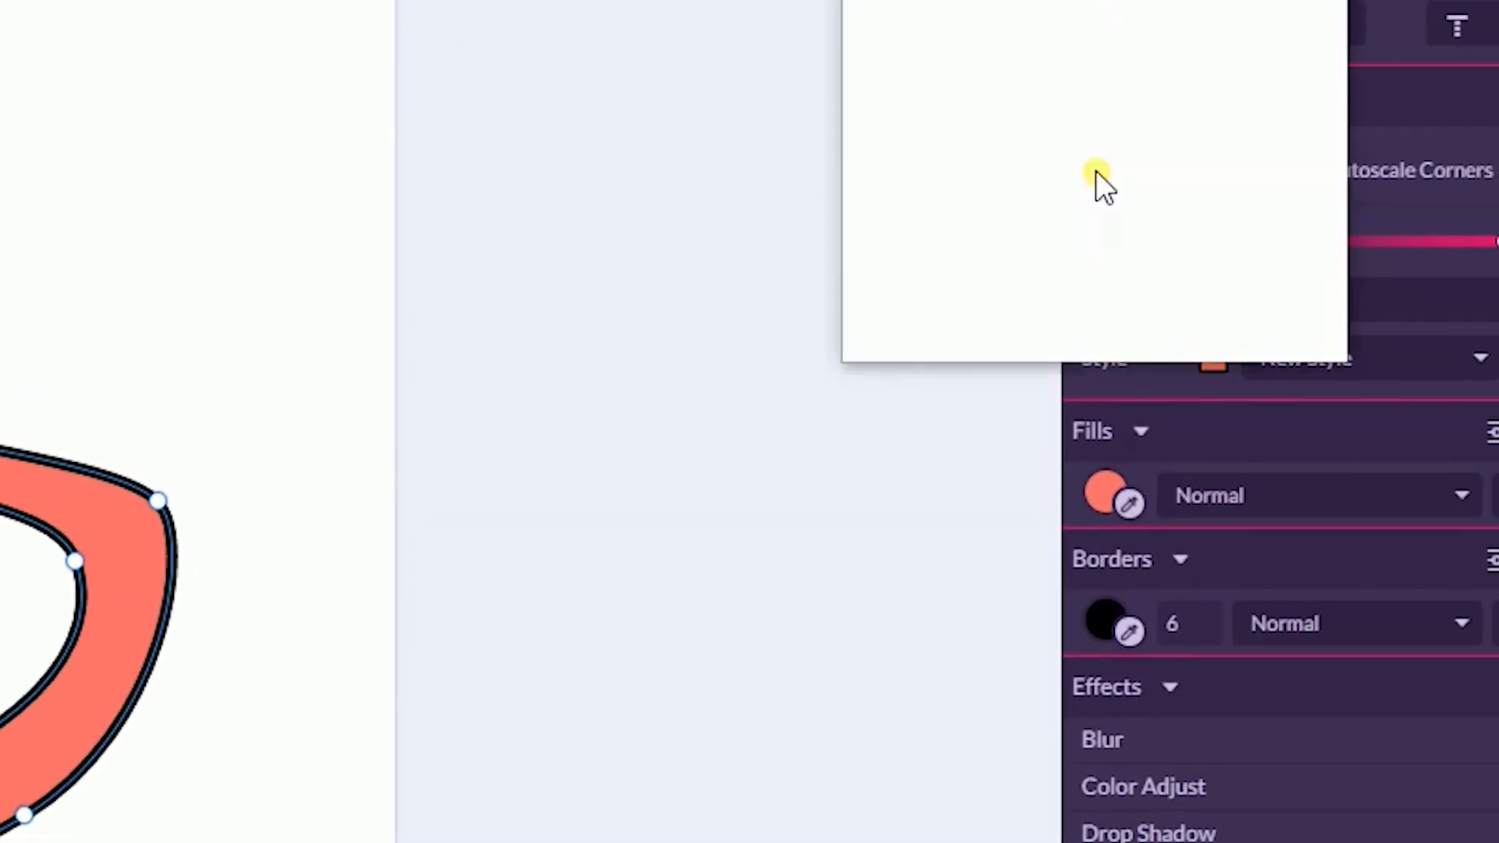
left_click(1095, 167)
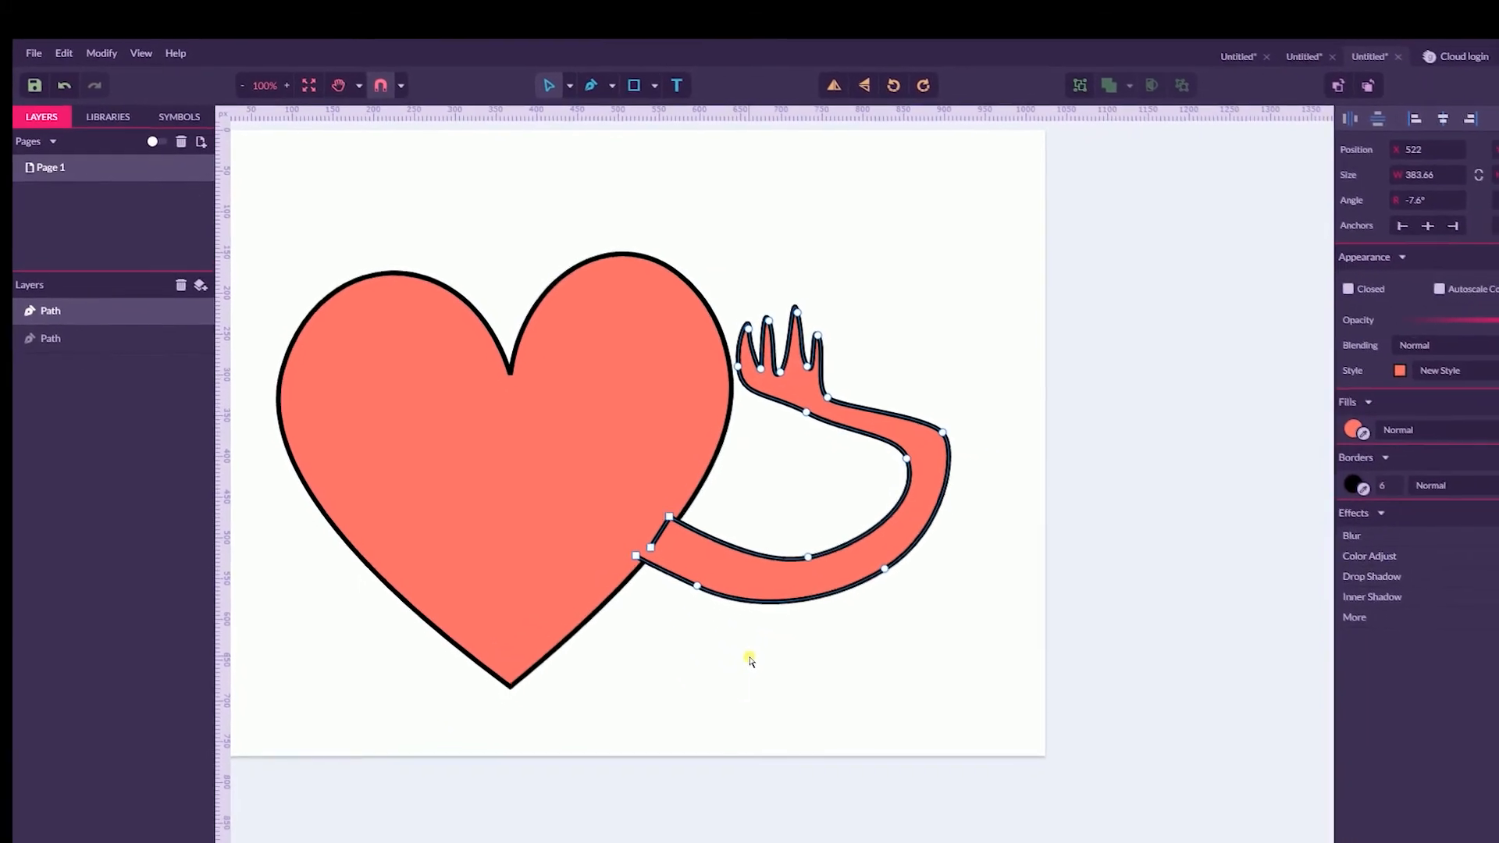
- Move the arm's loose end node and upper shoulder corner onto the heart's outline
scroll(761, 675, "up", 5)
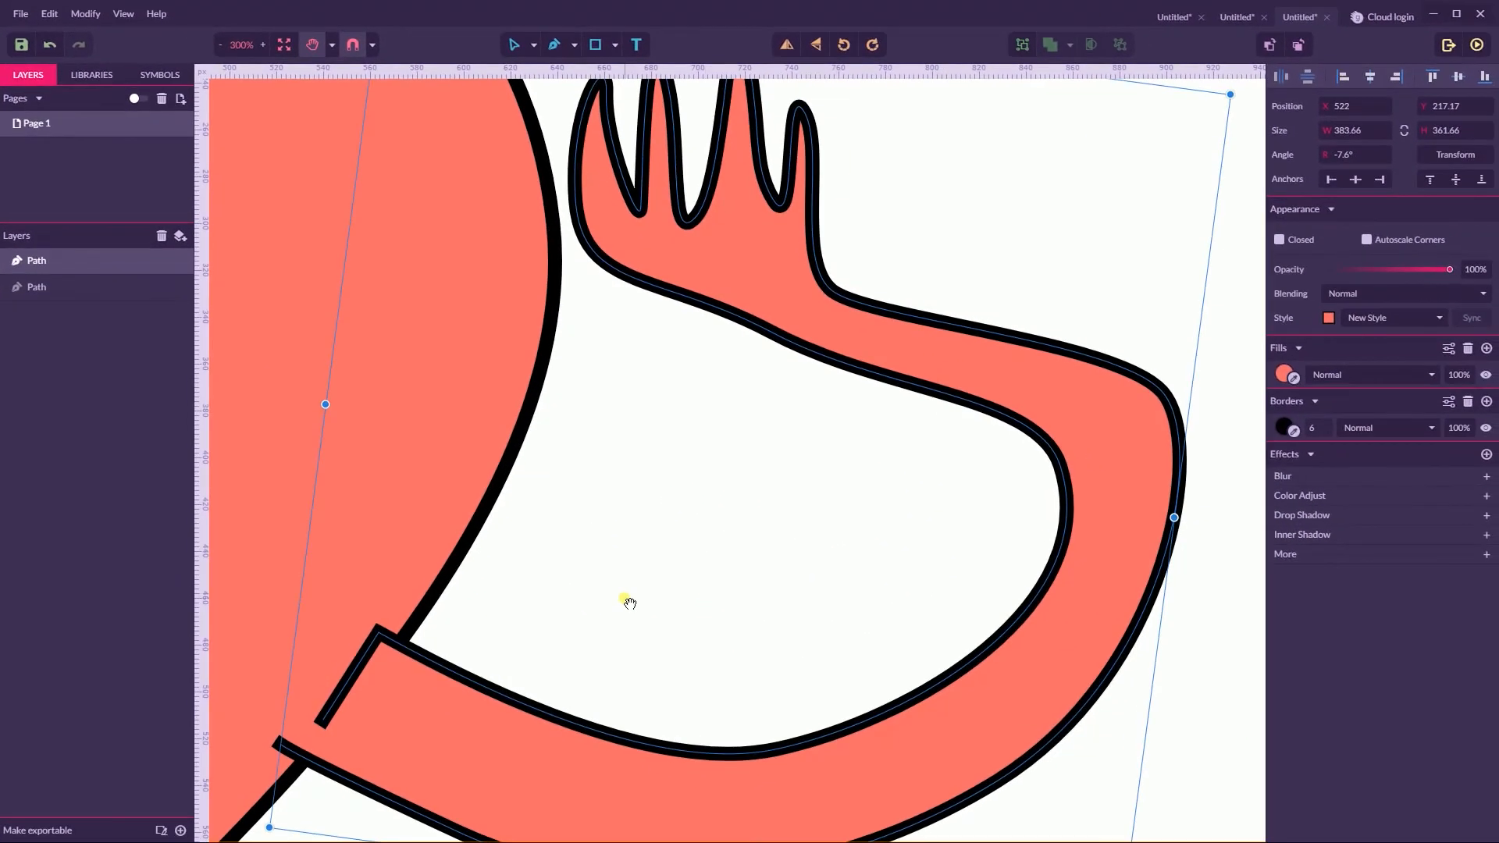
left_click_drag(633, 617, 912, 364)
left_click_drag(570, 493, 621, 456)
left_click_drag(664, 379, 692, 384)
left_click(632, 644)
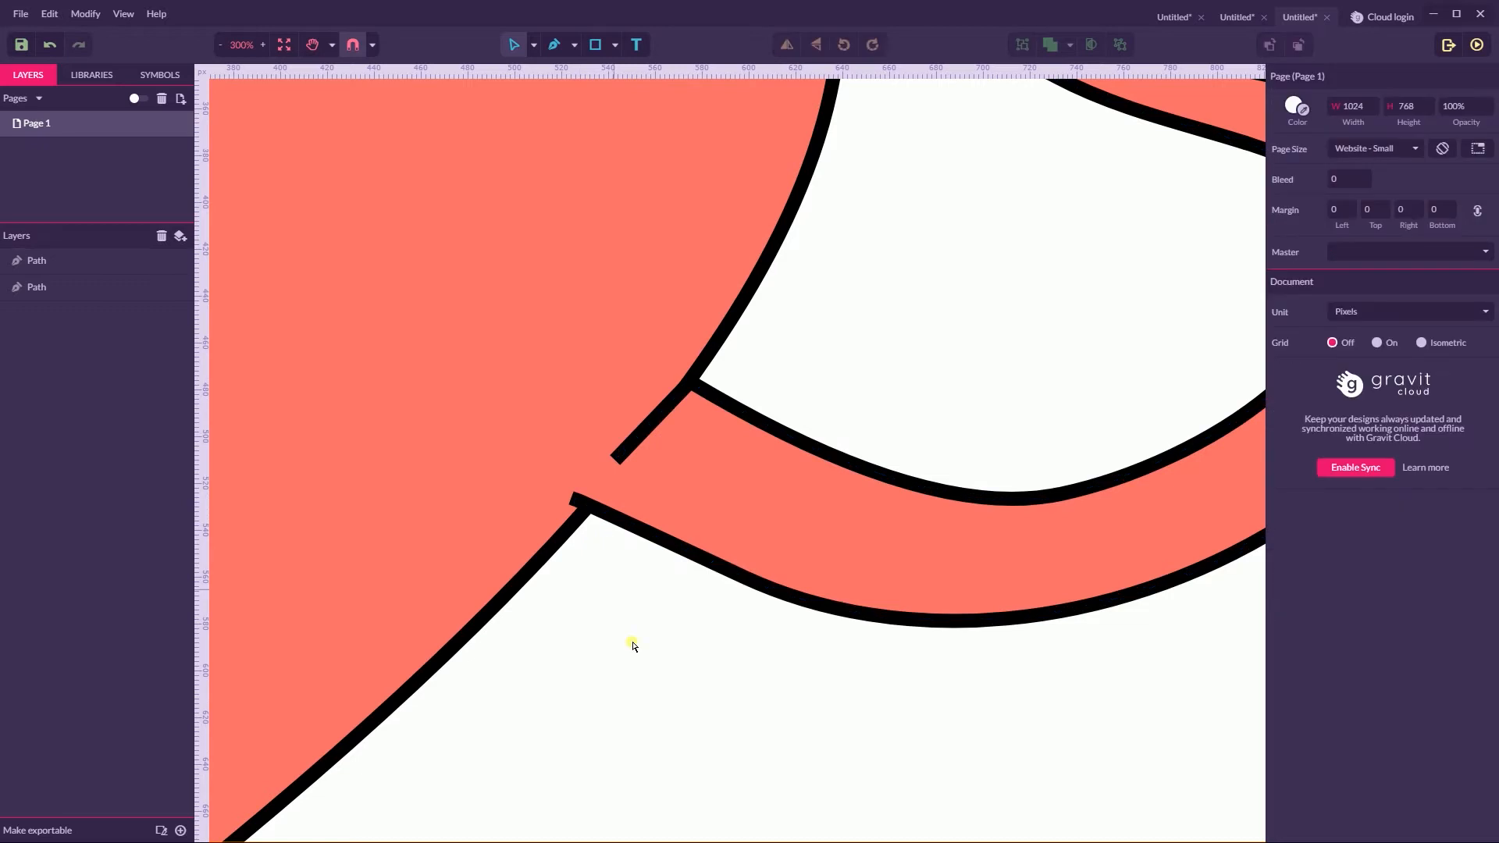
- Shorten the loose stub at the arm's upper shoulder corner along the heart's edge
left_click(622, 452)
left_click_drag(626, 452, 640, 433)
left_click(777, 343)
left_click(635, 529)
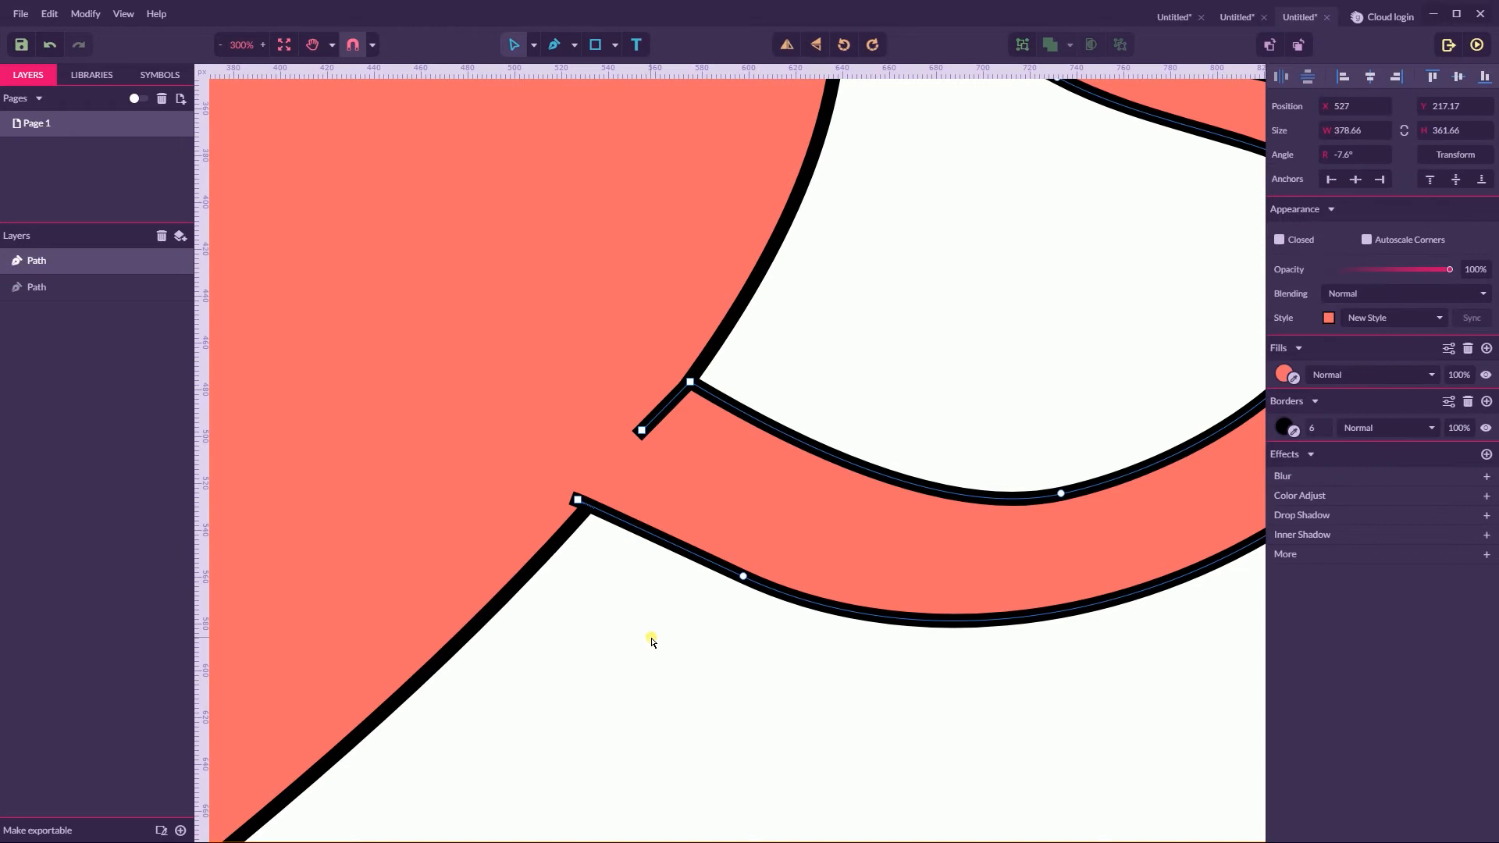
- Give the stub's end node a smooth joint and reposition it along the heart's outline
mouse_move(643, 434)
left_mouse_down()
mouse_move(609, 289)
mouse_move(663, 476)
mouse_move(648, 457)
left_mouse_up()
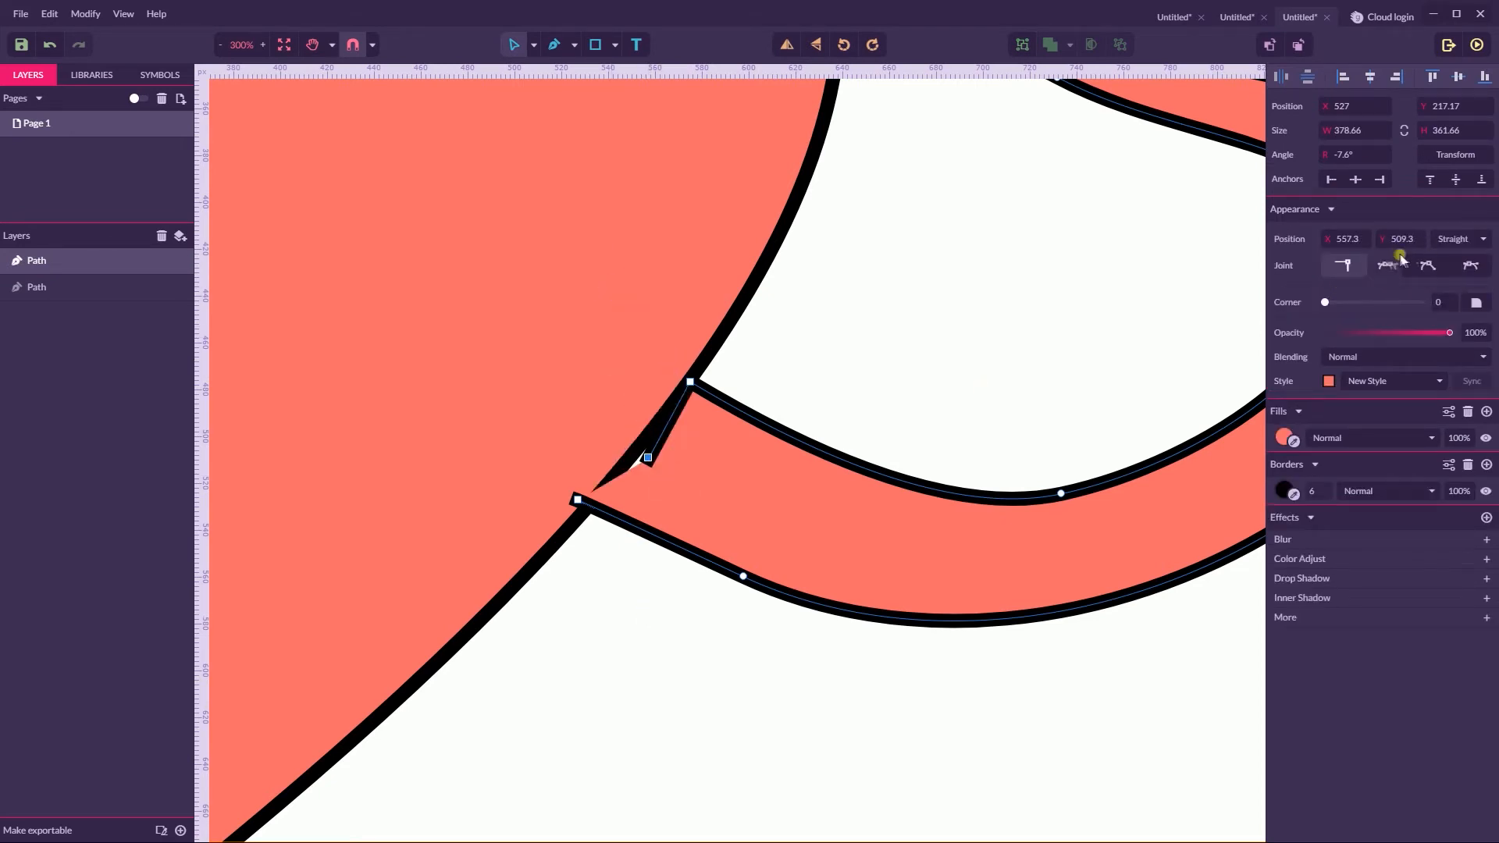
left_click(1385, 267)
left_click_drag(648, 457, 640, 454)
left_click_drag(655, 431, 629, 455)
- Inspect the arm's lower shoulder end up close and set its border ends to Butt
left_click(578, 501)
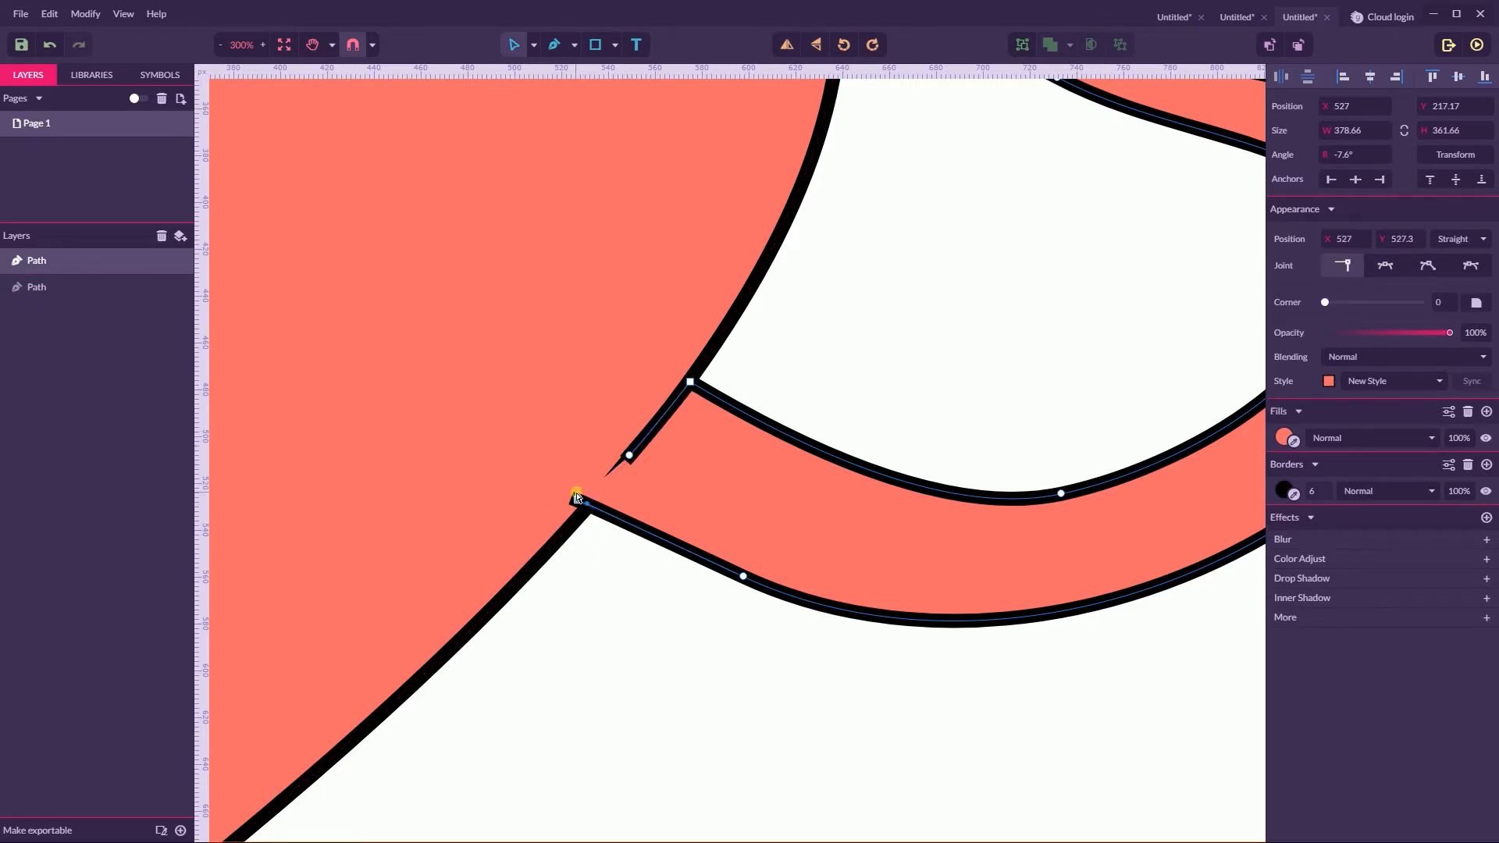
key("super+plus")
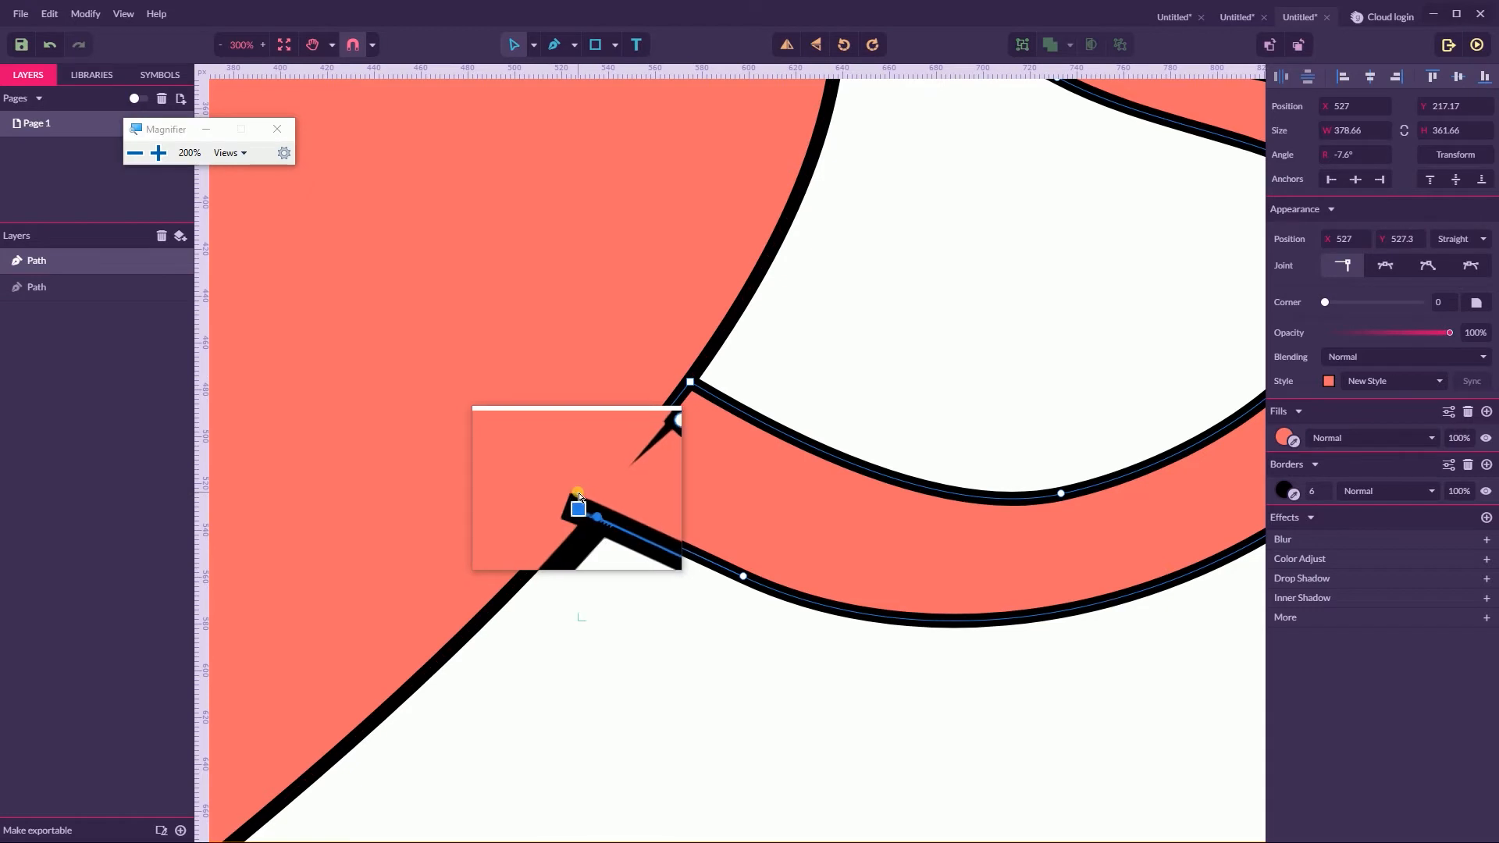
key("super+Escape")
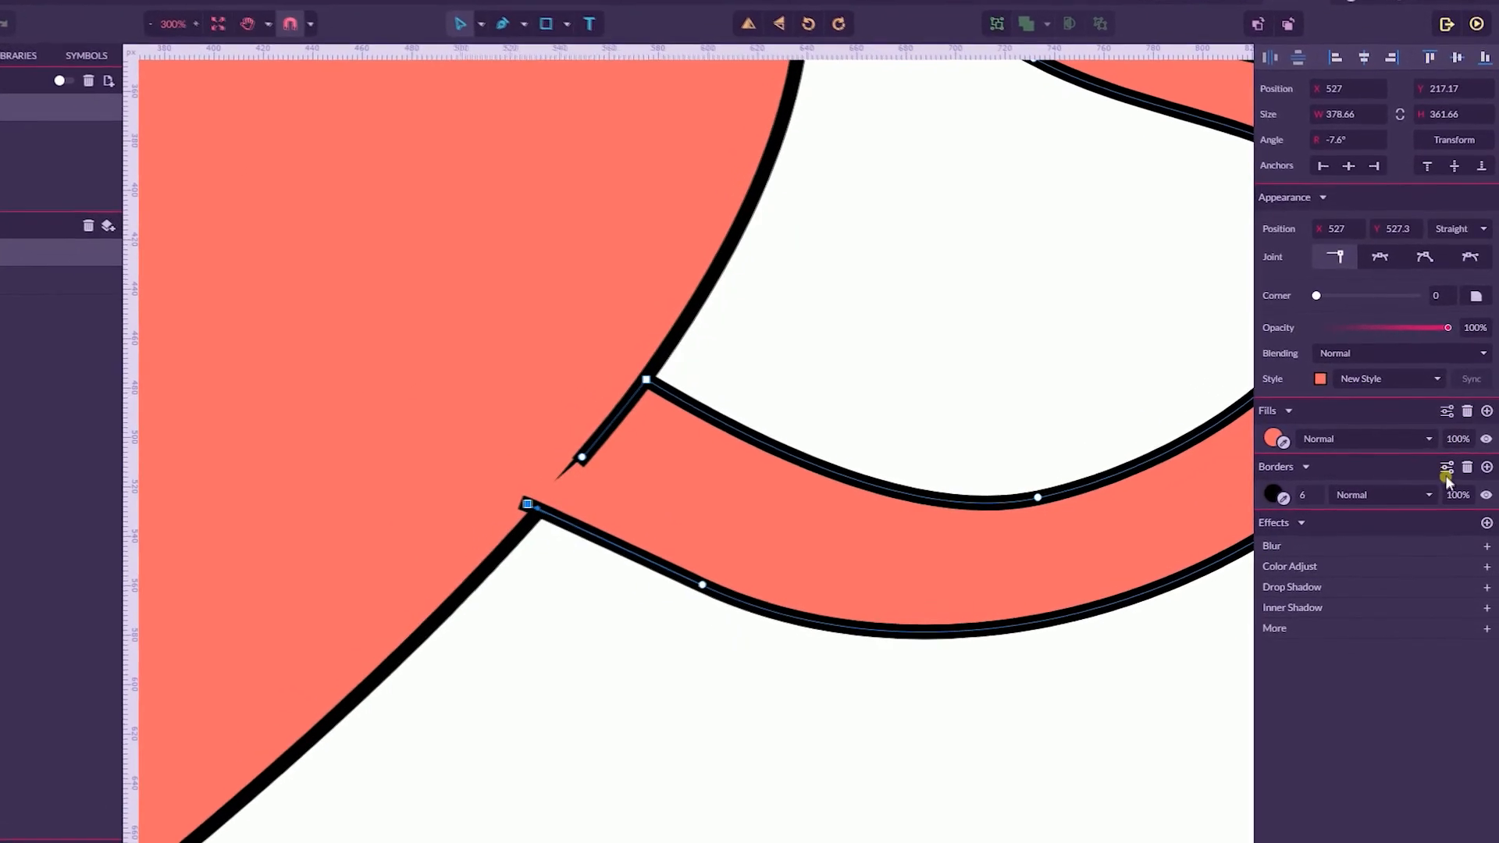
left_click(1446, 473)
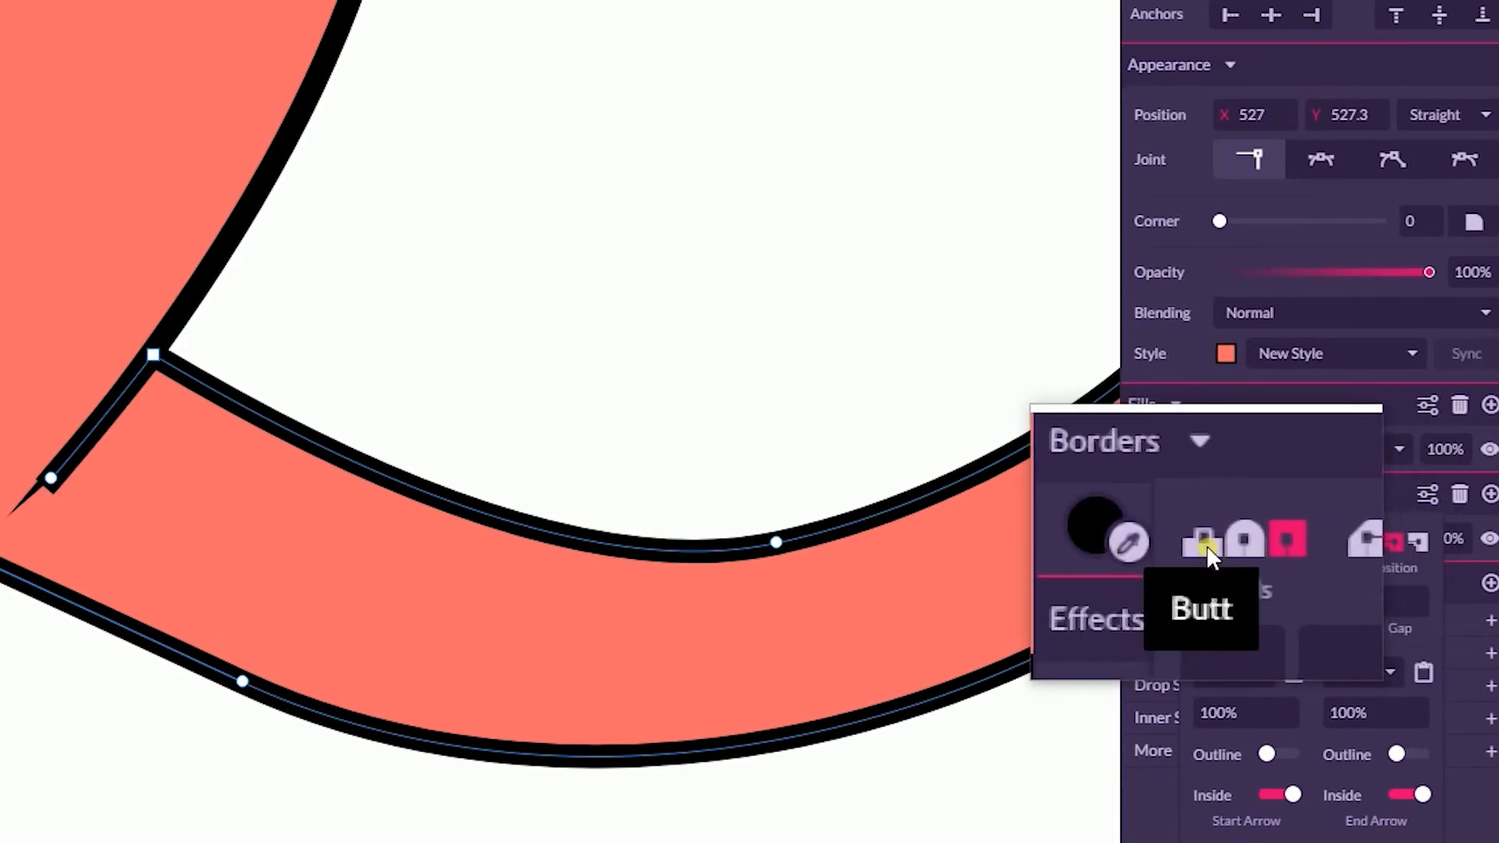
left_click(1206, 545)
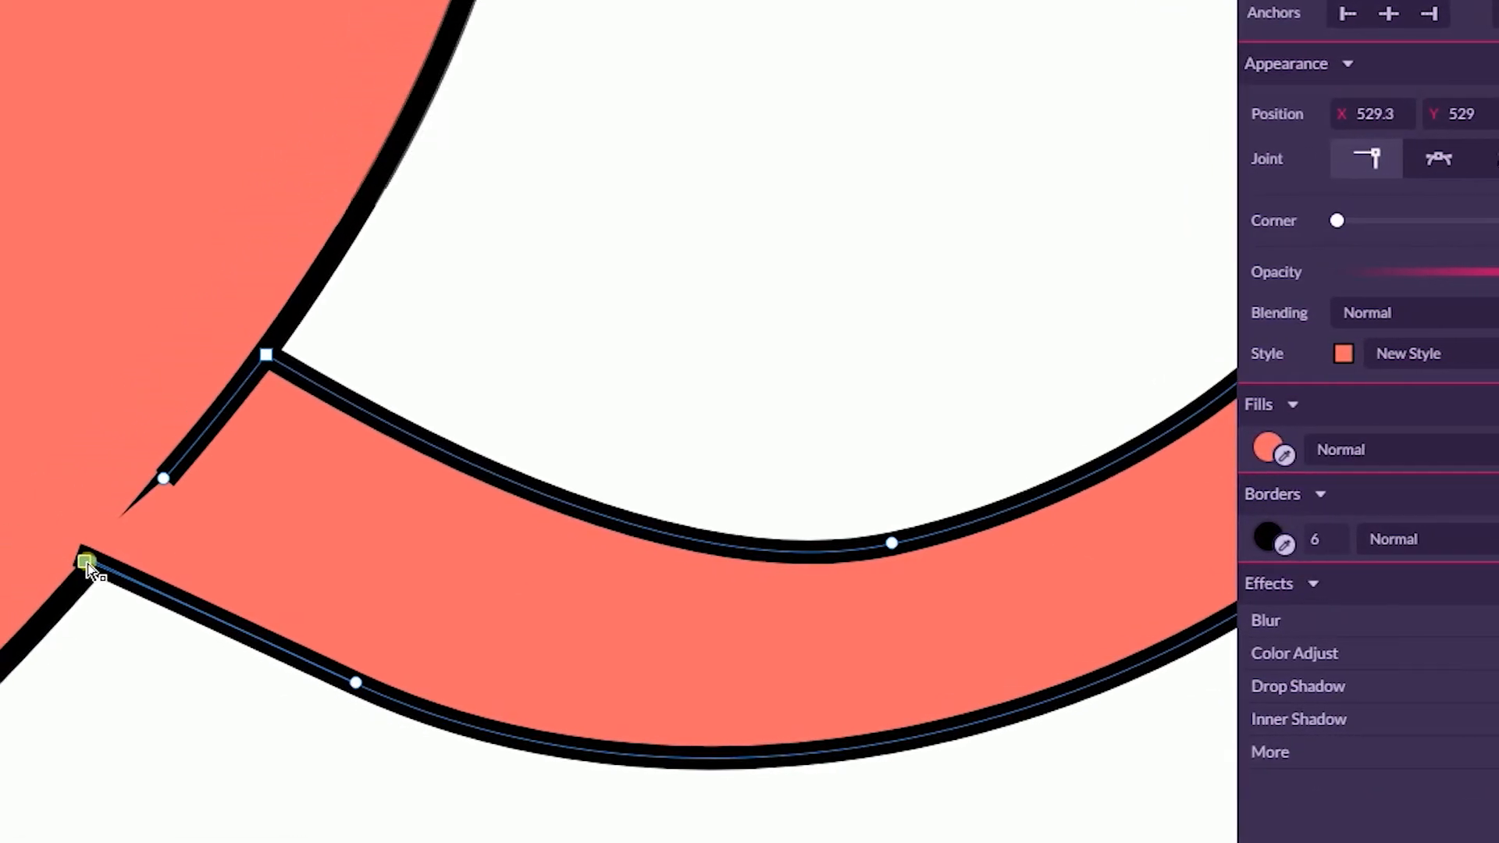
- Place the arm's lower shoulder node at about X 529.7, Y 528 and curve the adjoining lower edge and upper stub
left_click(107, 658)
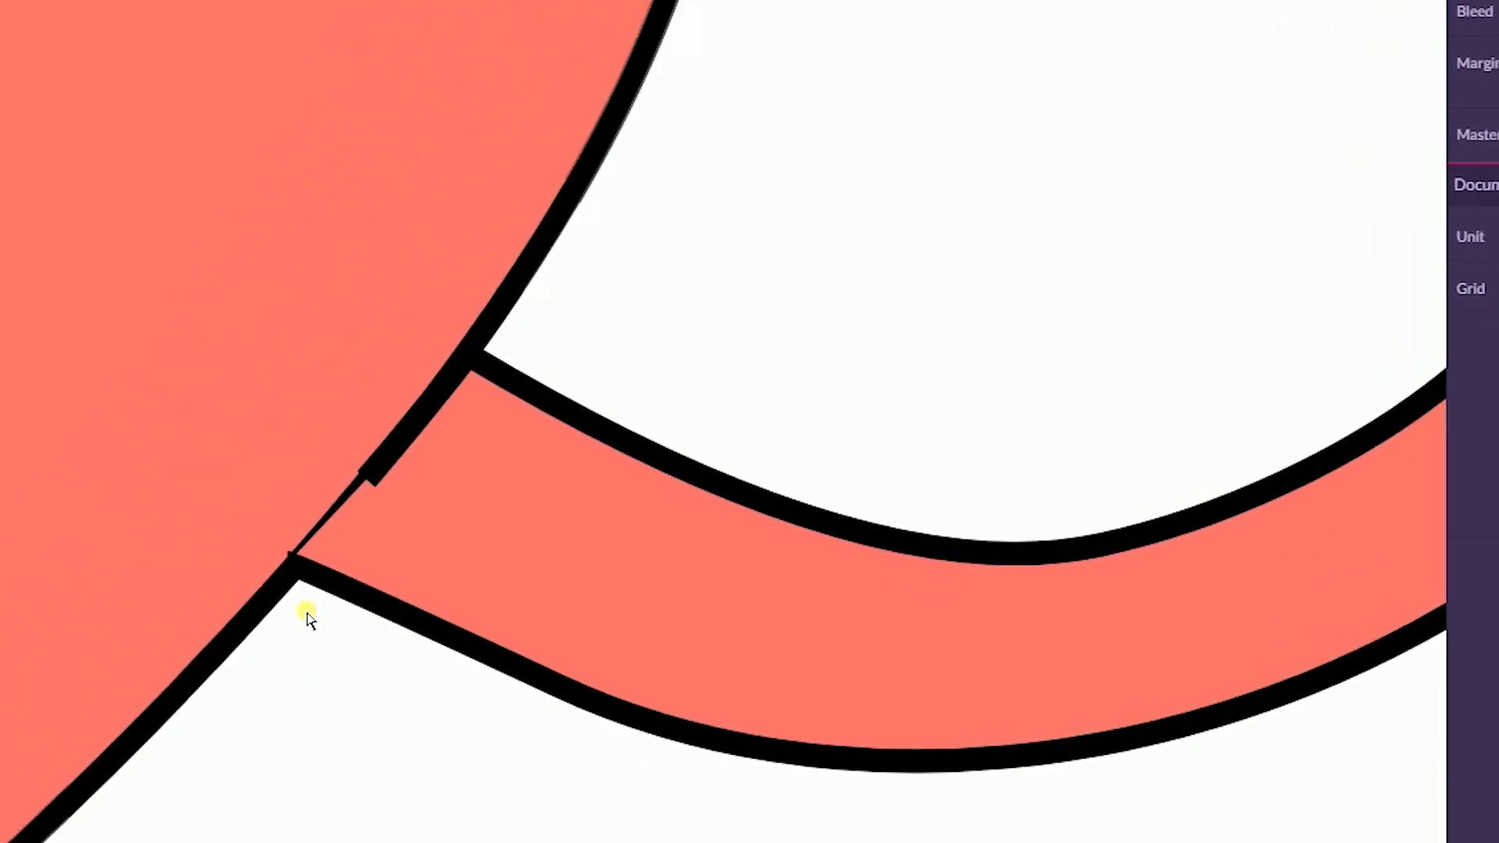
left_click(294, 557)
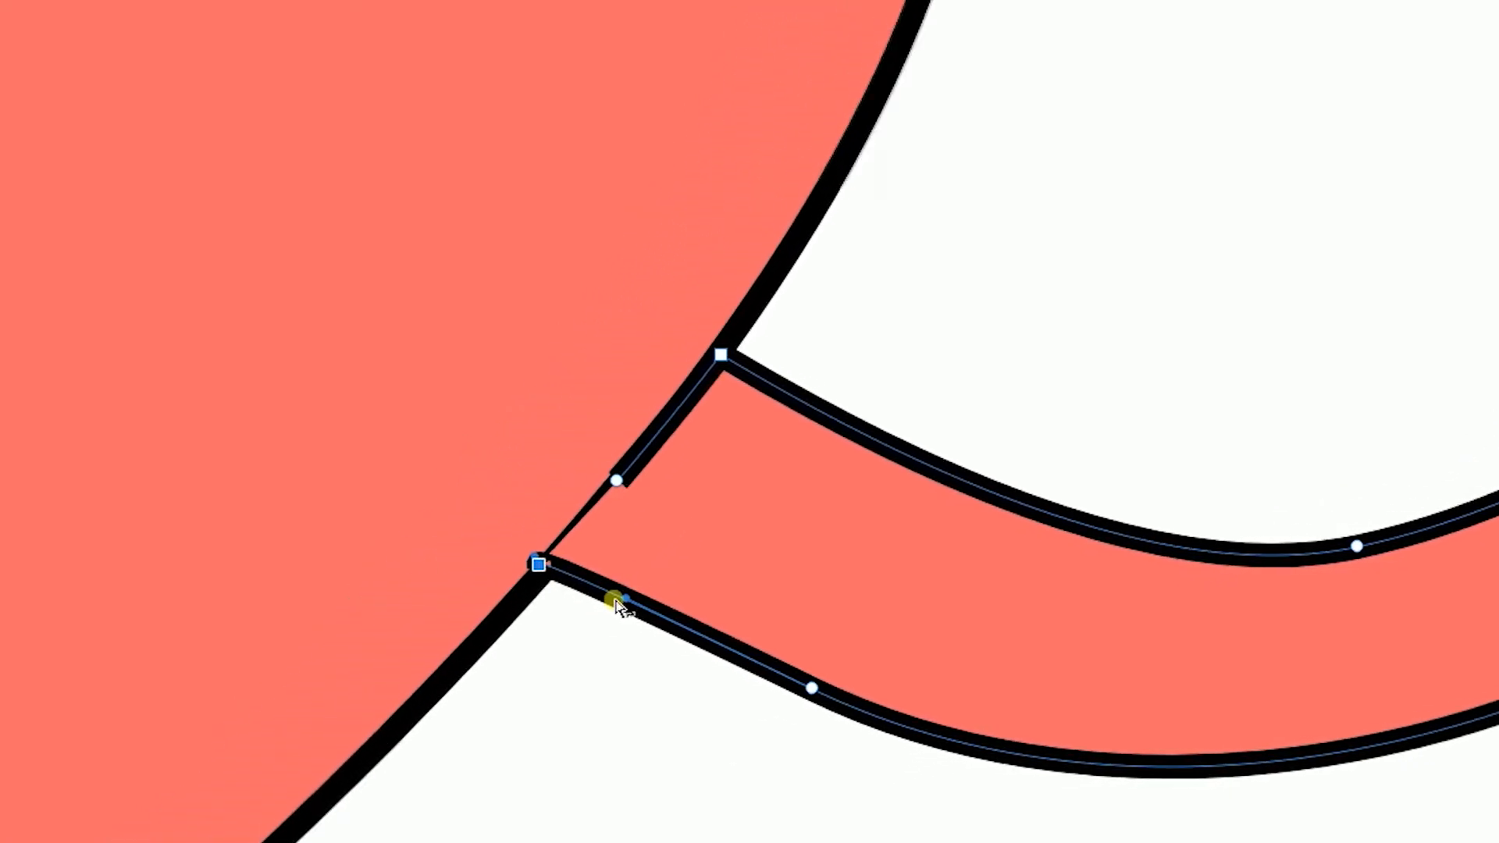
left_click(624, 566)
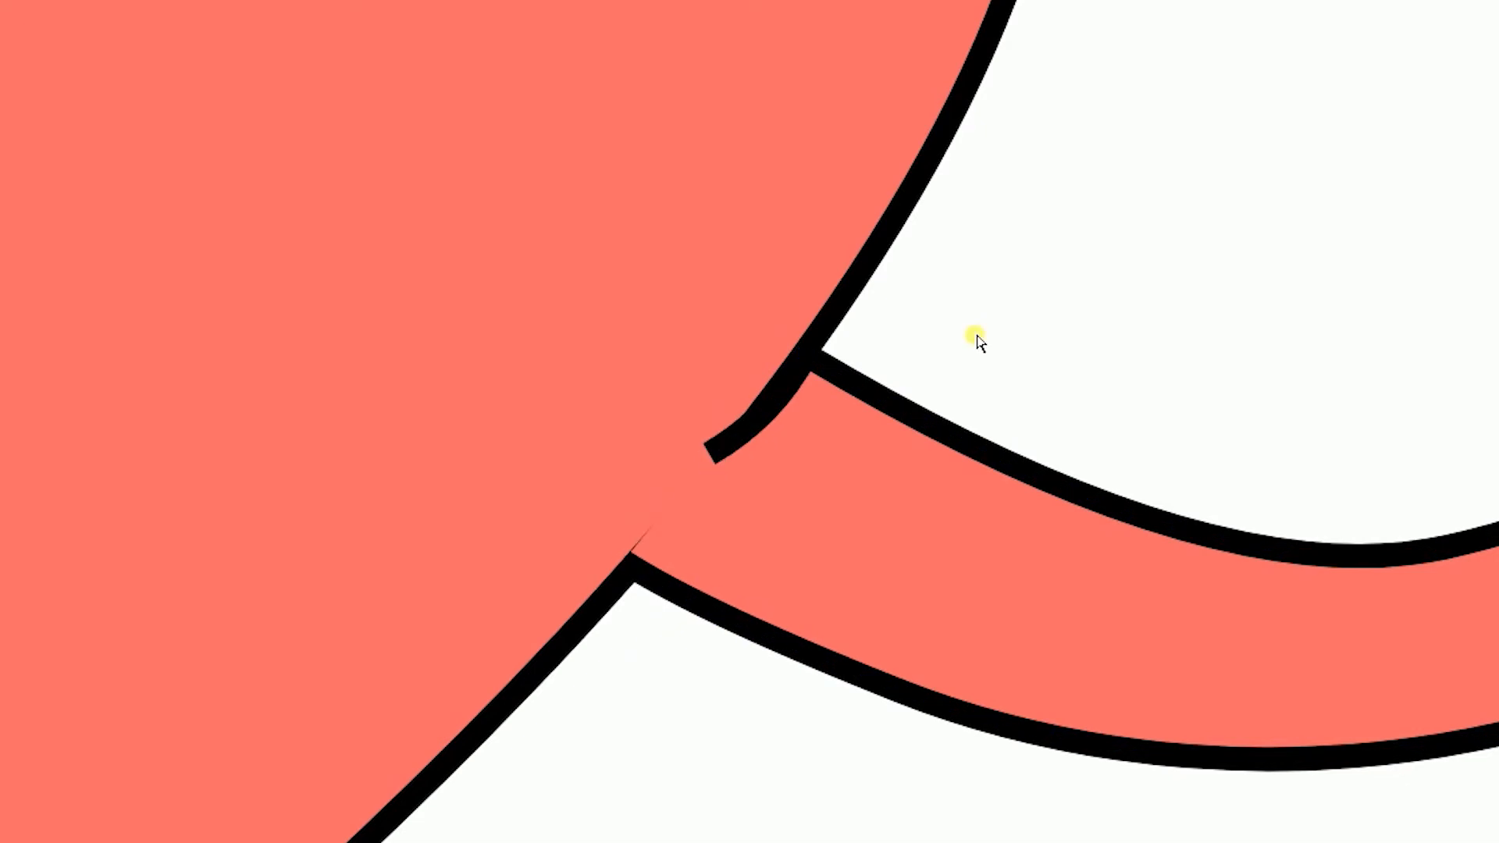
left_click(633, 572)
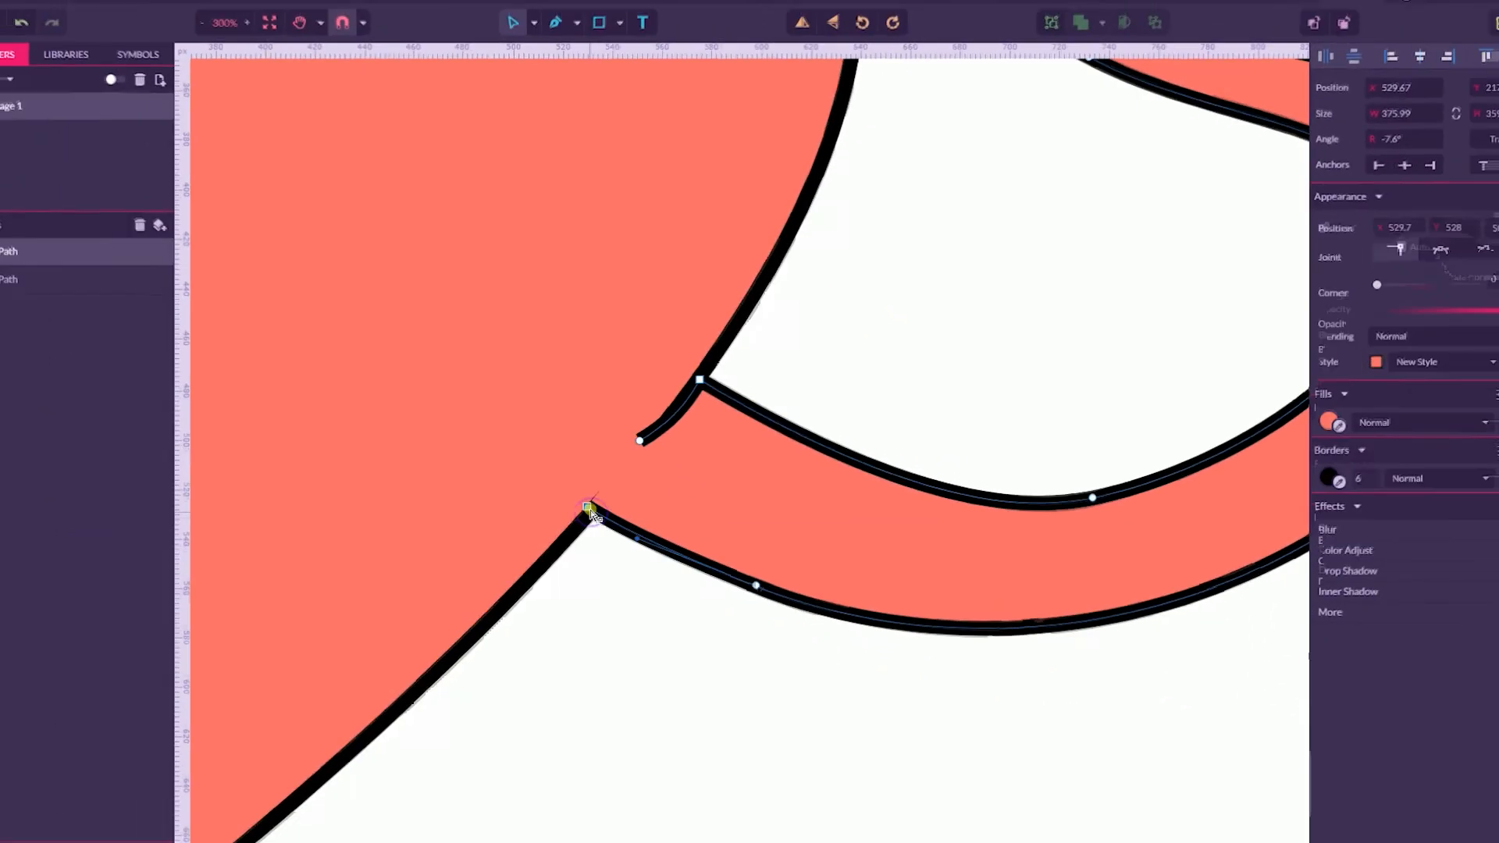
left_click(601, 589)
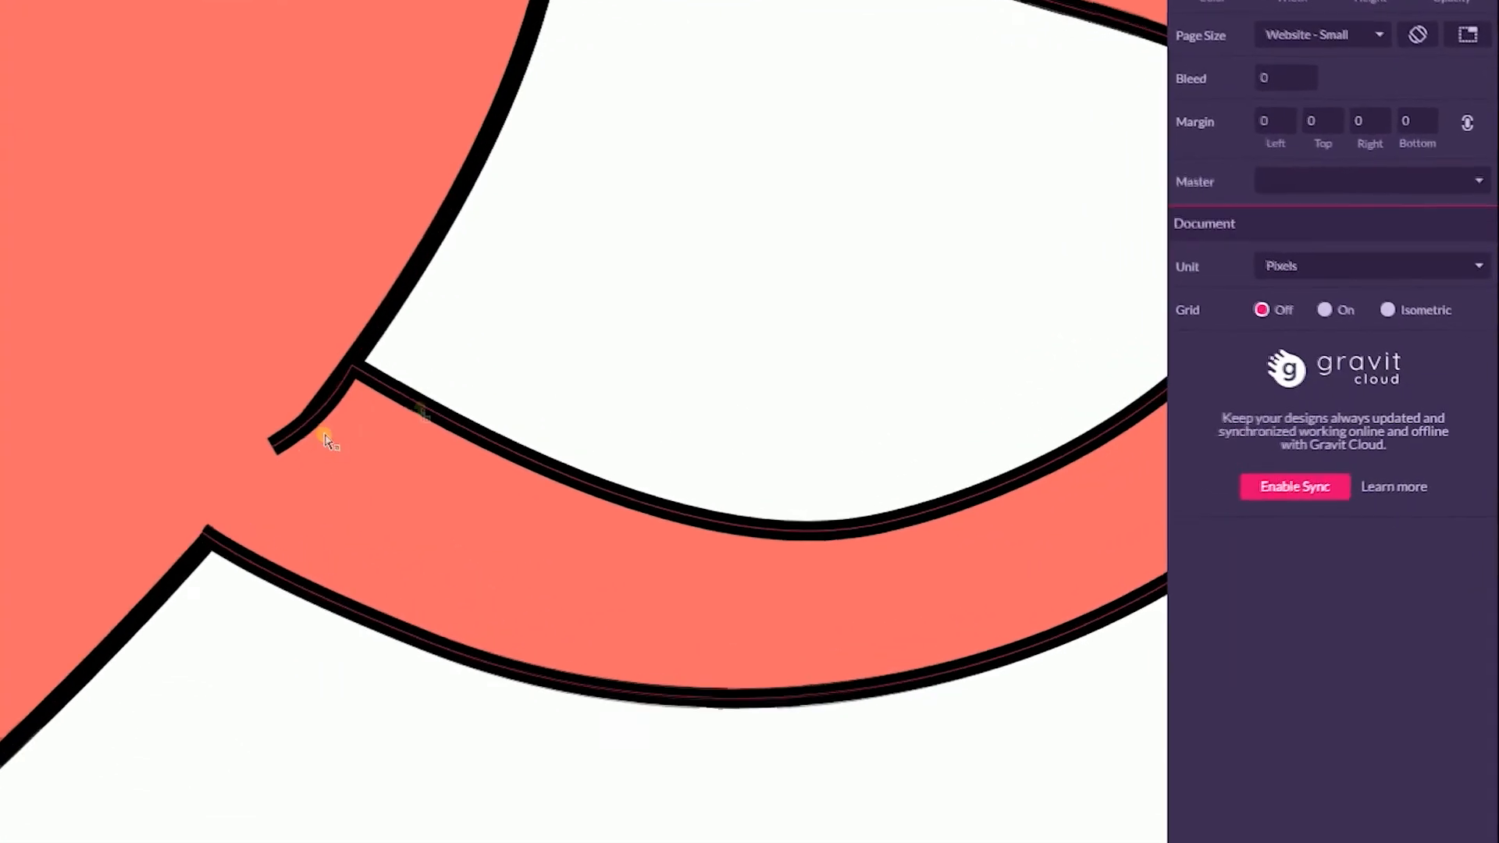
- Set the border position of both the heart and the arm to inside the path
left_click(2, 378)
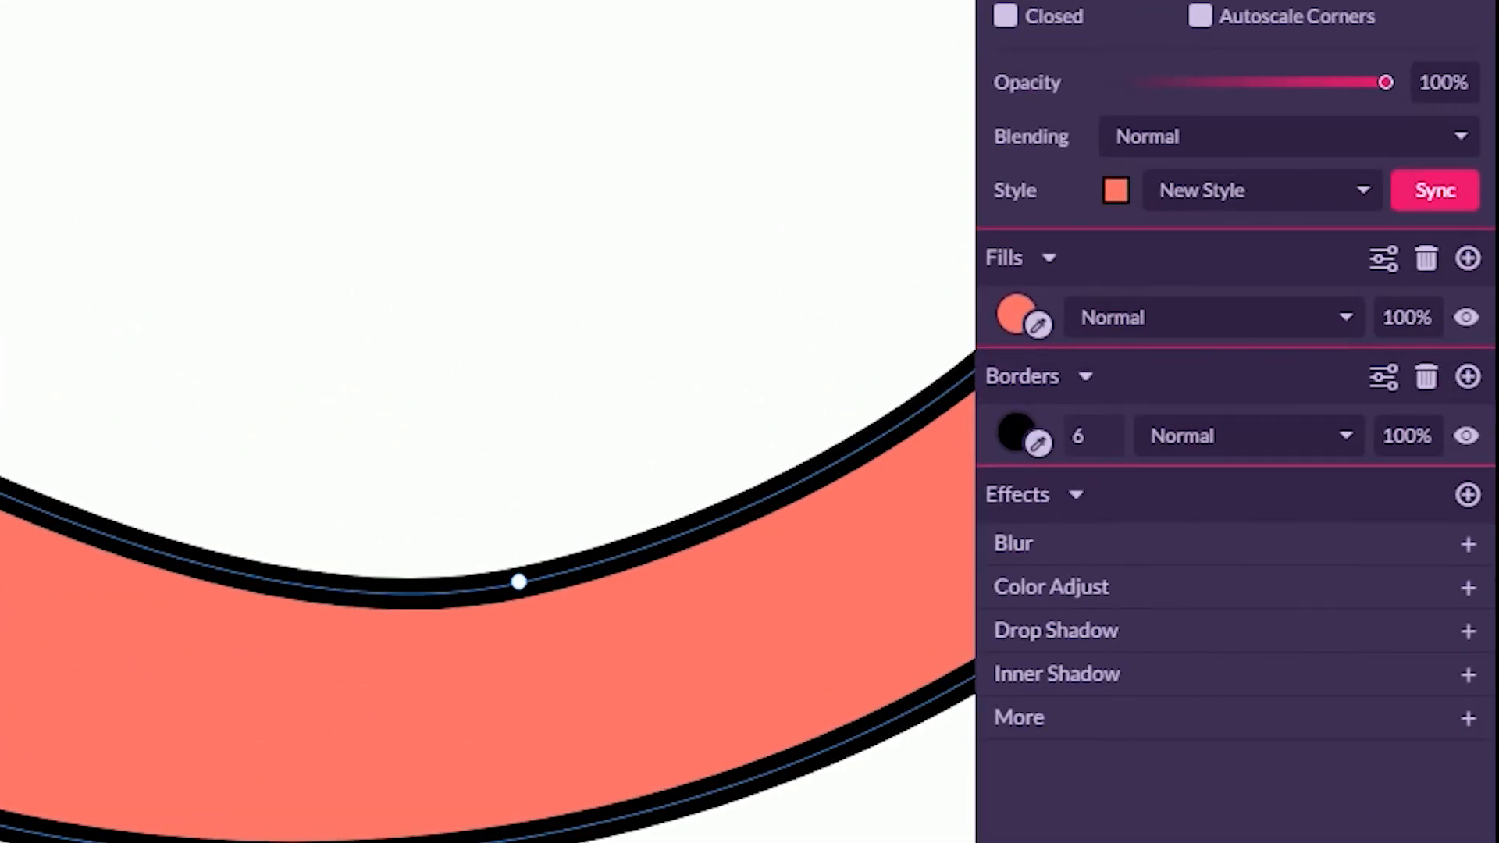
left_click(1374, 386)
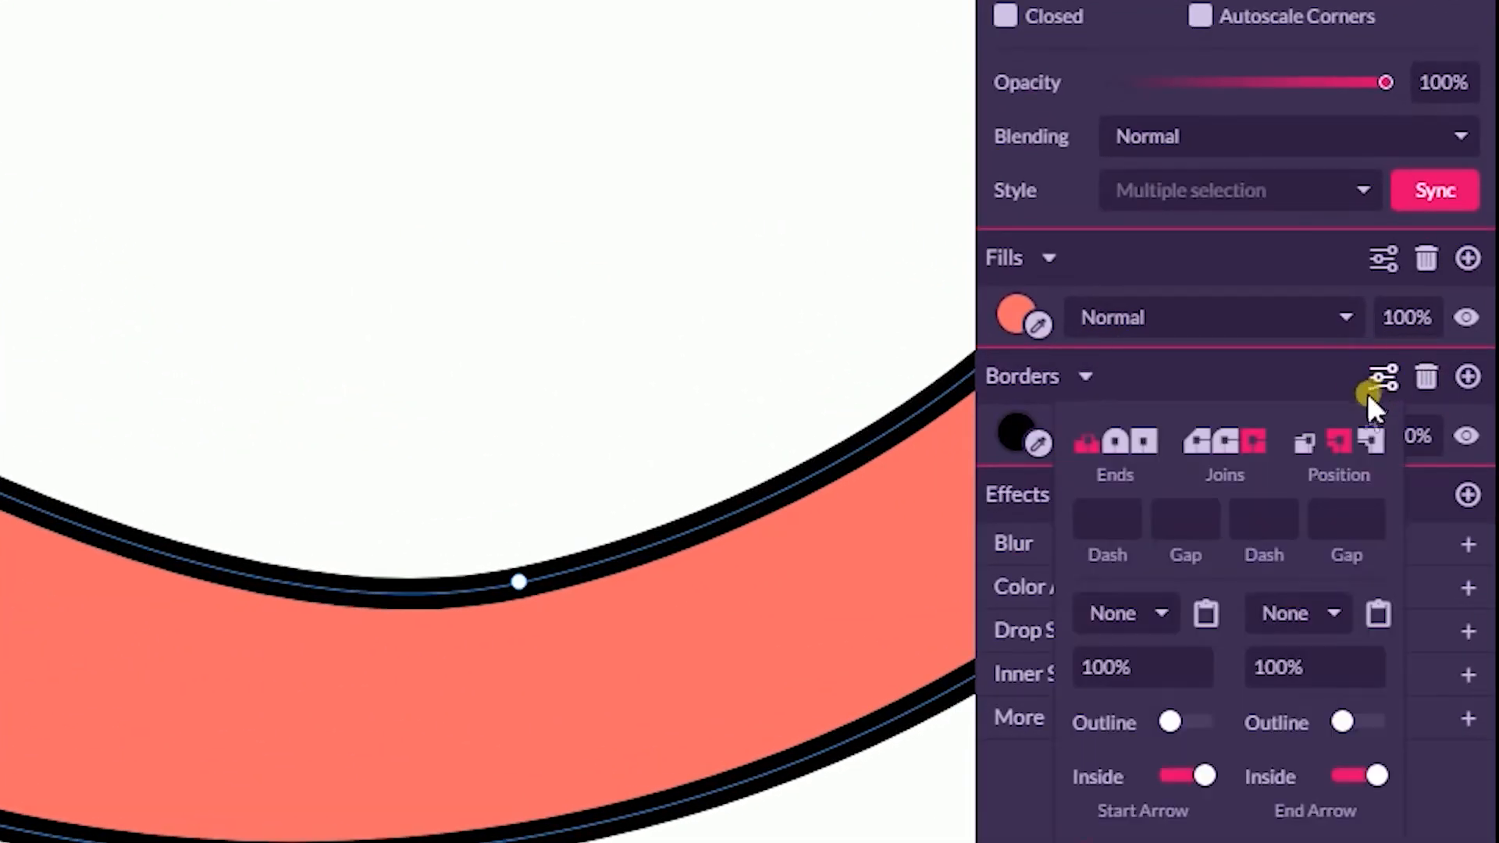
left_click(1301, 445)
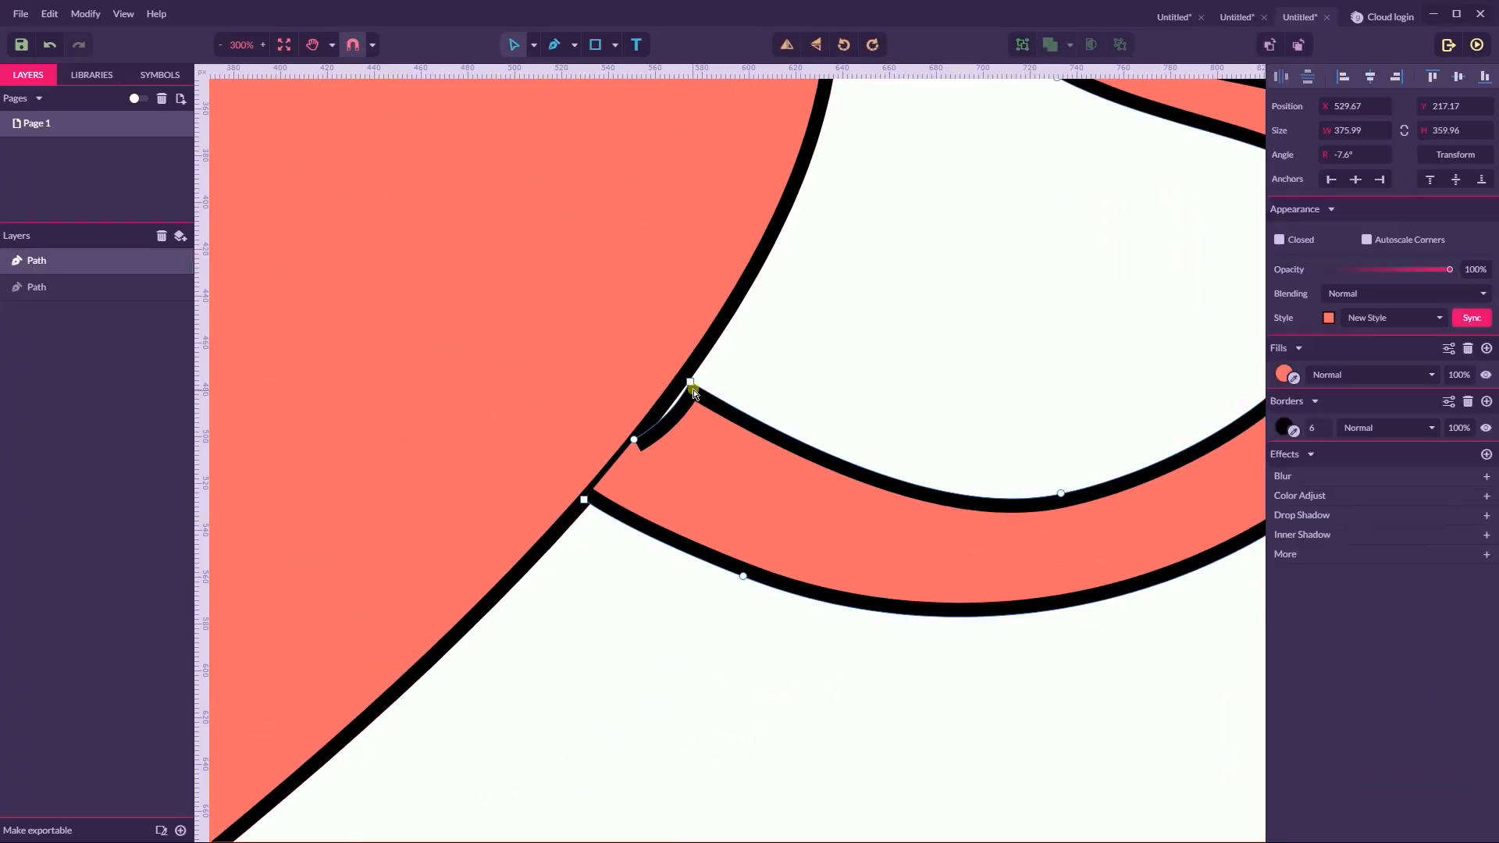
- Realign the arm's shoulder nodes with the heart's outline, placing the upper corner near X 573, Y 471.3 and the lower end near X 526.7, Y 527
left_click_drag(693, 388, 687, 373)
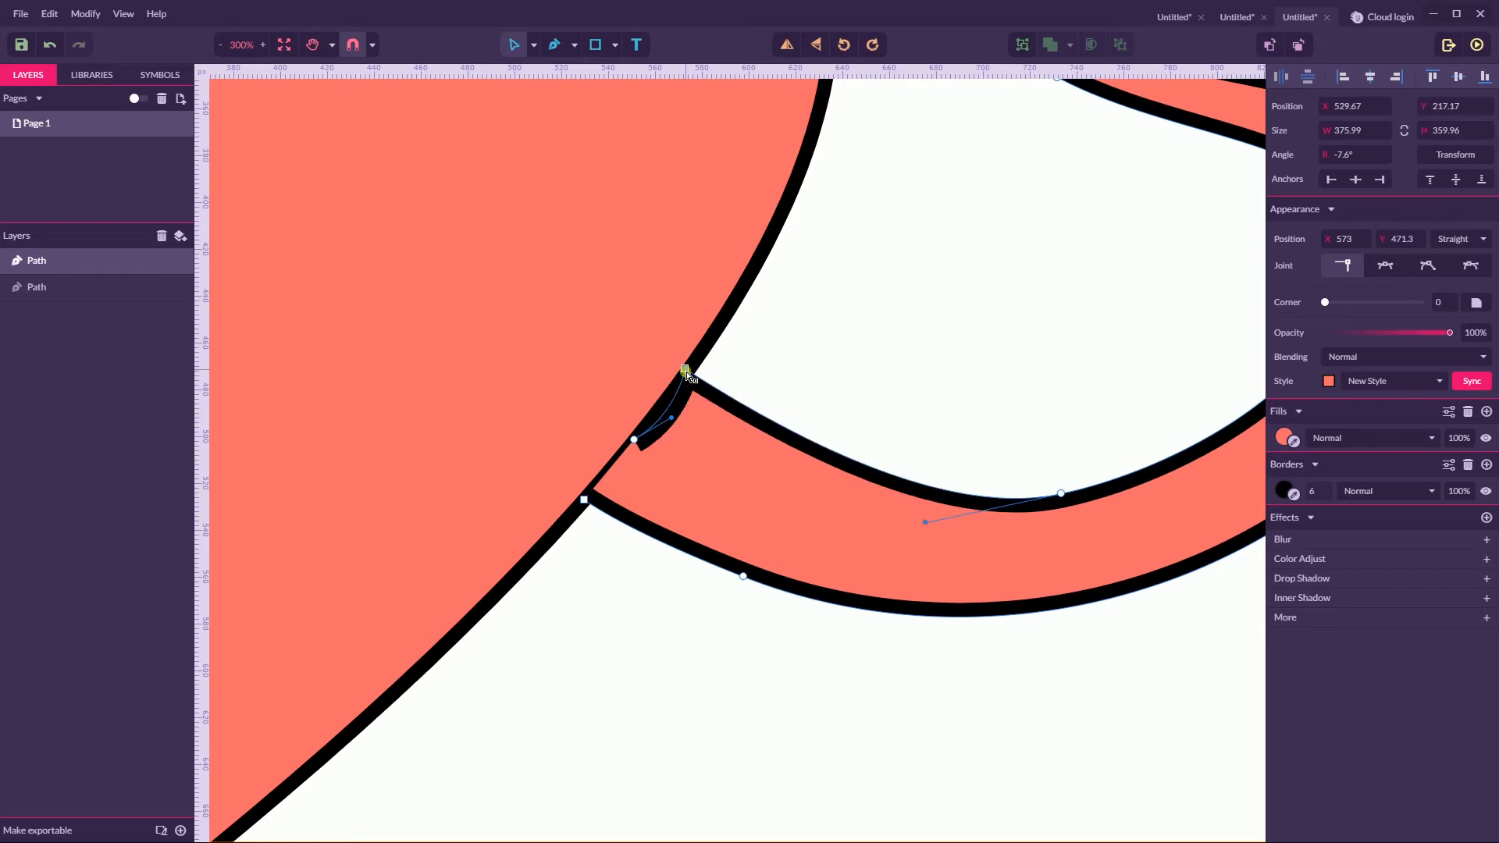
left_click_drag(635, 440, 663, 404)
left_click_drag(586, 504, 578, 501)
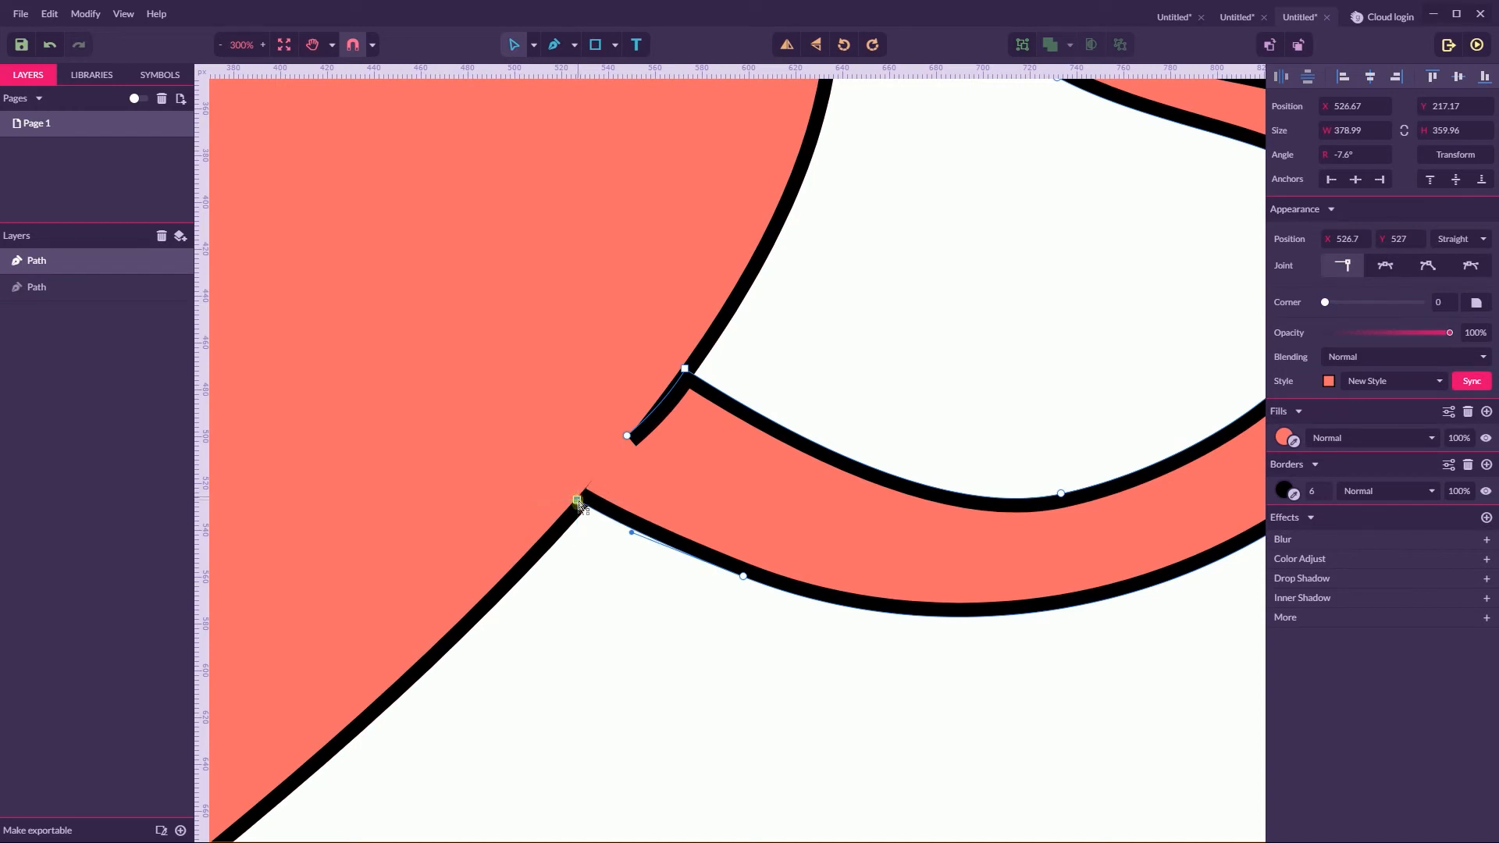
left_click(617, 547)
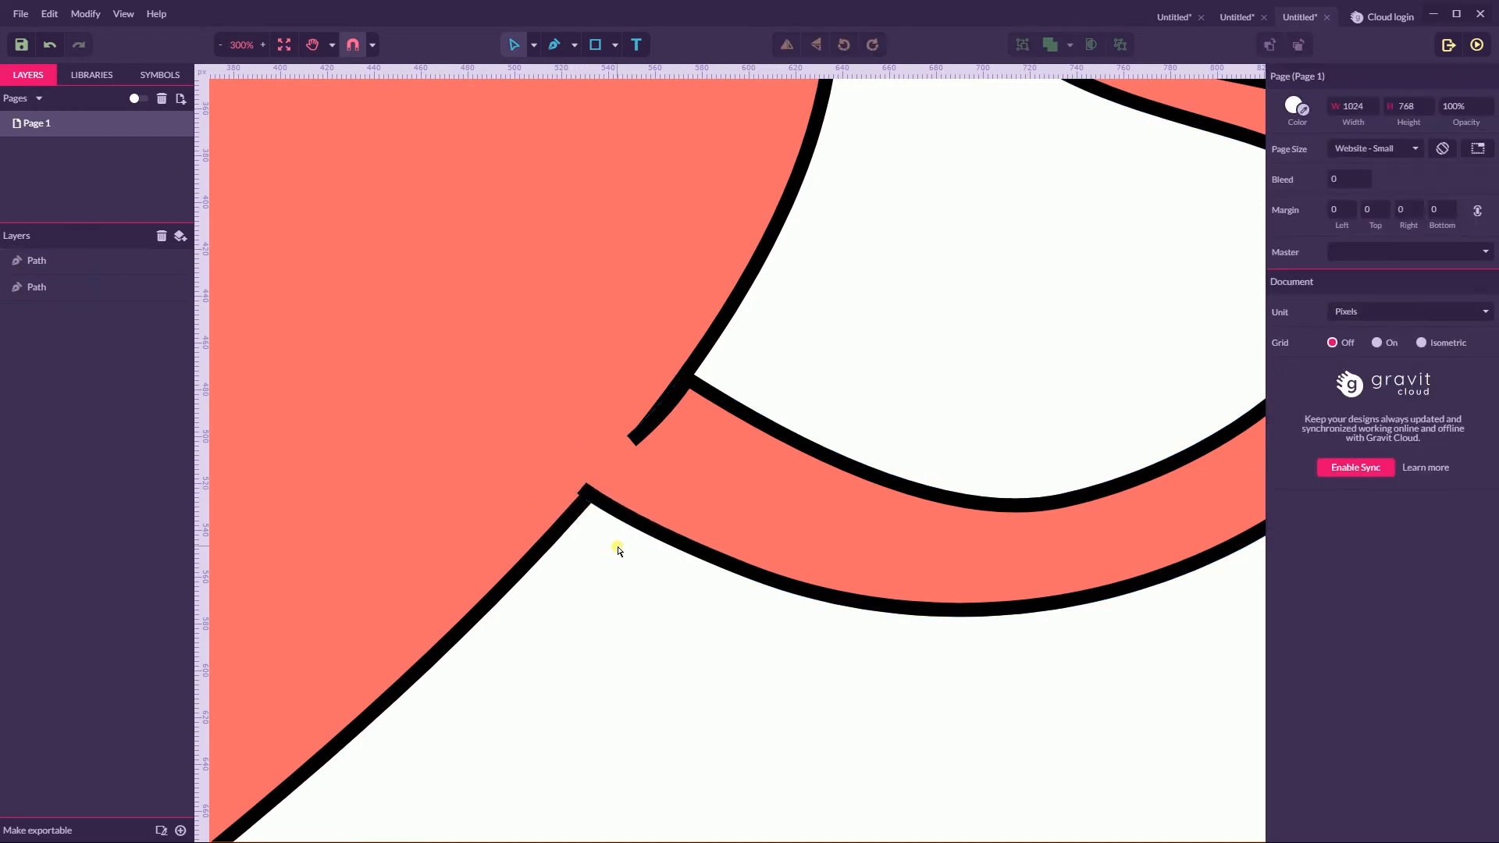
- View the whole page and select the heart and the arm together with the Pointer tool
scroll(617, 548, "down", 8)
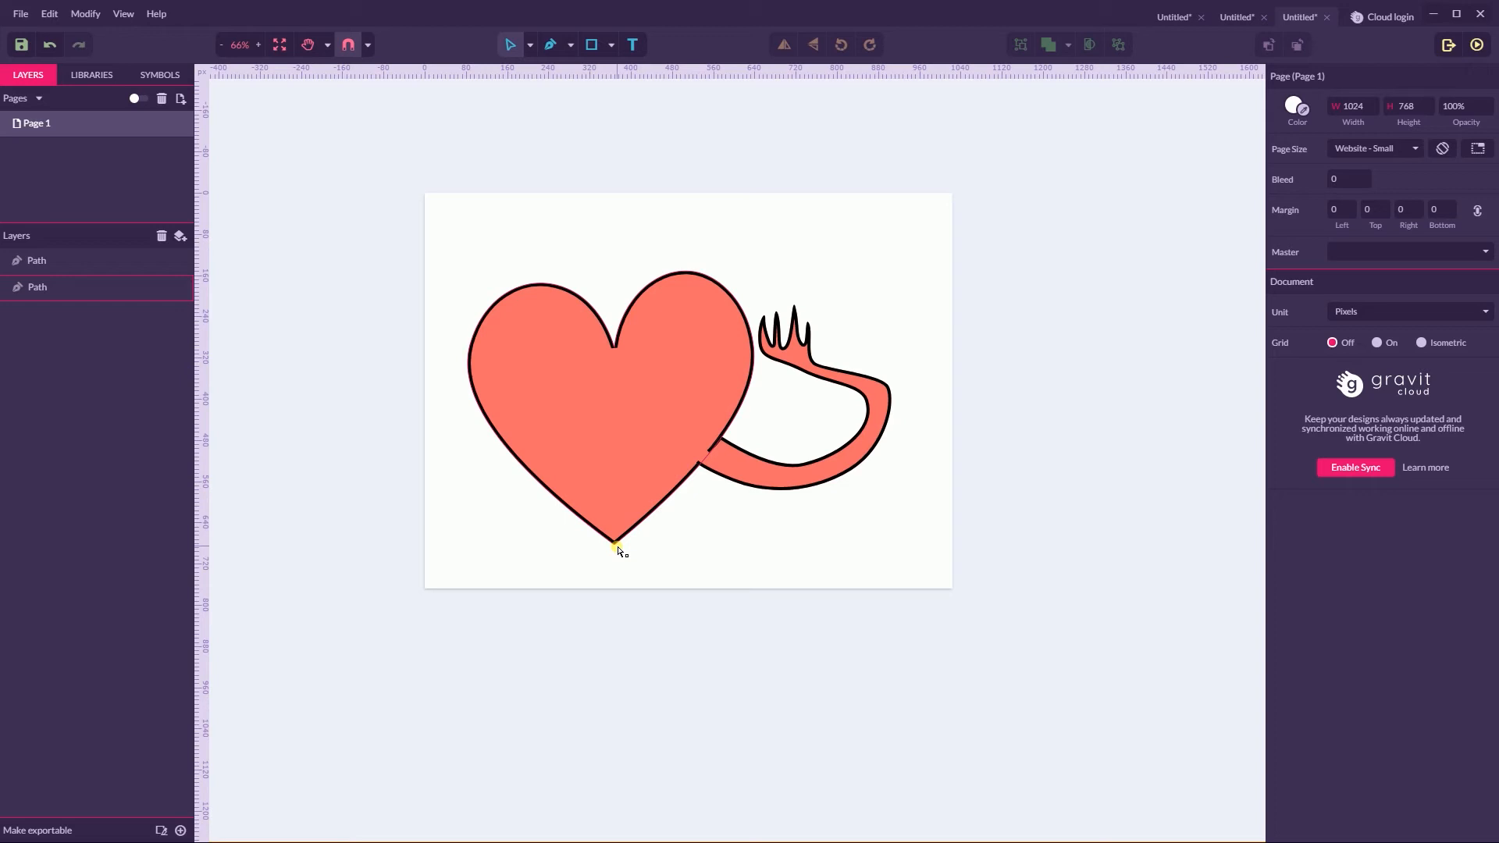
left_click(617, 551)
left_click(529, 44)
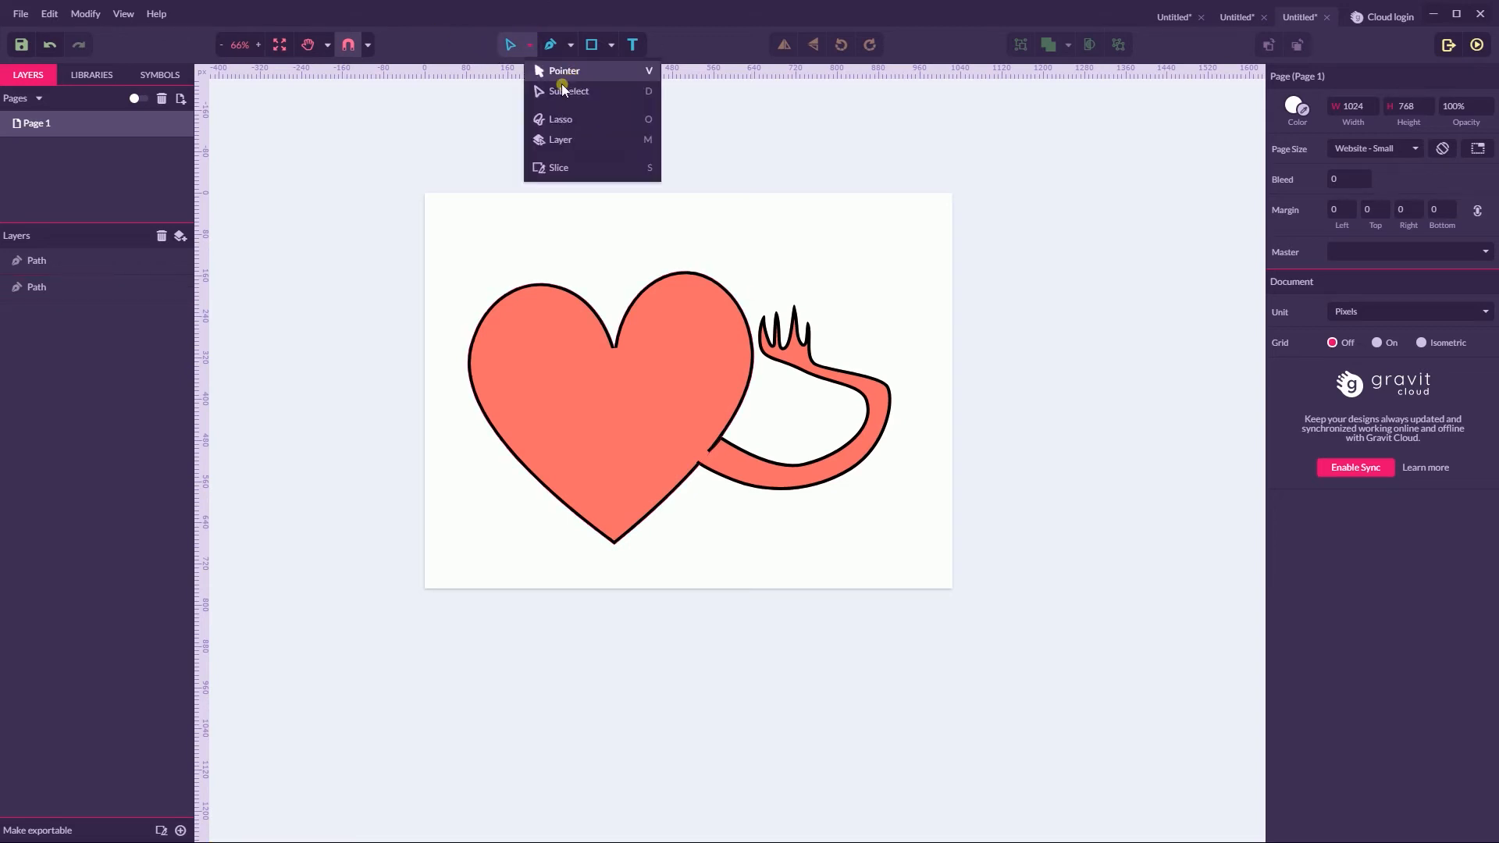
left_click(564, 71)
left_click(679, 328)
left_click(796, 360)
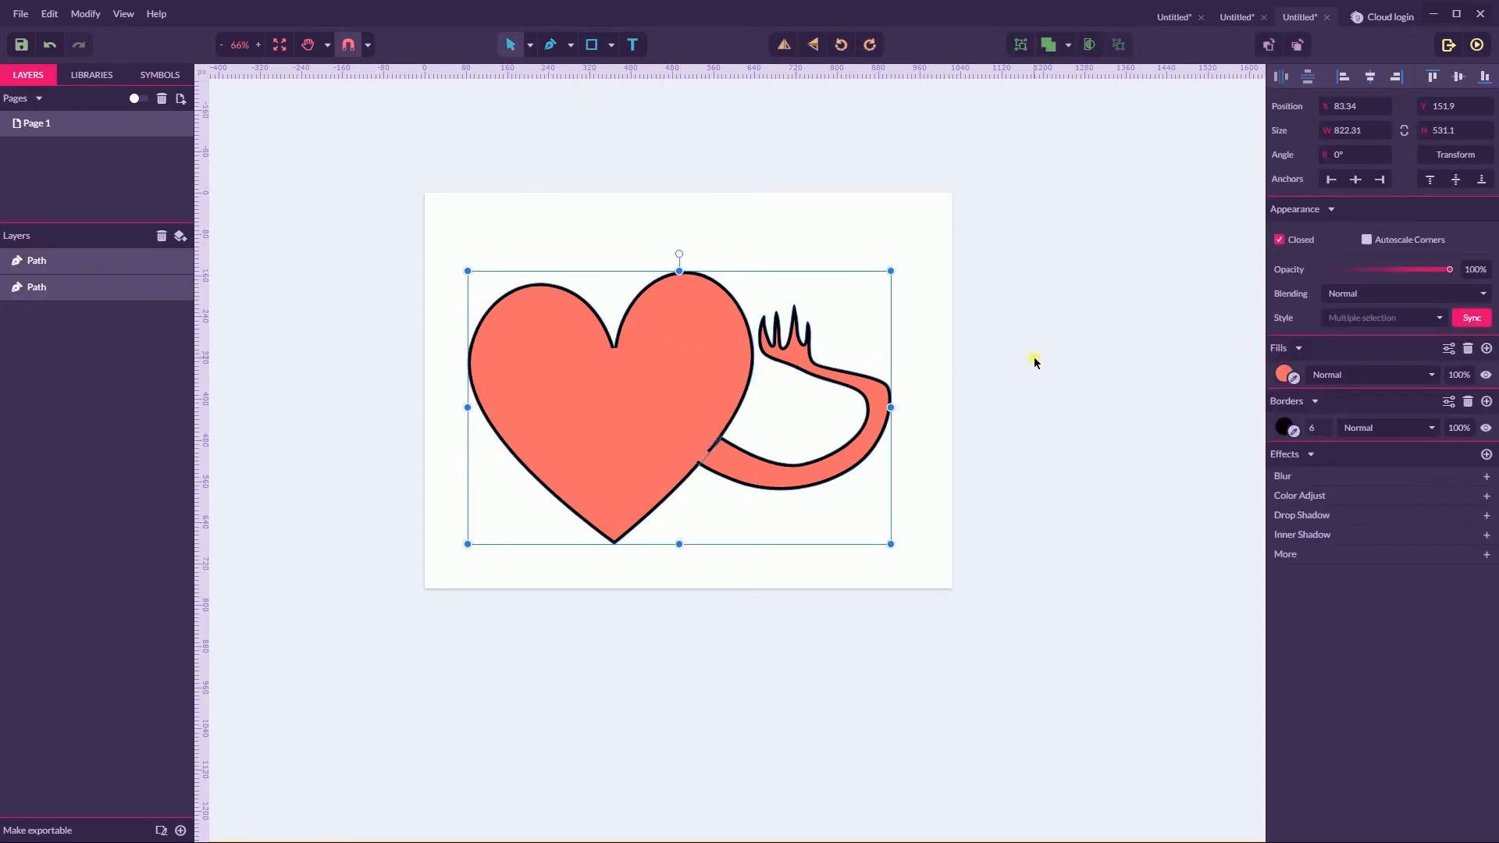
- Undo the recent node and border edits back to the stage where the arm is a closed path
key("ctrl+z")
key("ctrl+z")
key("ctrl+z")
key("ctrl+z")
key("ctrl+z")
key("ctrl+z")
key("ctrl+z")
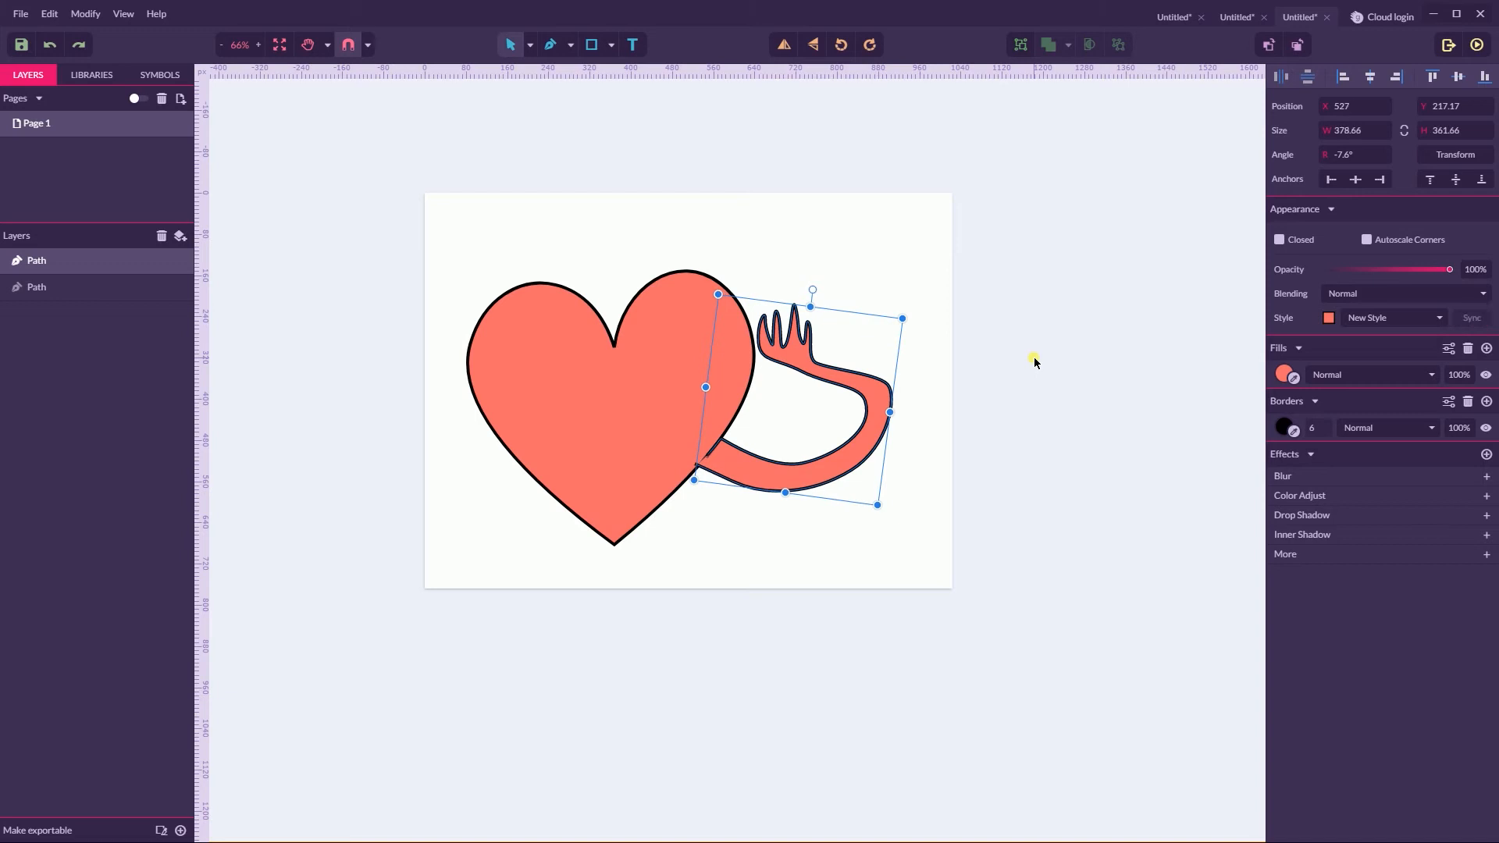
key("ctrl+shift+z")
key("ctrl+shift+z")
key("ctrl+shift+z")
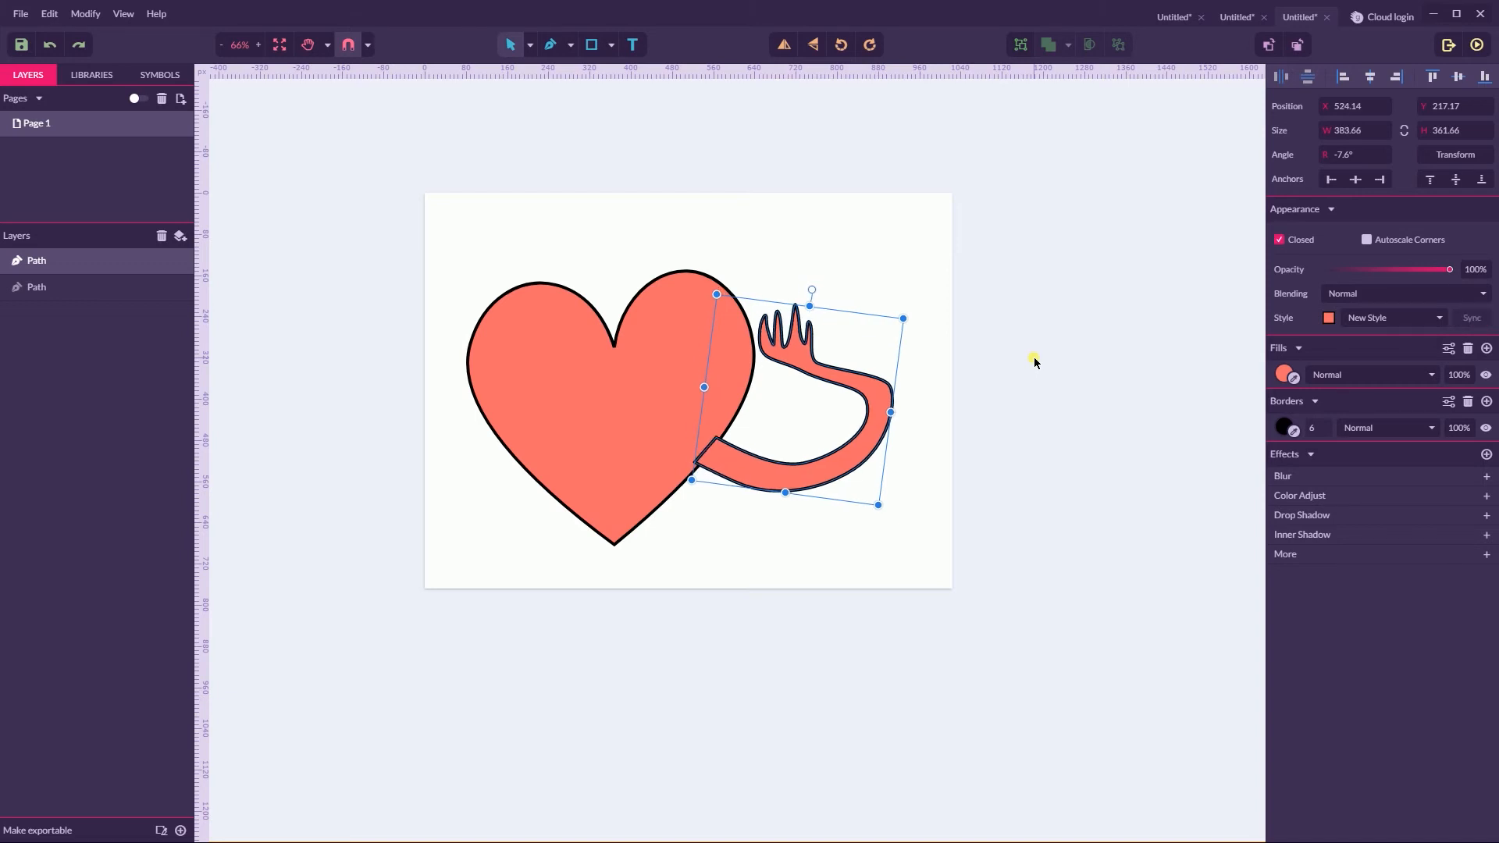
- Move the arm clear of the heart, past the upper right edge of the page
left_click(850, 375)
left_click_drag(850, 374, 816, 384)
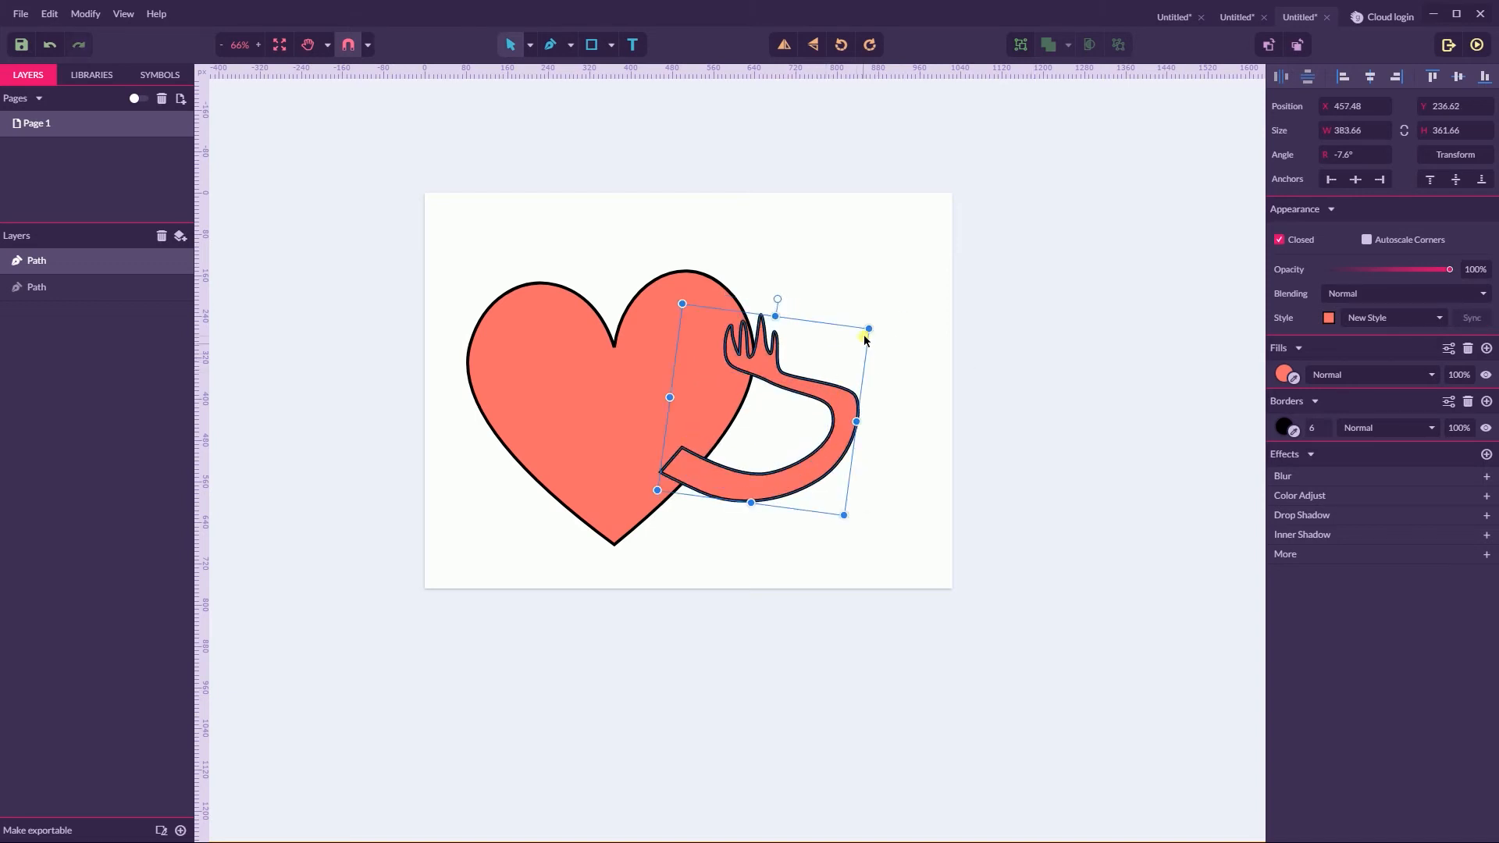
left_click(864, 339)
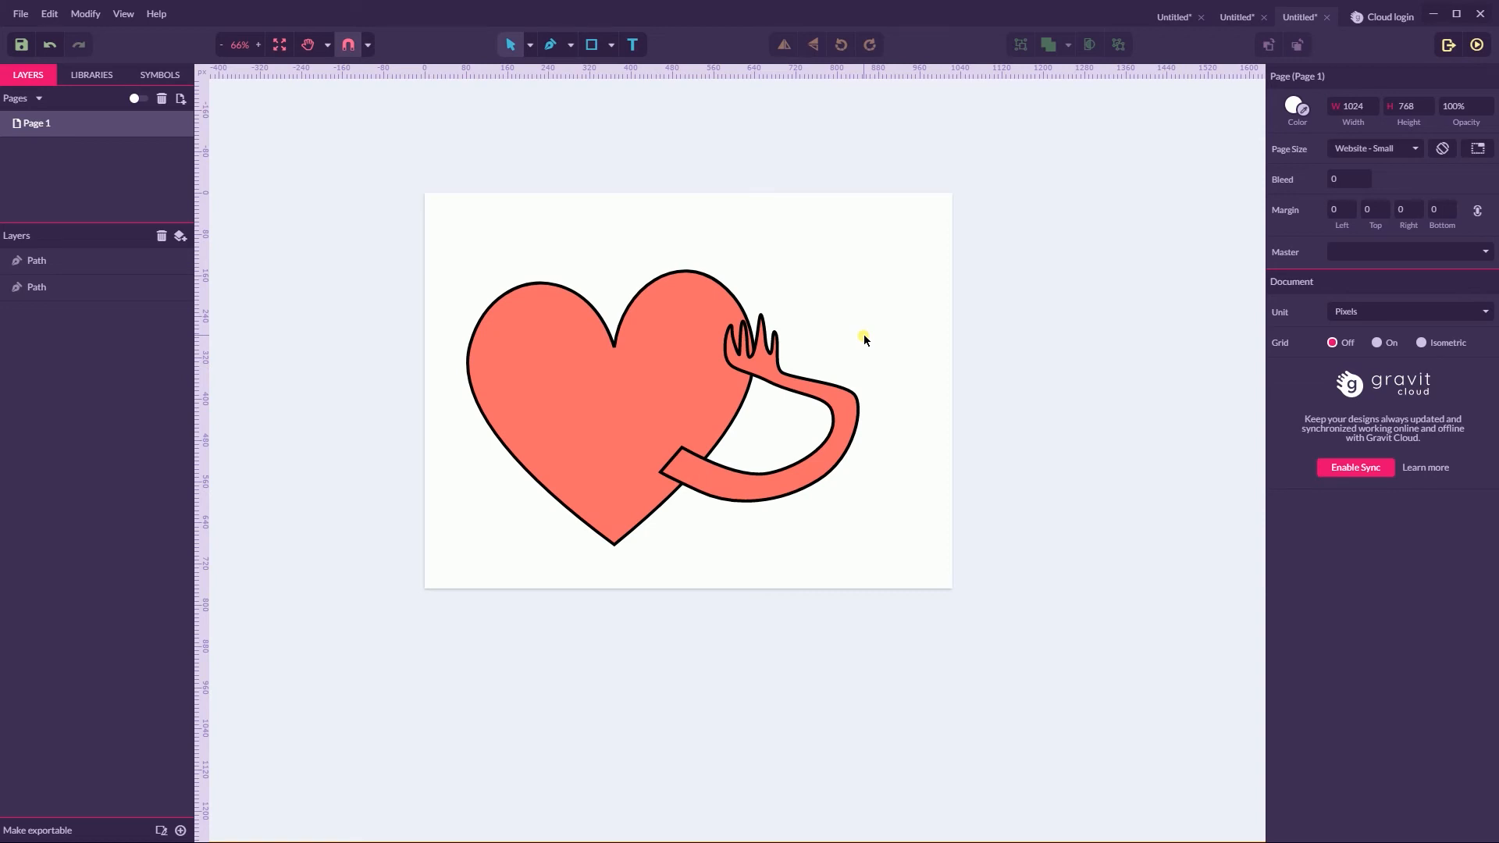
left_click(634, 398)
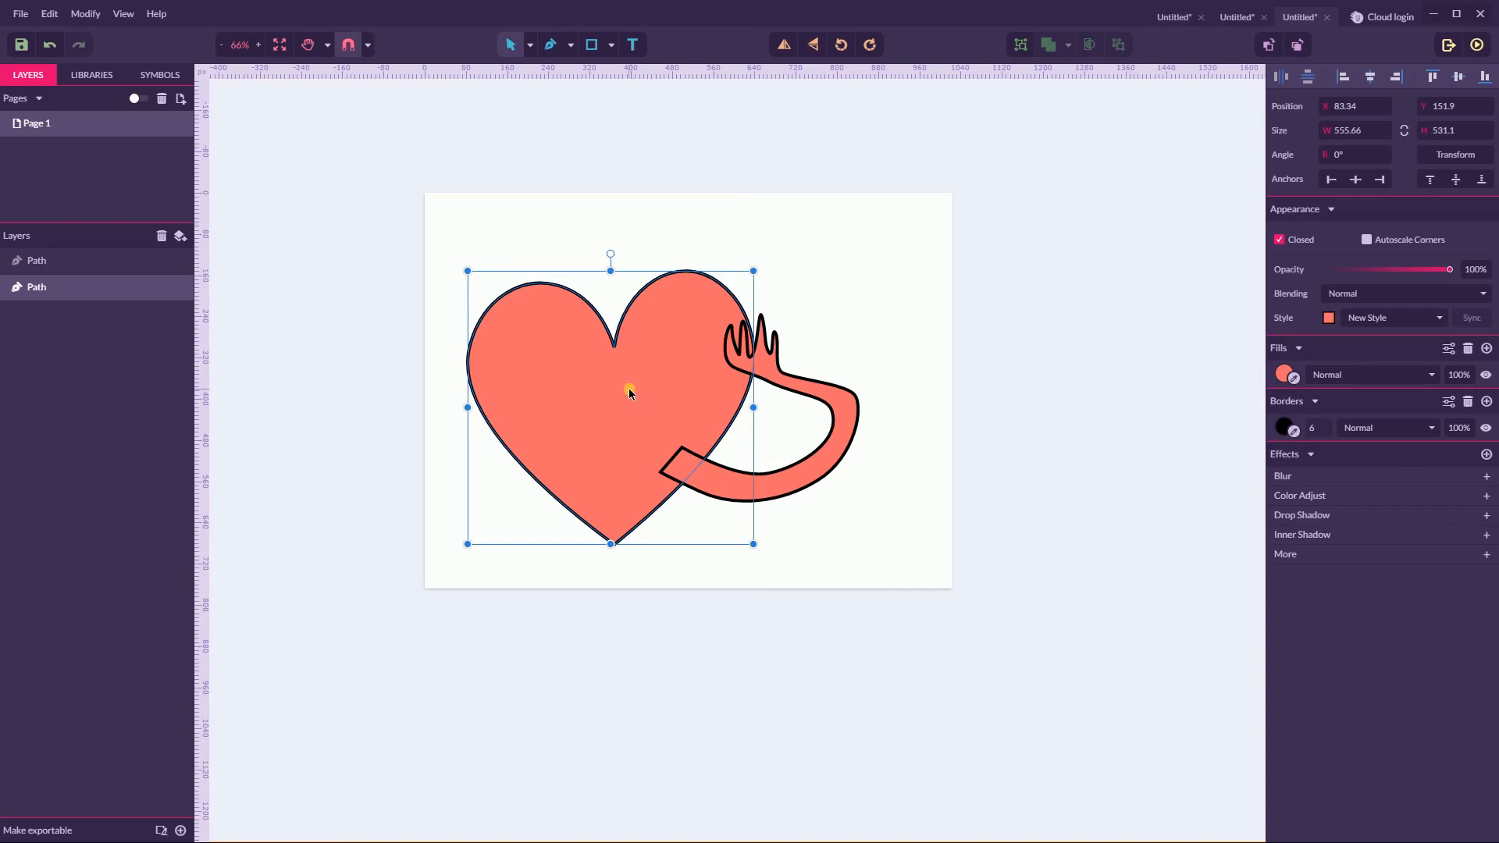
left_click(792, 373)
left_click_drag(793, 373, 984, 217)
- Duplicate the heart in place, removing the fill from the upper copy and the border from the lower one
left_click(655, 423)
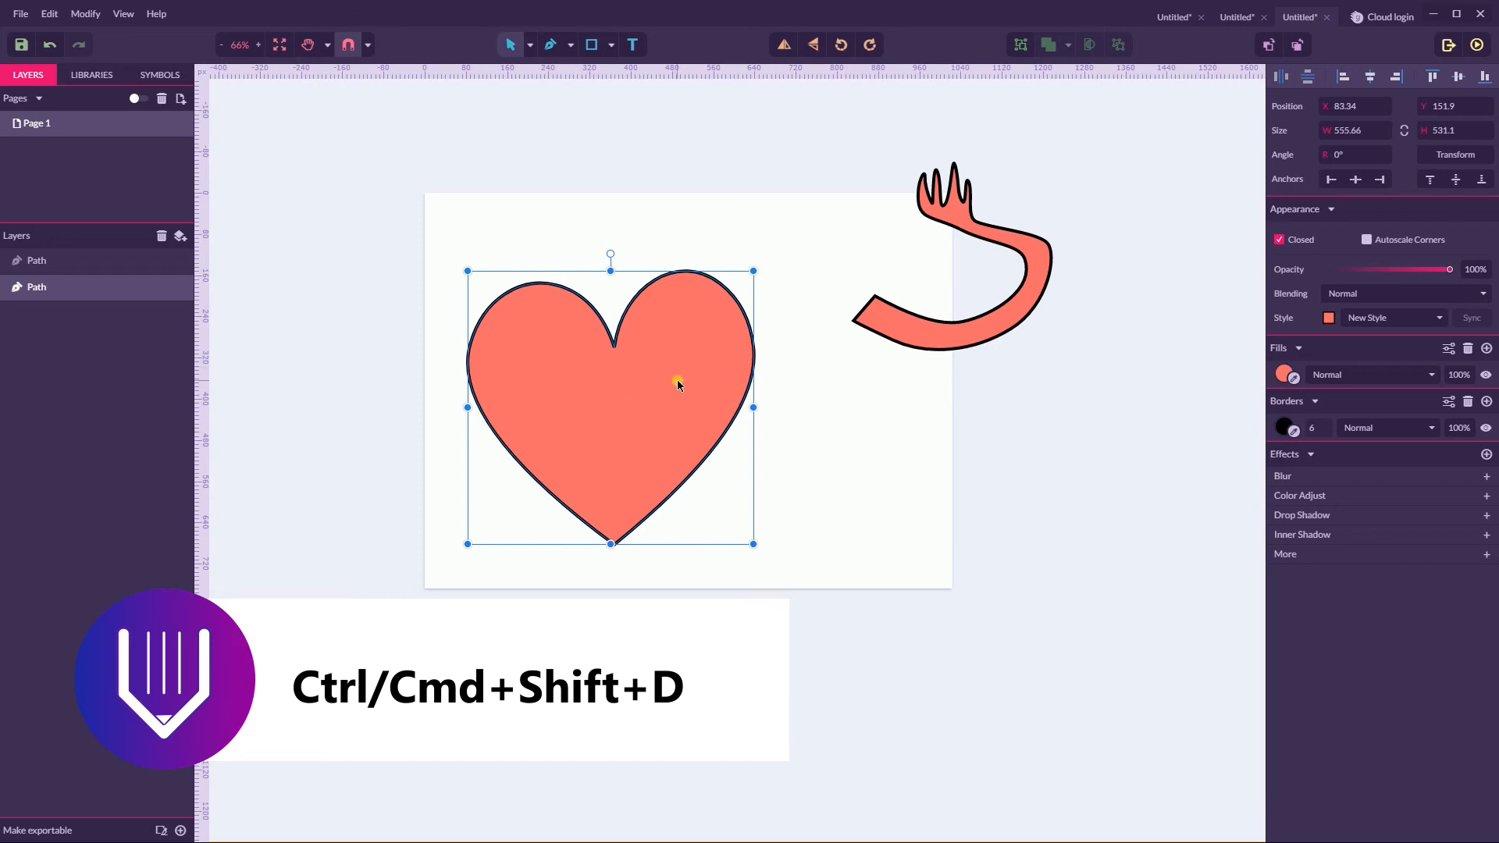
key("ctrl+shift+d")
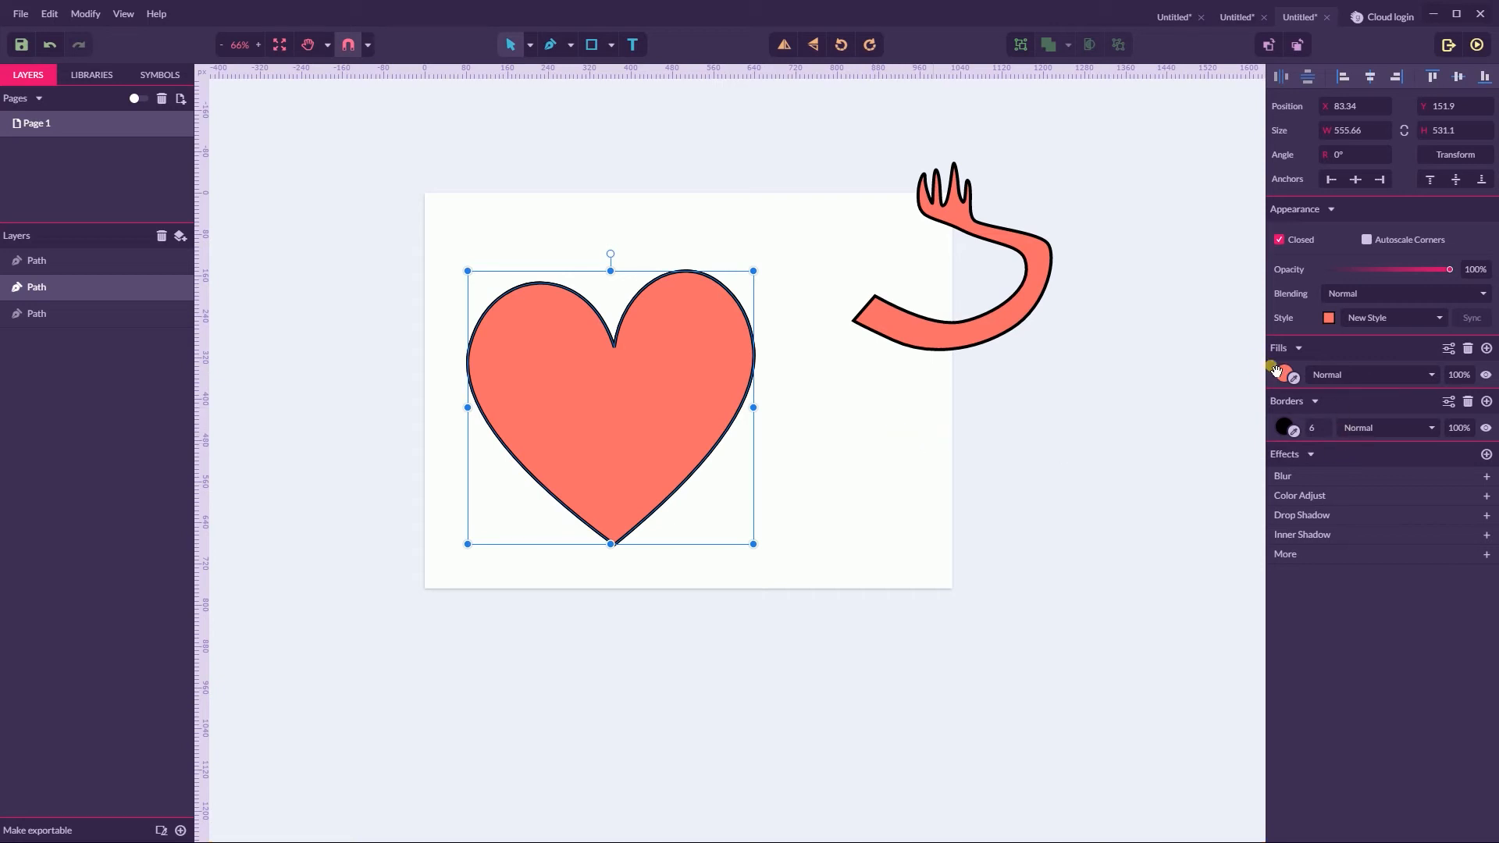
left_click(1467, 348)
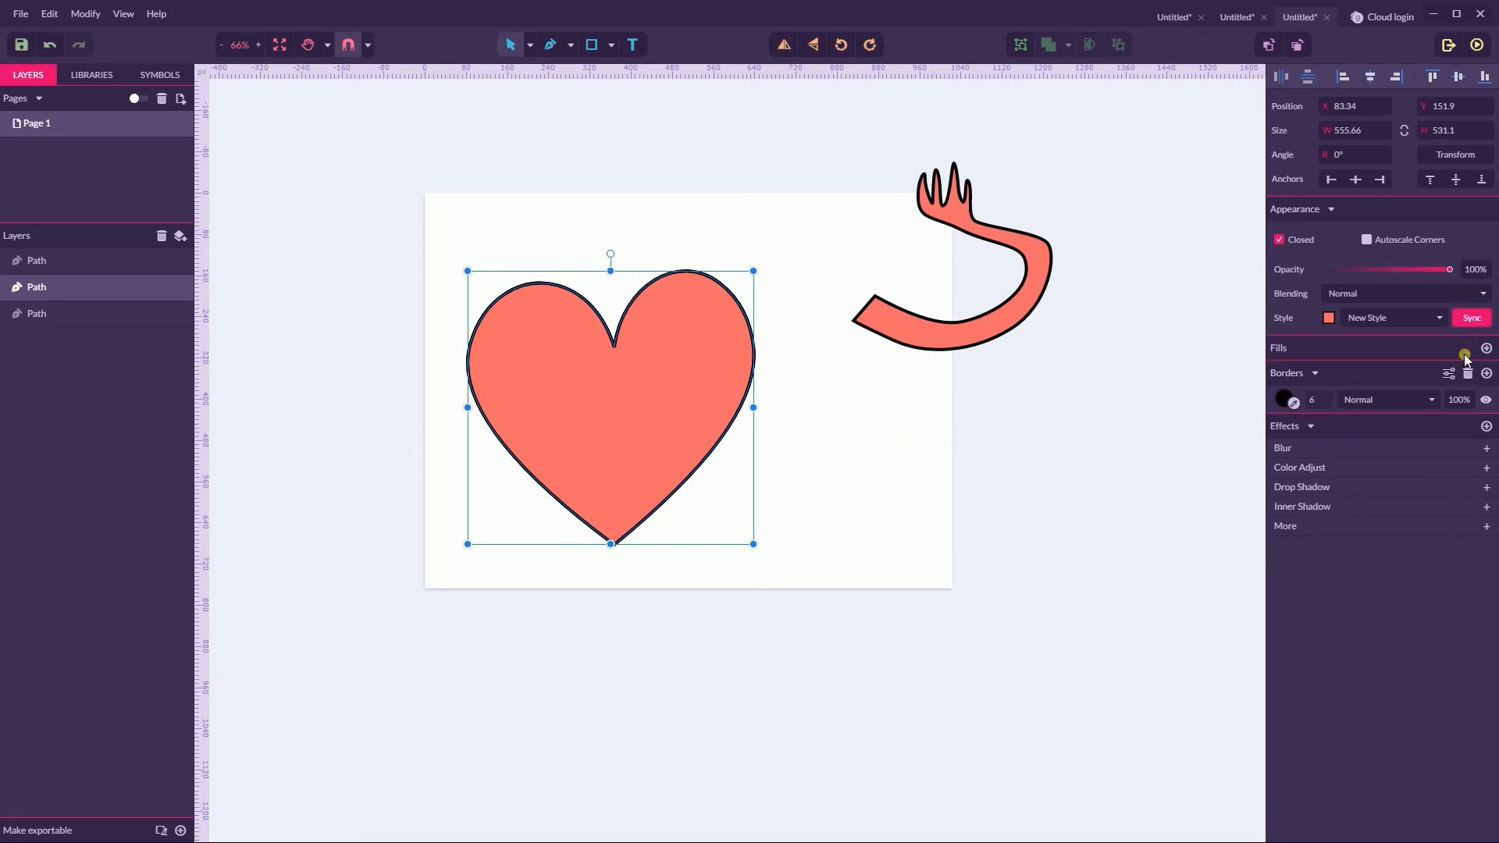
left_click(63, 315)
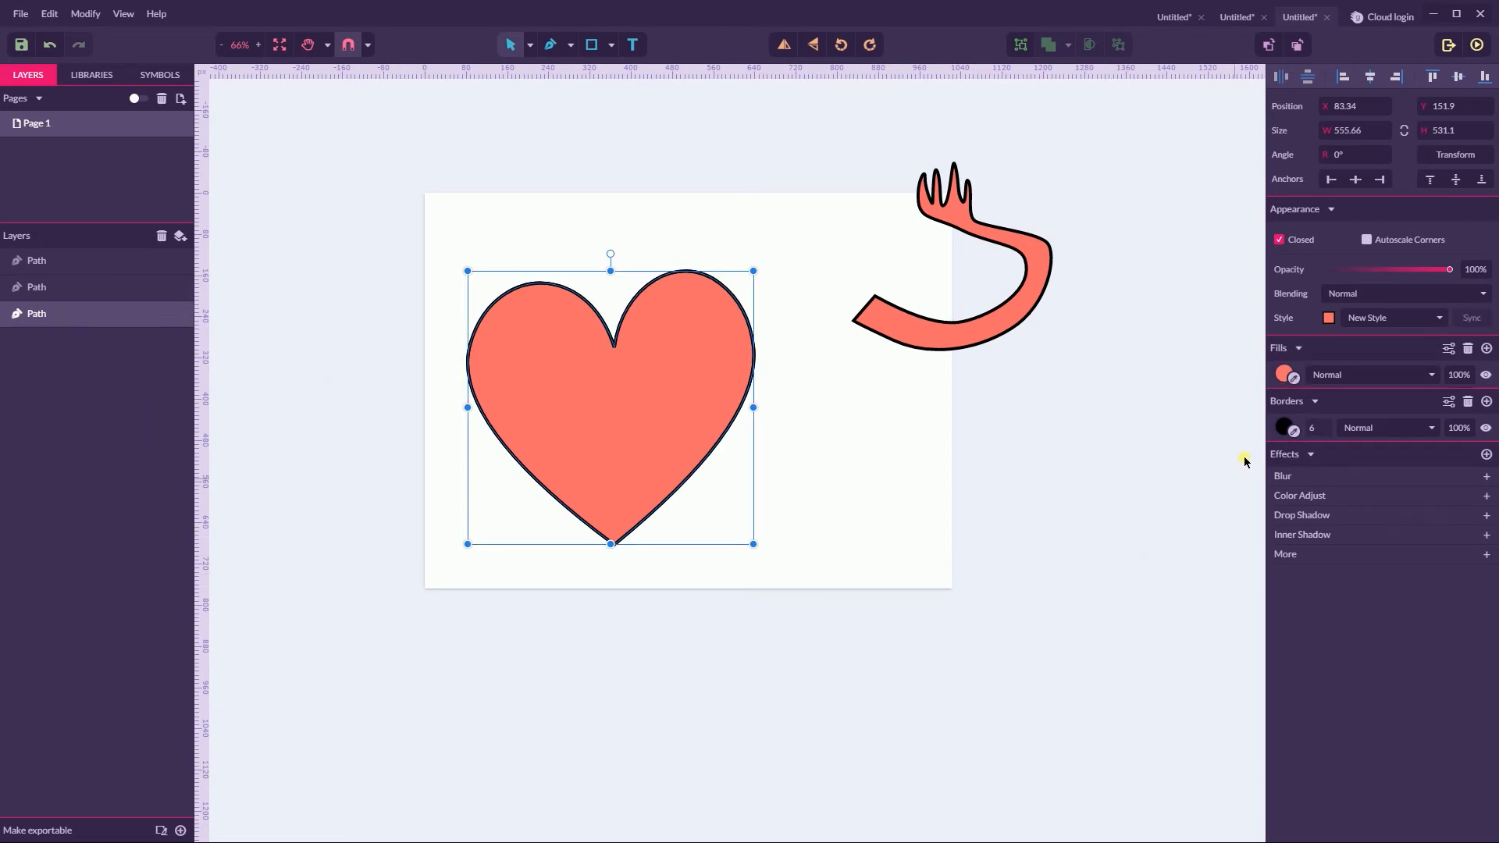
left_click(1467, 401)
left_click_drag(707, 463, 462, 459)
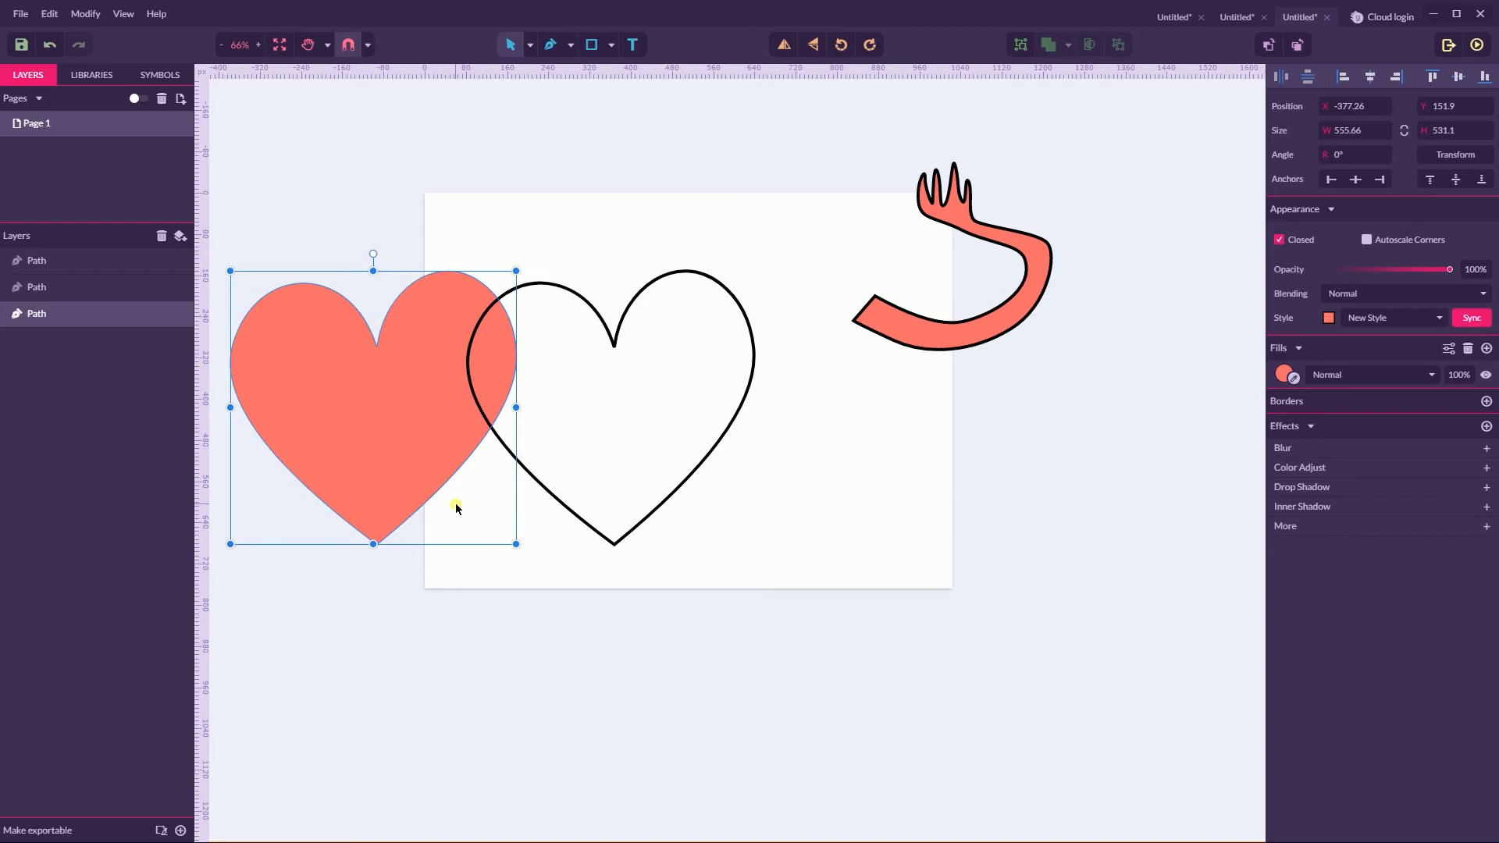
key("ctrl+z")
left_click(859, 467)
- Duplicate the arm in place, removing the fill from the upper copy and the border from the lower one
mouse_move(905, 332)
left_mouse_down()
mouse_move(736, 442)
mouse_move(894, 338)
left_mouse_up()
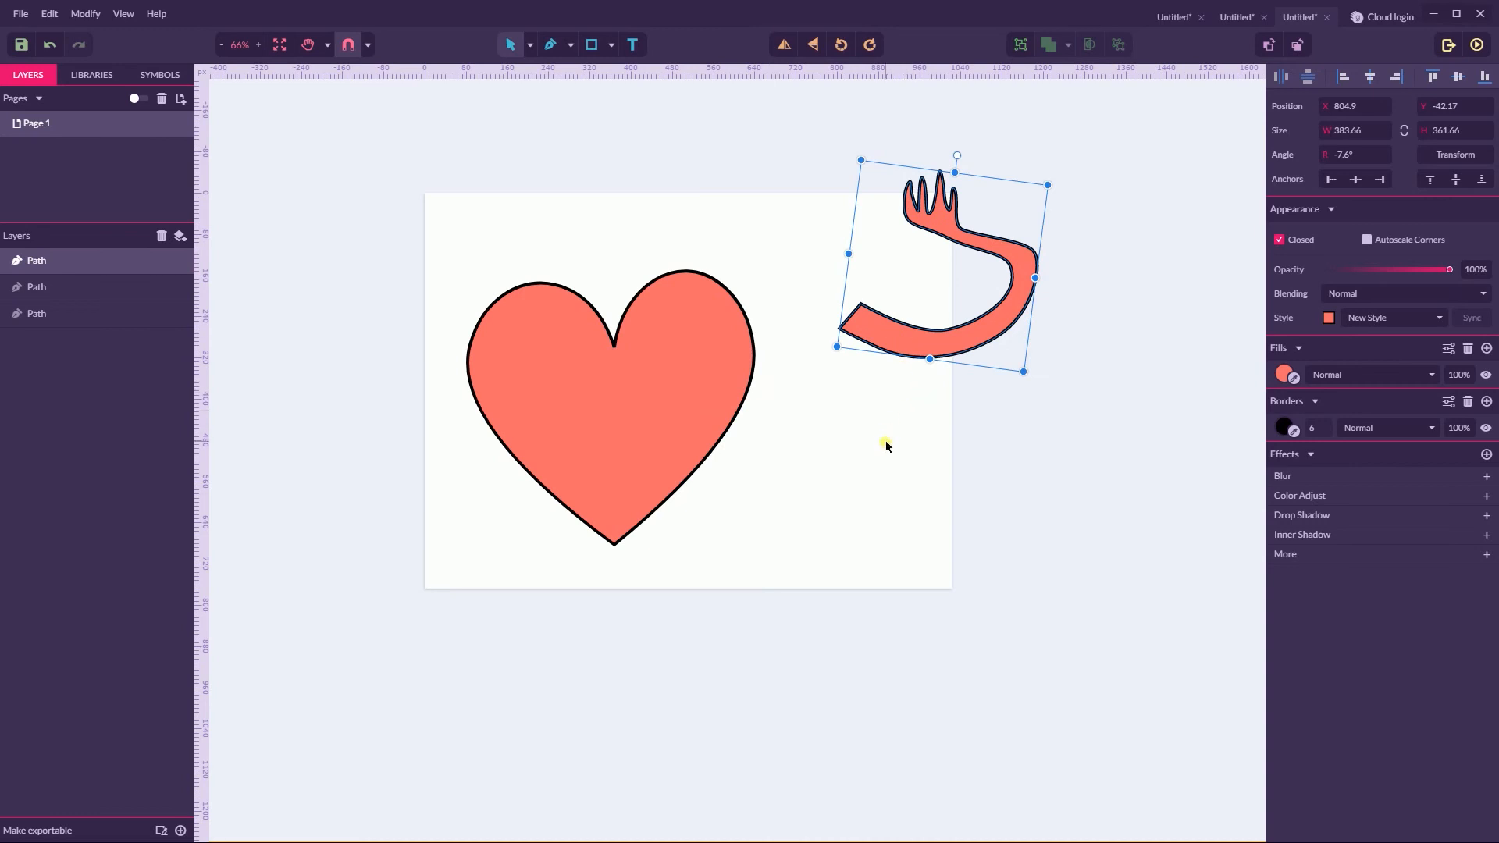
key("ctrl+d")
left_click(1272, 368)
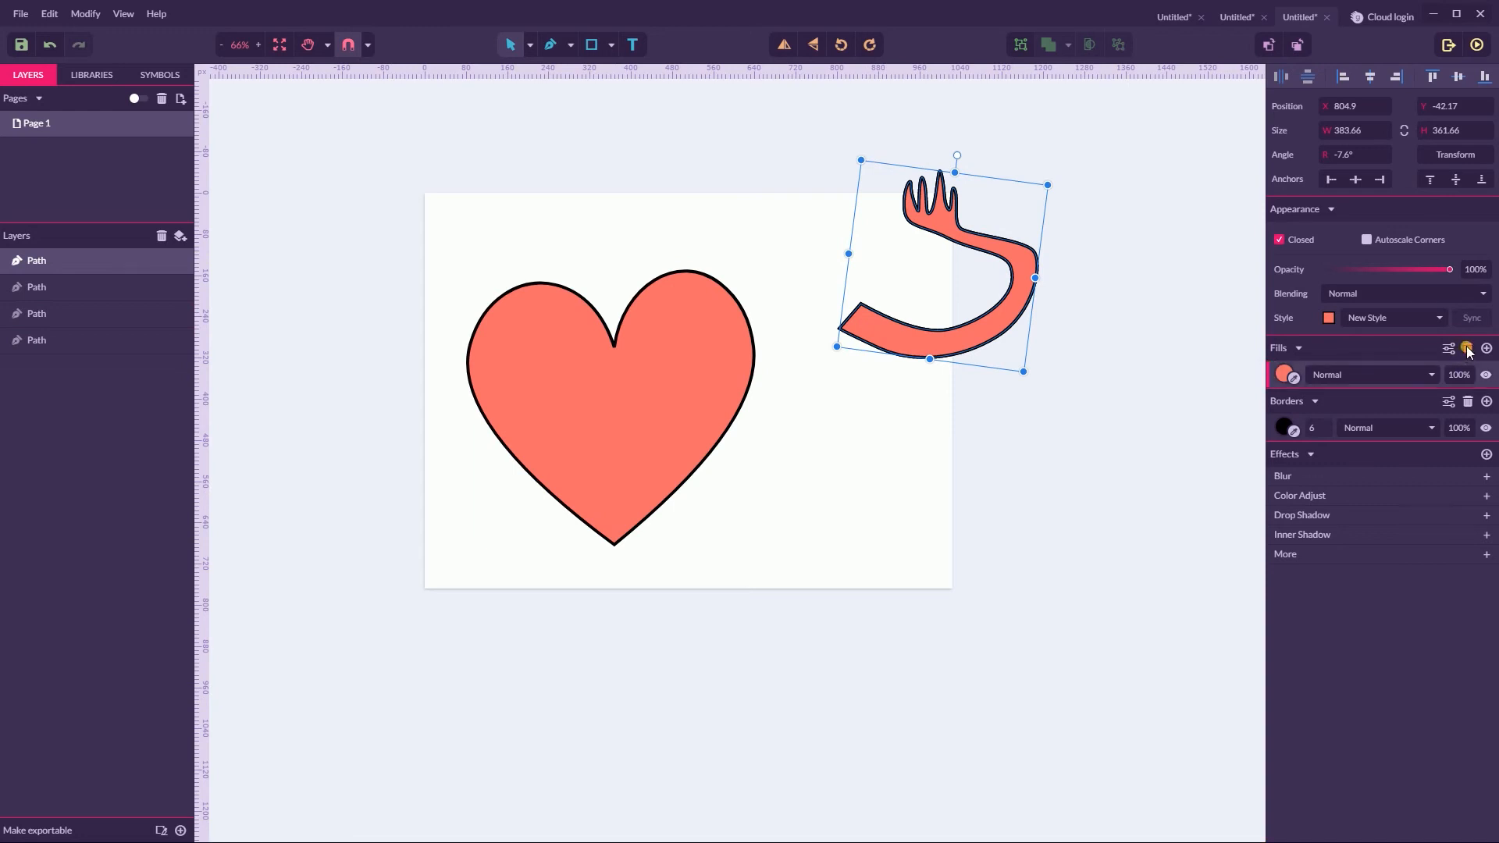
left_click(1460, 351)
left_click(78, 290)
left_click(1293, 378)
left_click(1275, 417)
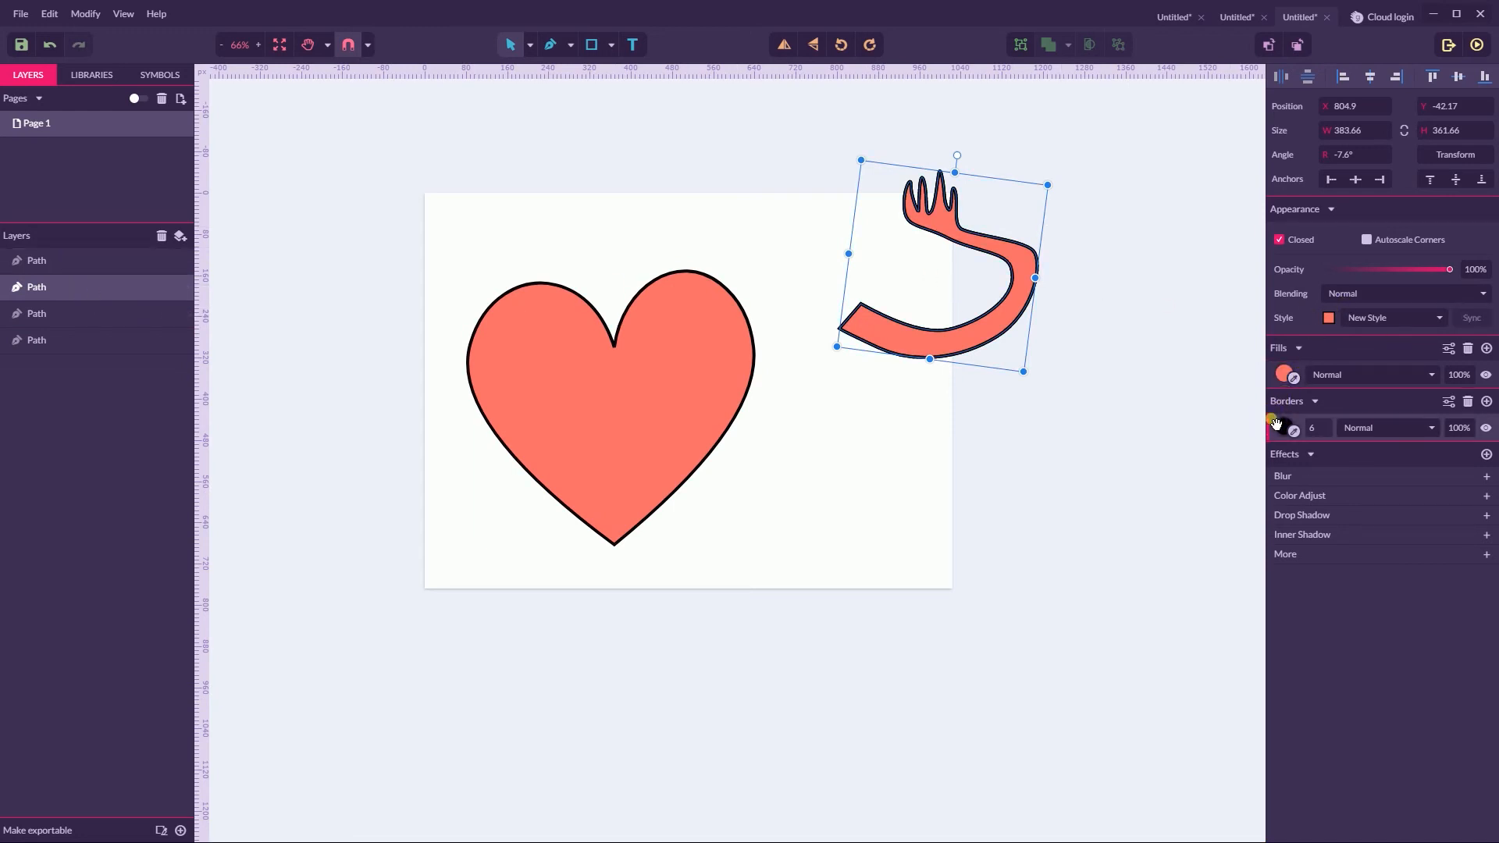
left_click(1467, 401)
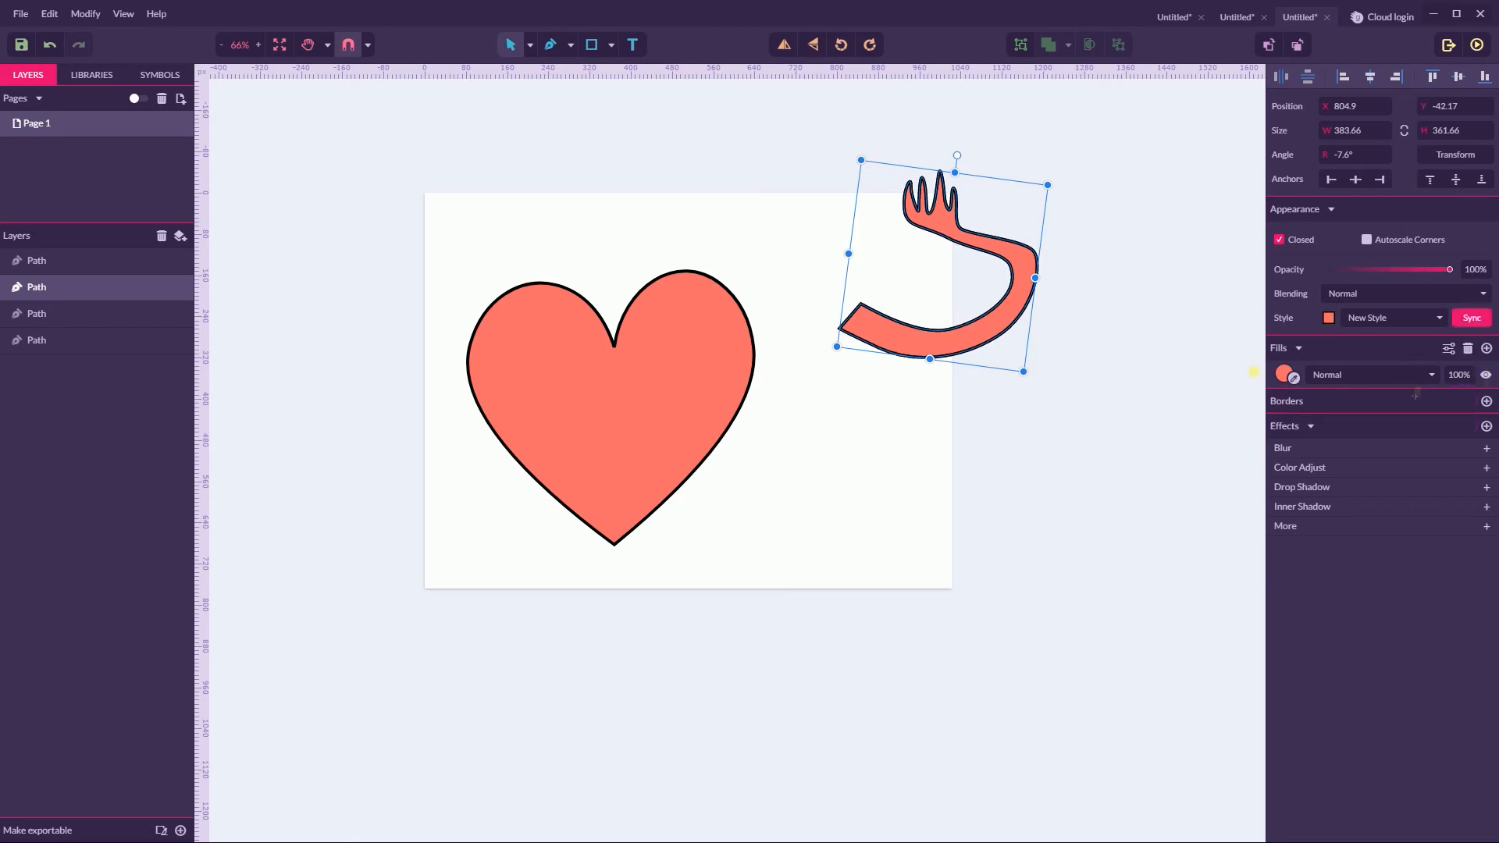
left_click_drag(944, 343, 799, 466)
key("ctrl+z")
- Move both arm copies together back against the heart's right side, at about X 512, Y 236.6
left_click(1056, 187)
left_click_drag(1055, 162, 779, 471)
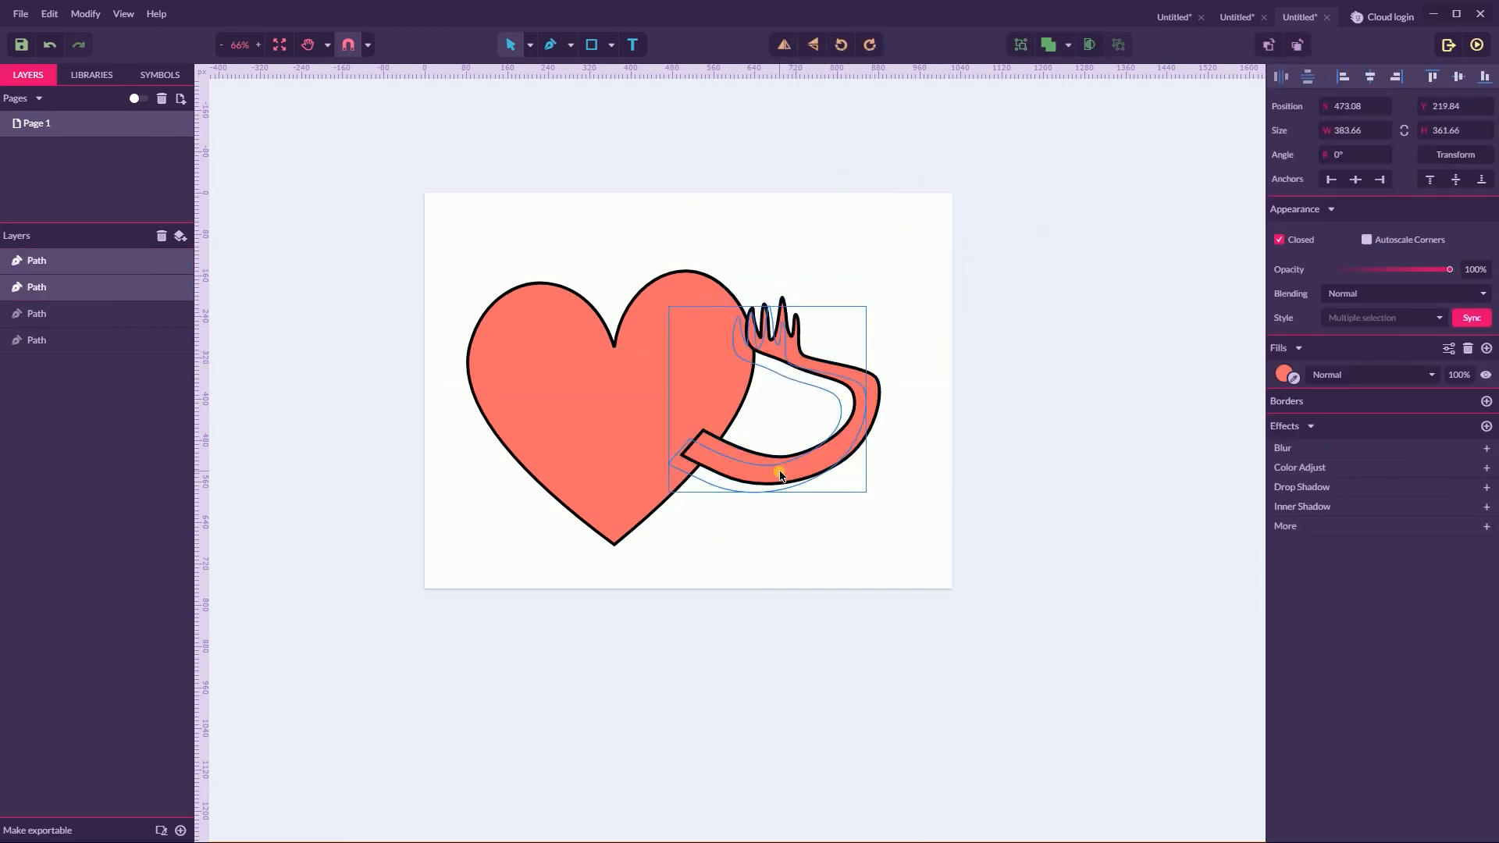
left_click(831, 529)
left_click_drag(909, 348, 784, 498)
left_click(770, 540)
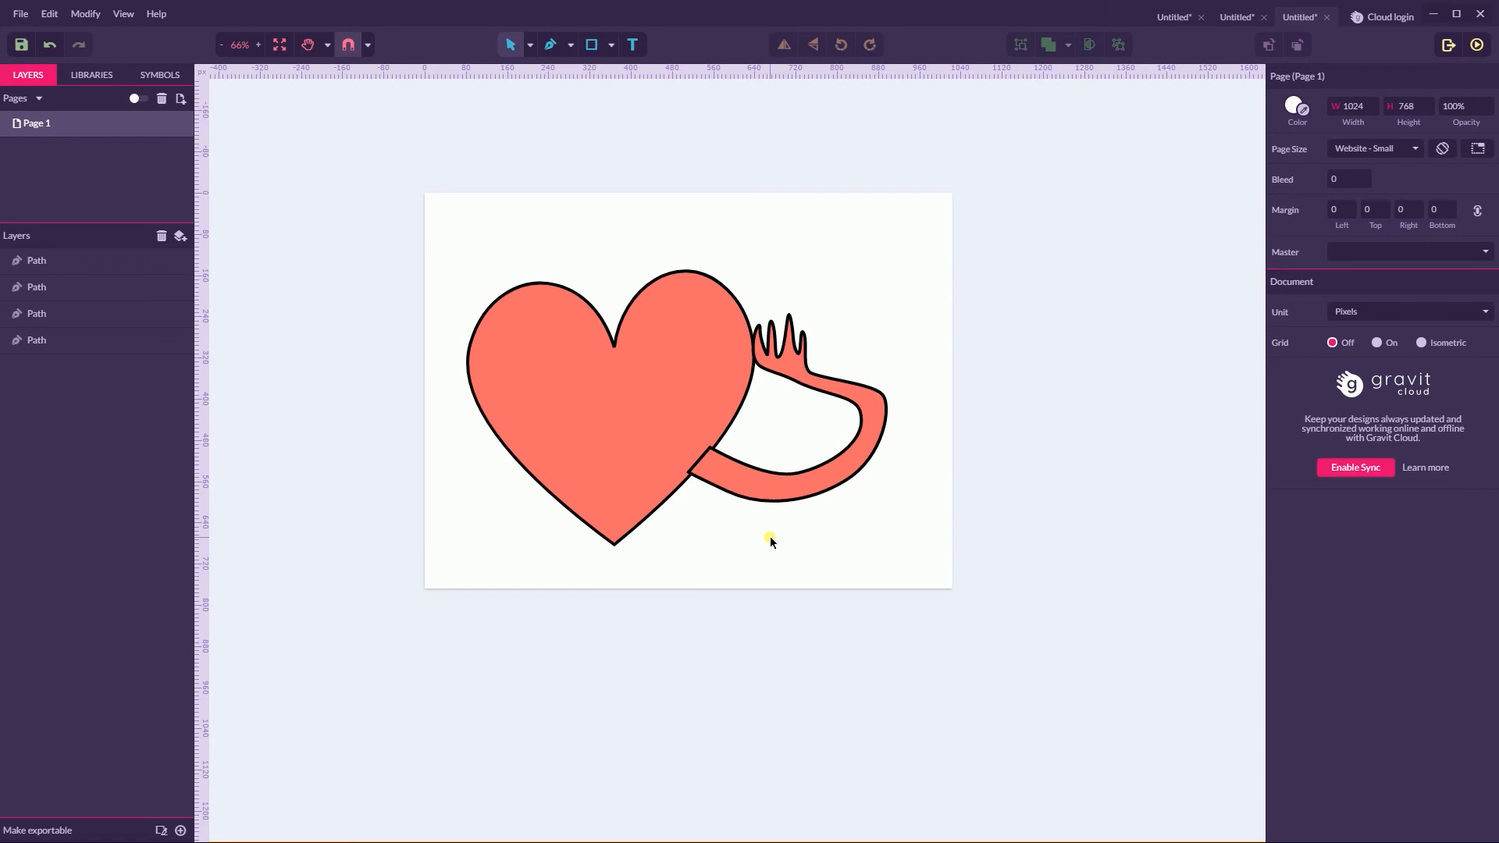
- Break the arm outline's curve at its lower shoulder node with Subselect and make the outline an open path
scroll(770, 537, "up", 5)
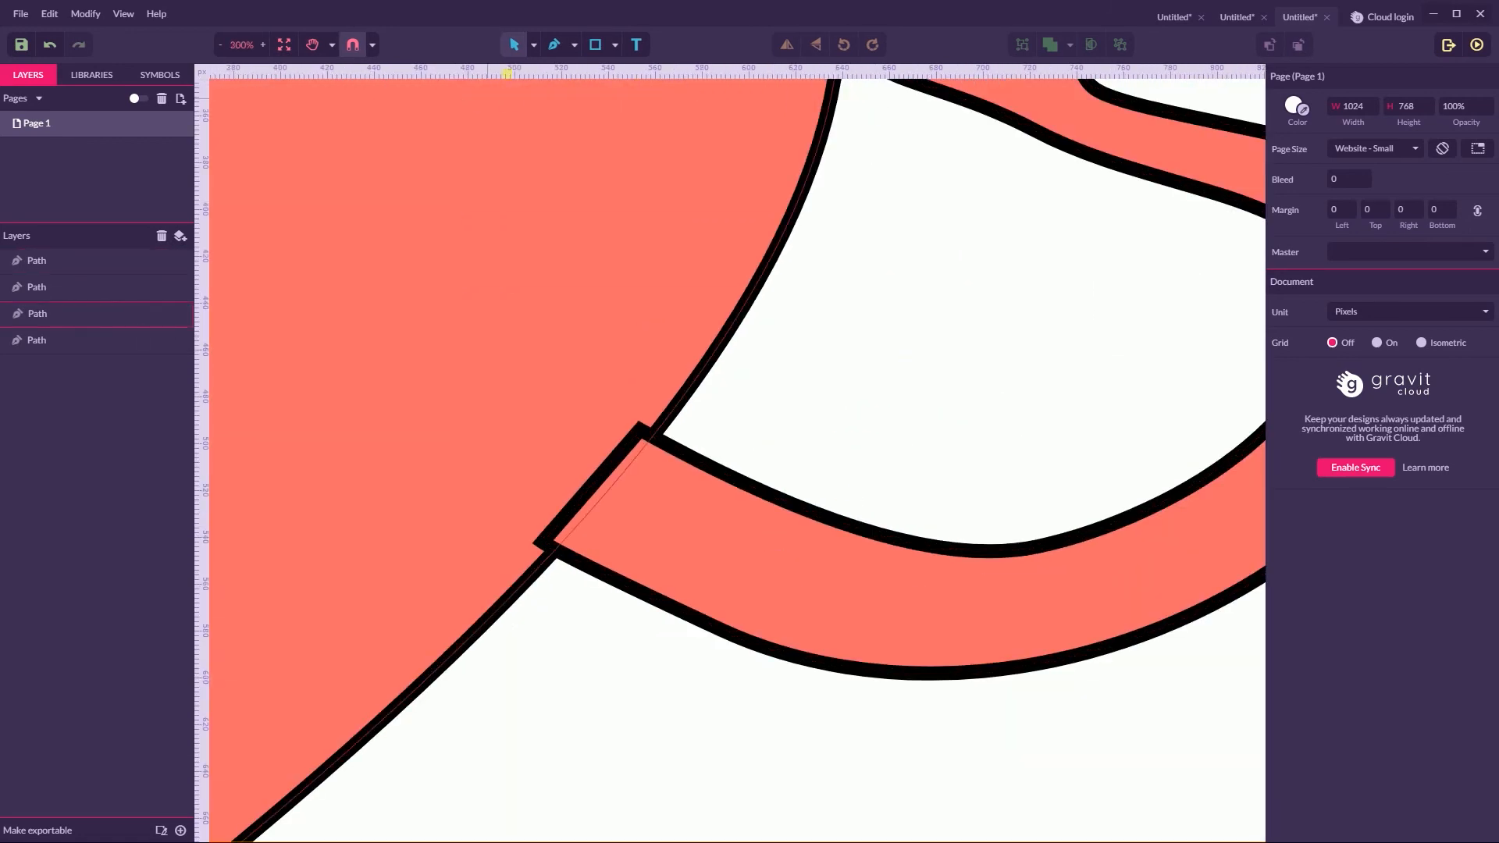
left_click(533, 44)
left_click(572, 92)
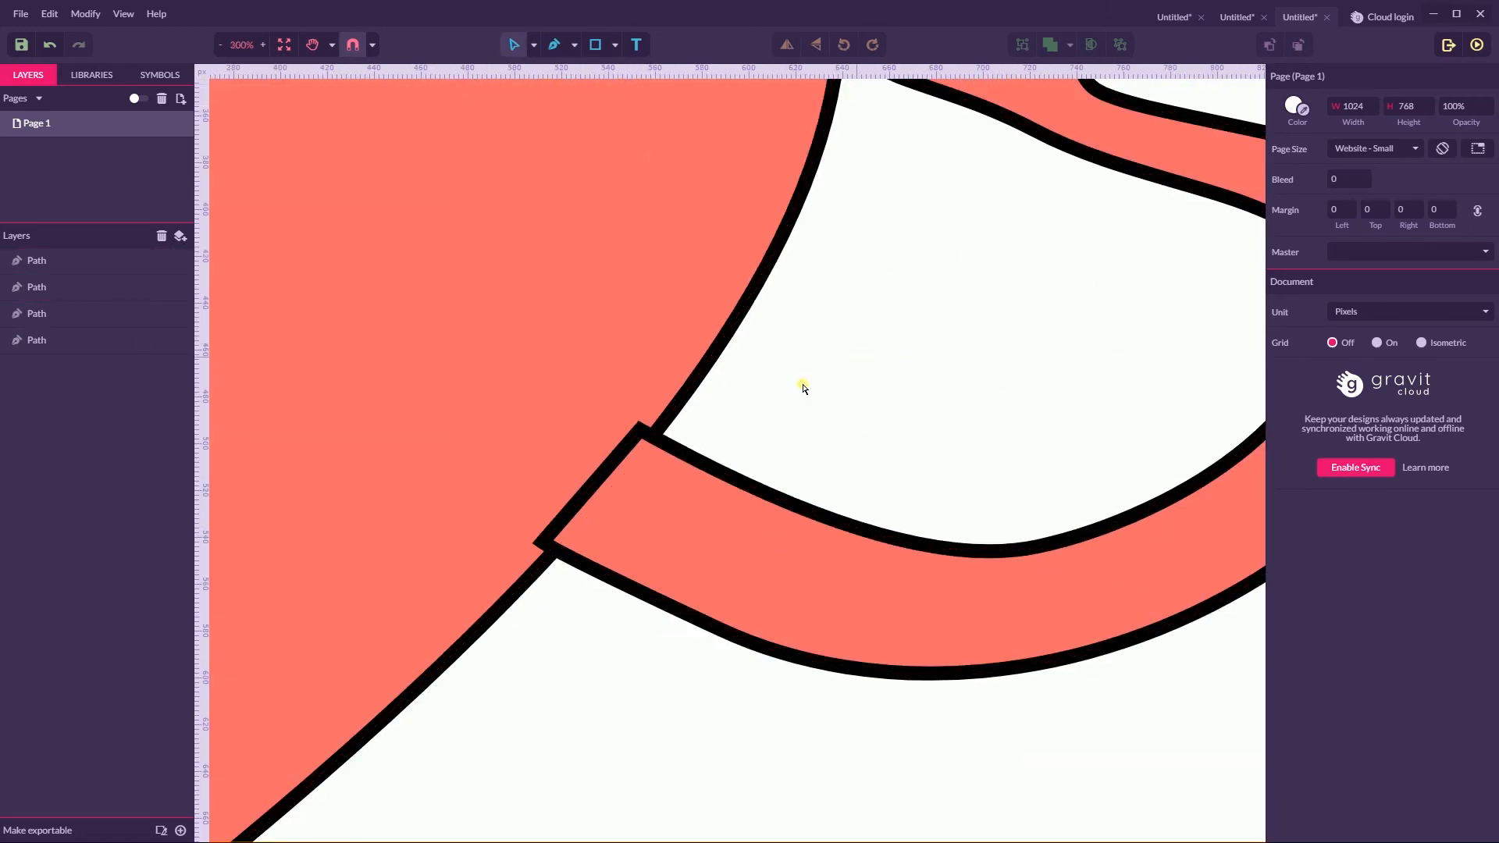
left_click(640, 430)
left_click_drag(640, 429, 826, 316)
key("ctrl+z")
left_click(535, 540)
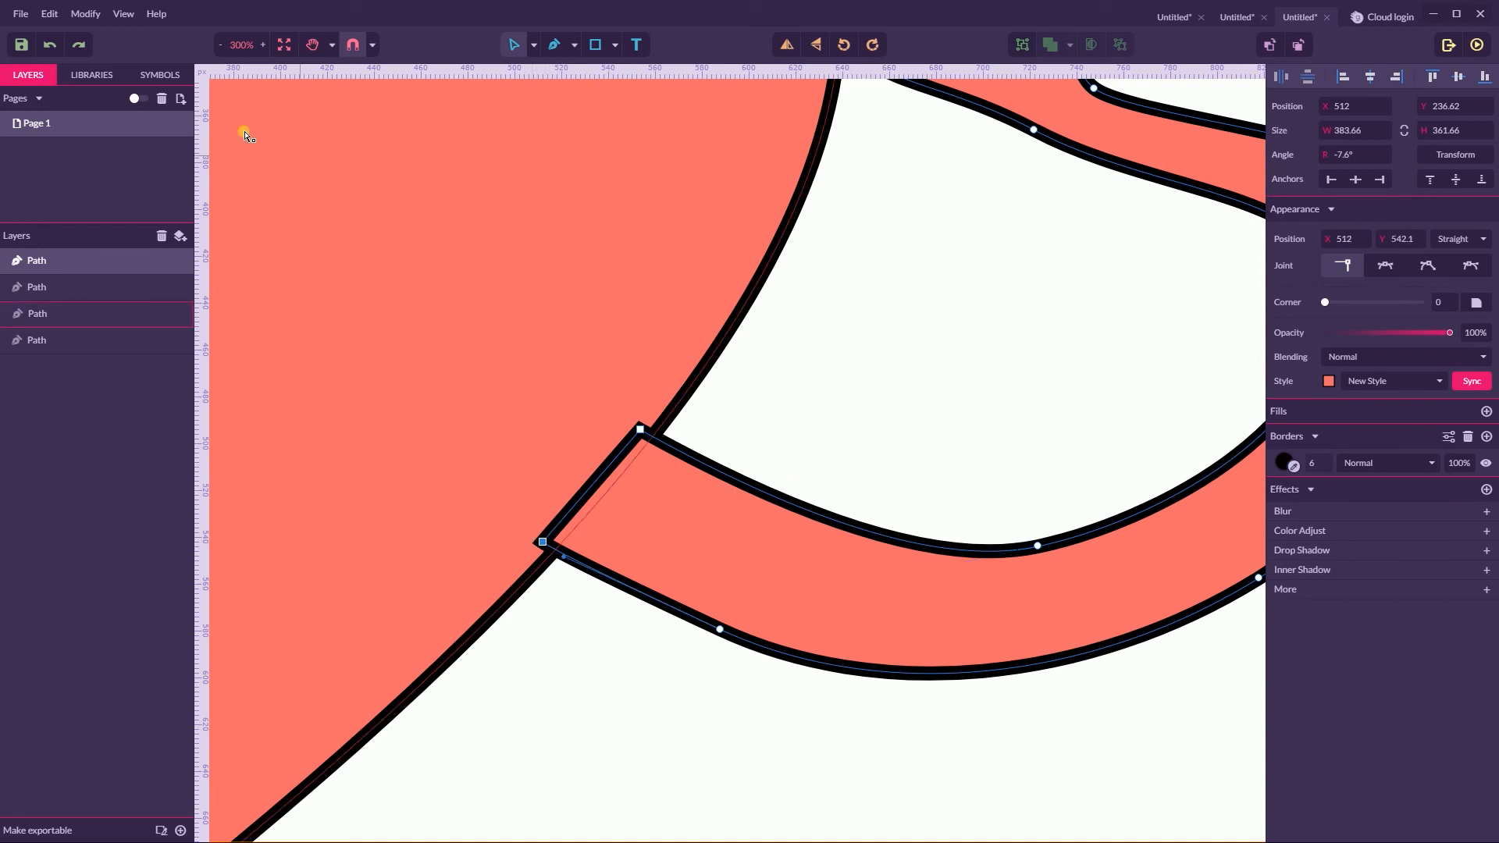
left_click(85, 13)
mouse_move(172, 314)
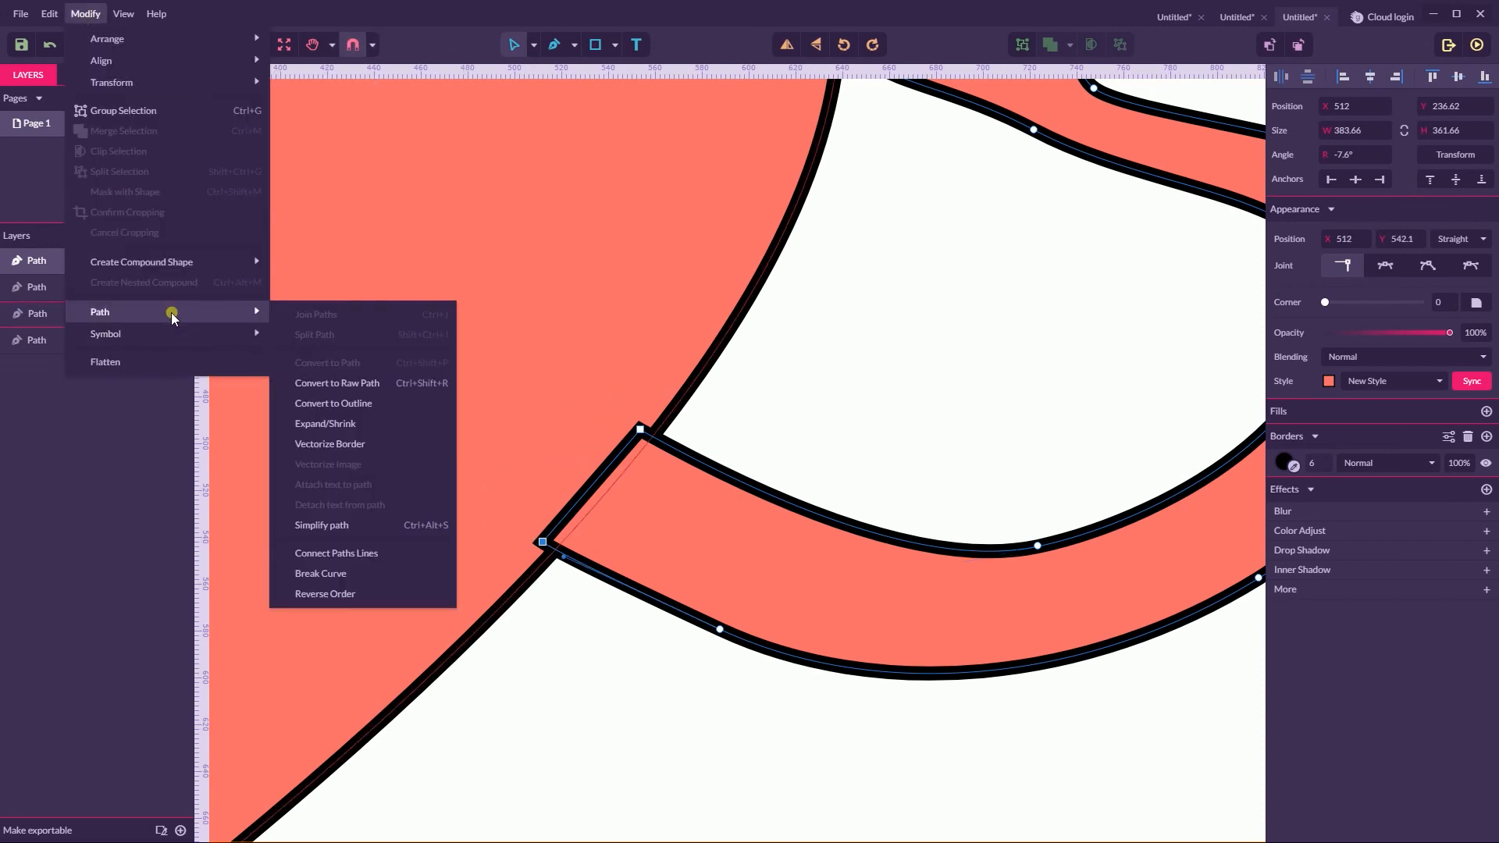
left_click(334, 573)
left_click(1279, 239)
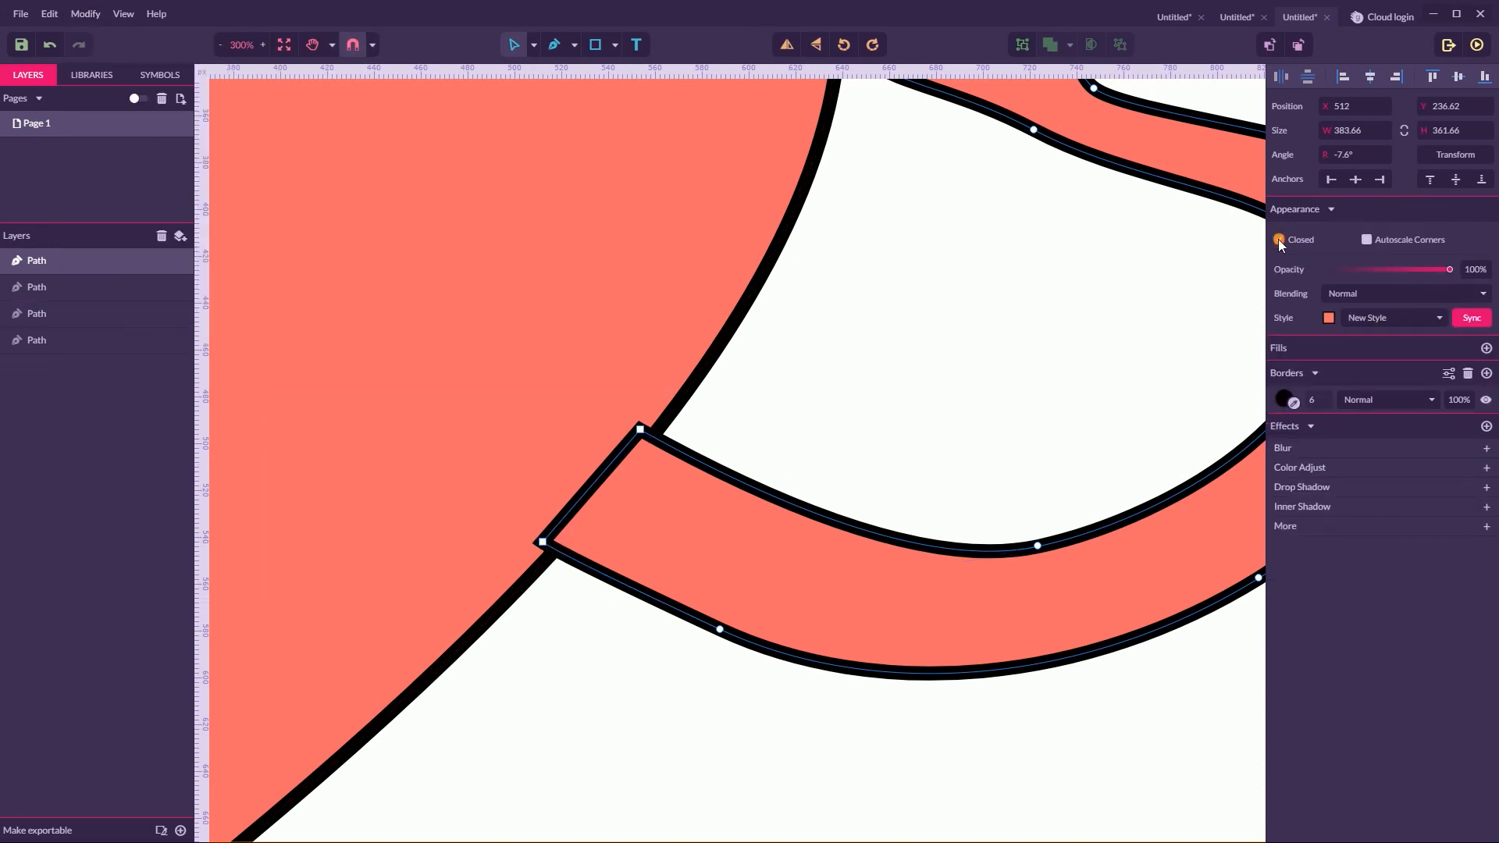
- Shape the outline's shoulder end into a short upper stub cornering near X 558.7, Y 496.7 and a lower node near X 516.7, Y 545
left_click_drag(542, 541, 605, 424)
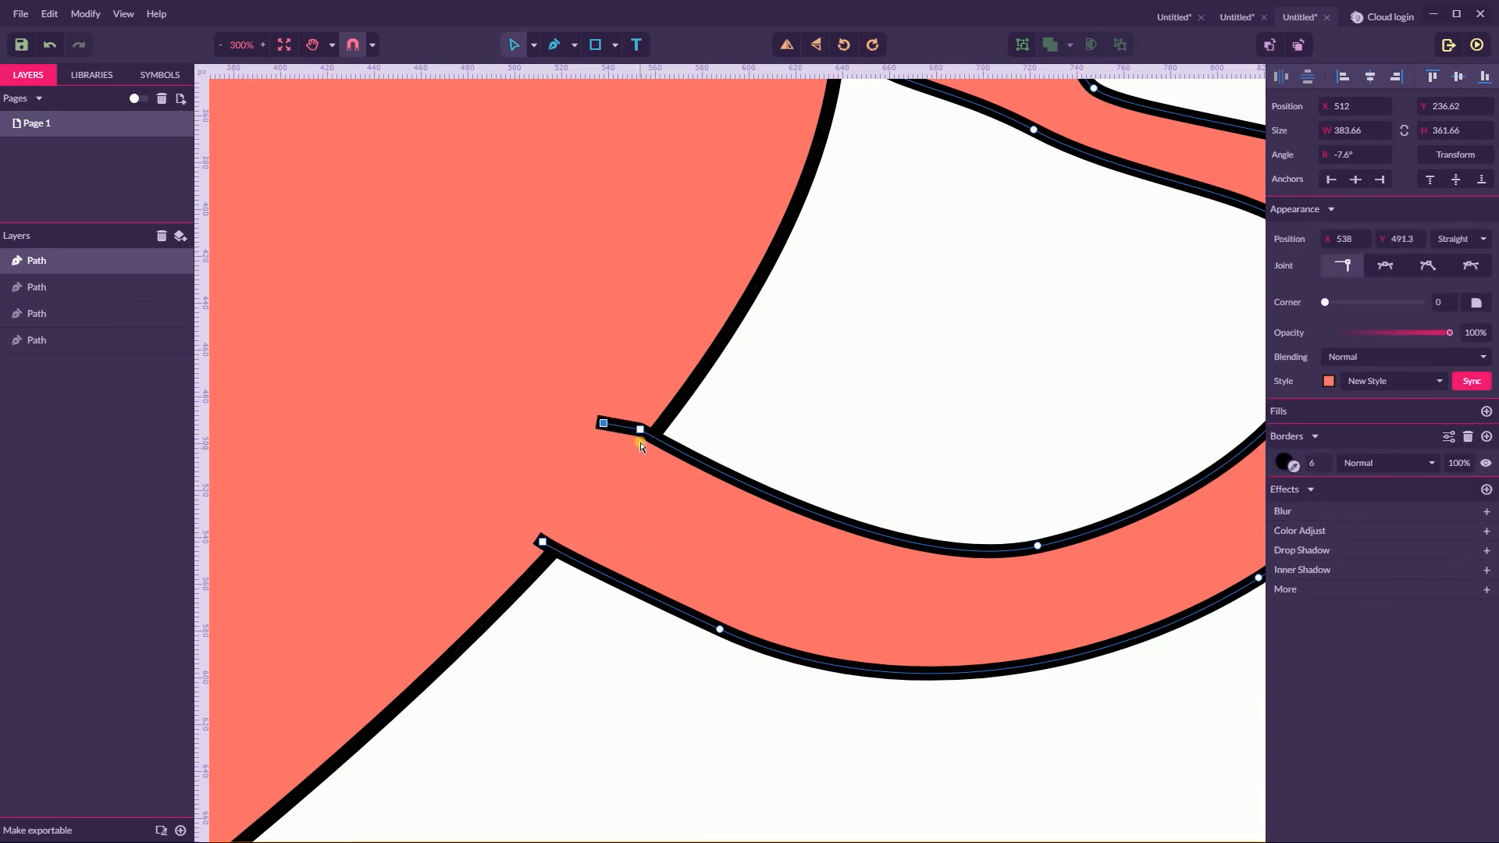
left_click(642, 429)
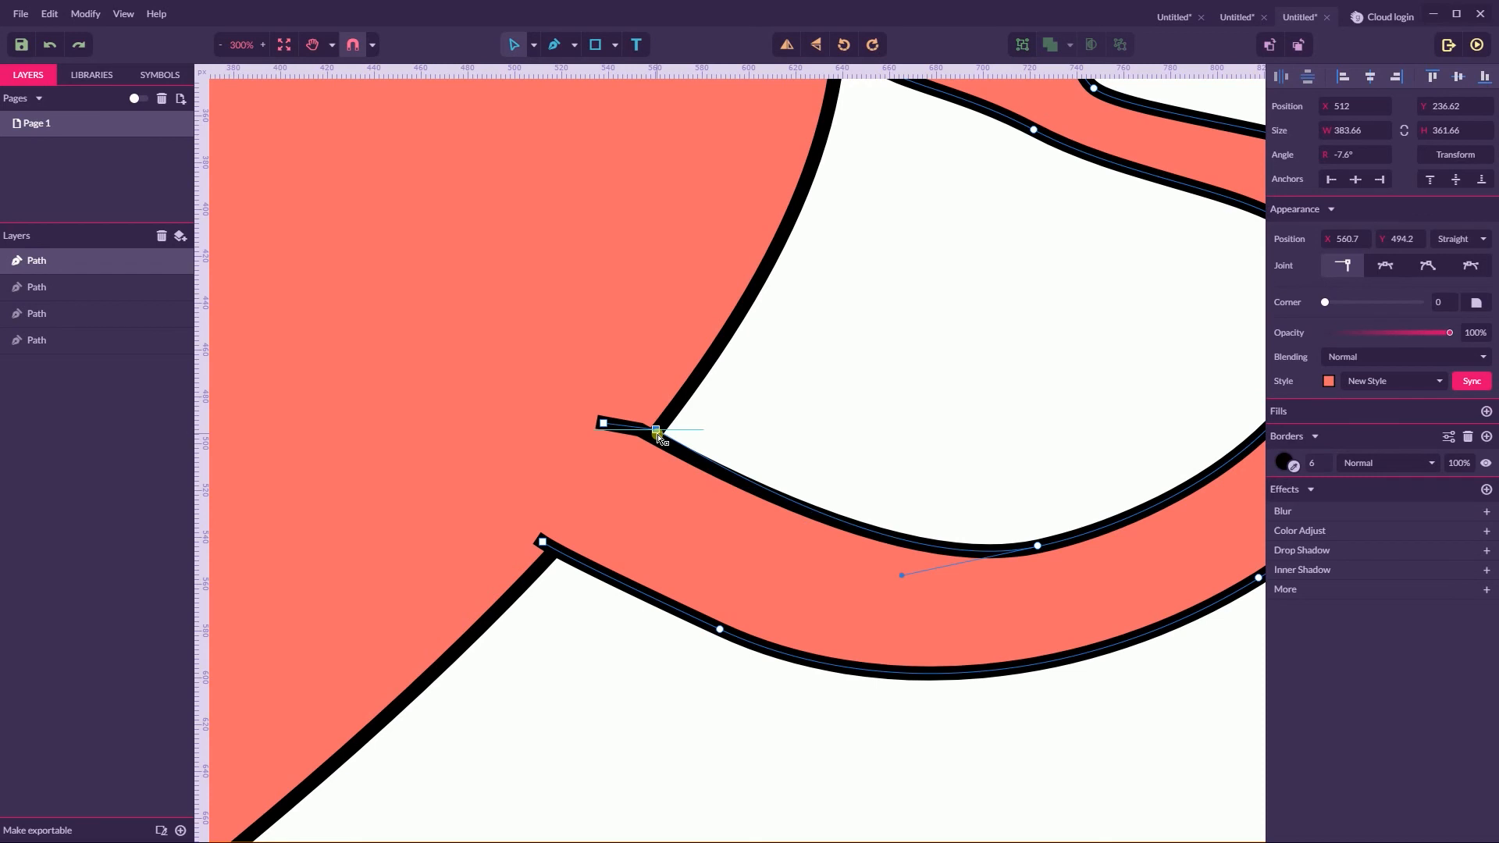
left_click_drag(603, 423, 616, 483)
left_click_drag(662, 430, 653, 436)
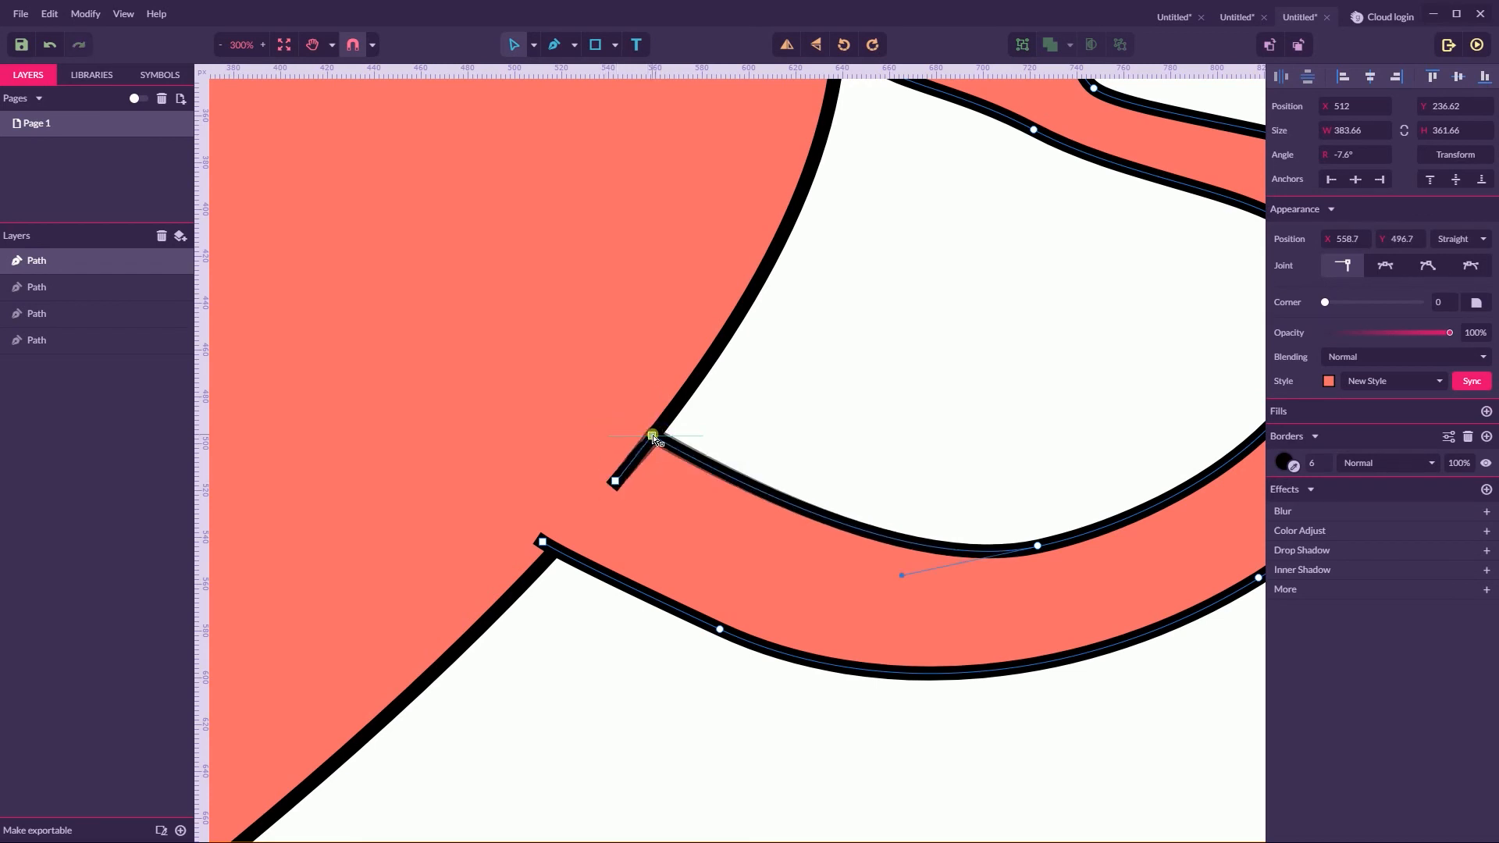
left_click(542, 542)
left_click_drag(544, 548, 572, 576)
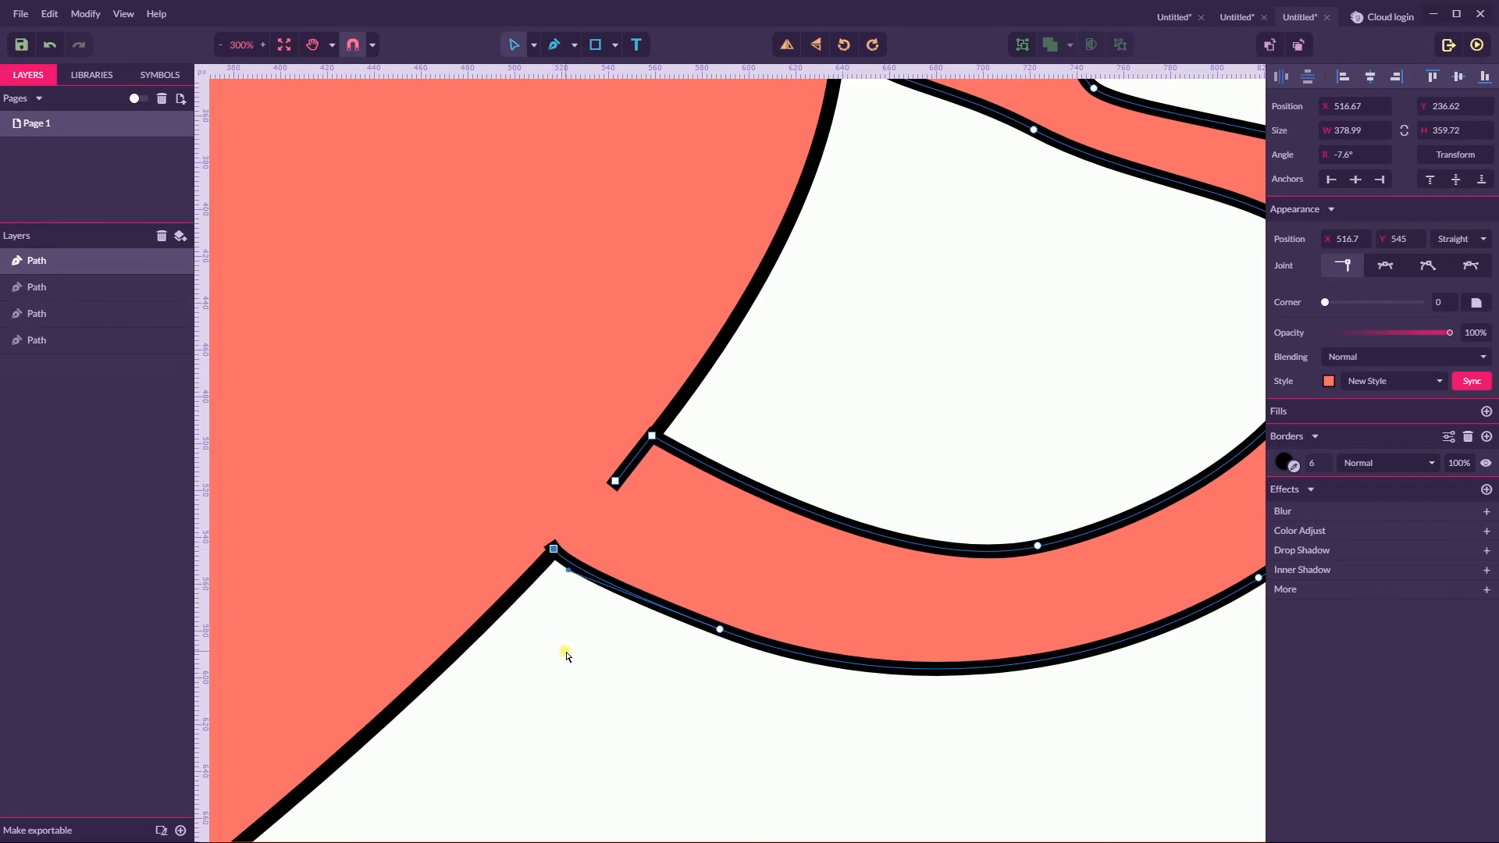
- Set the arm outline's border ends to Butt
key("ctrl+plus")
key("ctrl+plus")
key("ctrl+plus")
key("space")
left_click_drag(500, 502, 1202, 174)
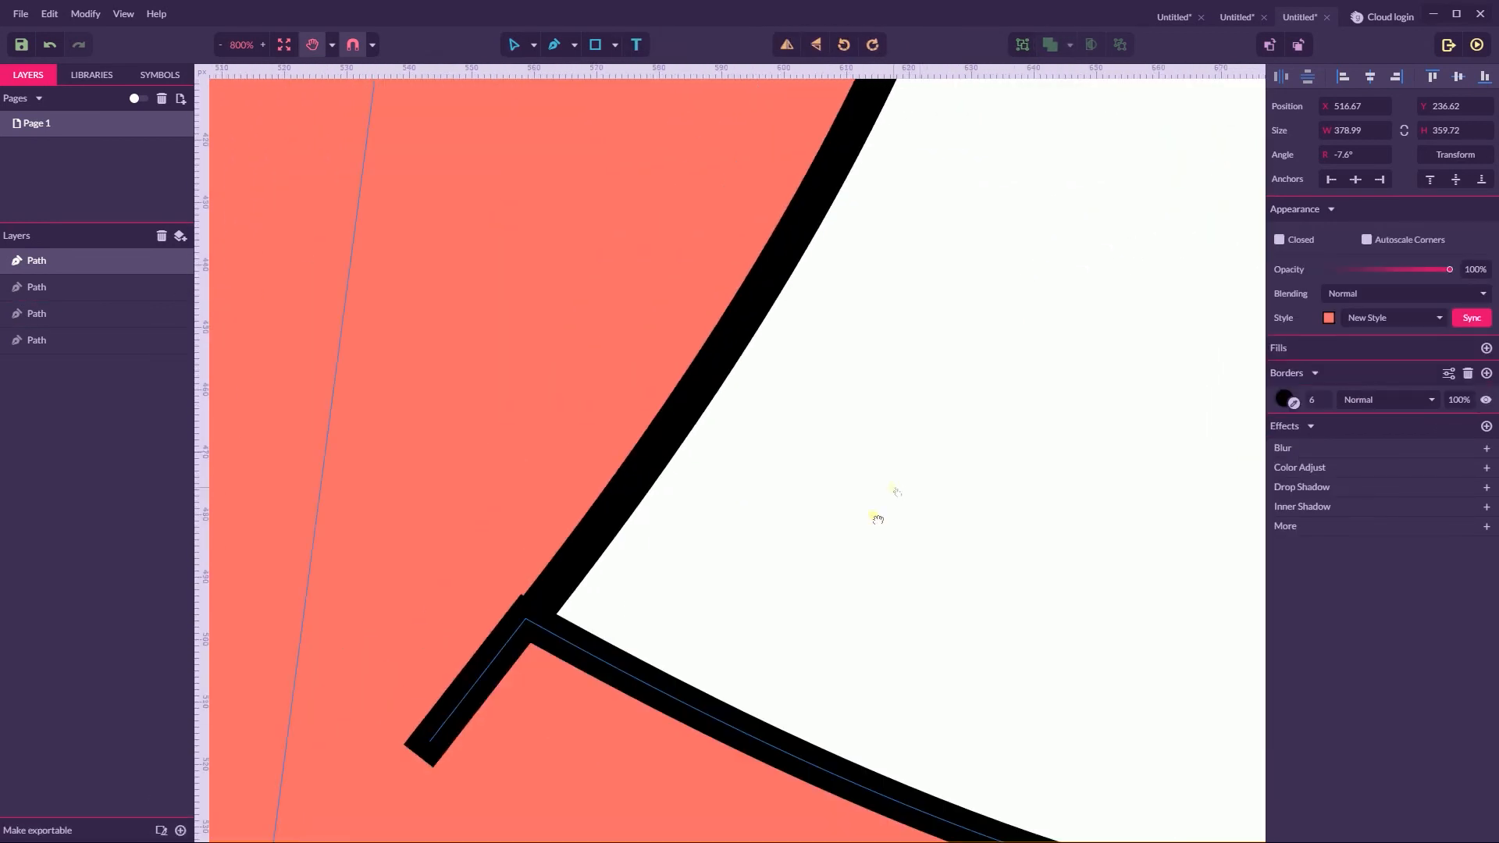
left_click_drag(877, 519, 993, 203)
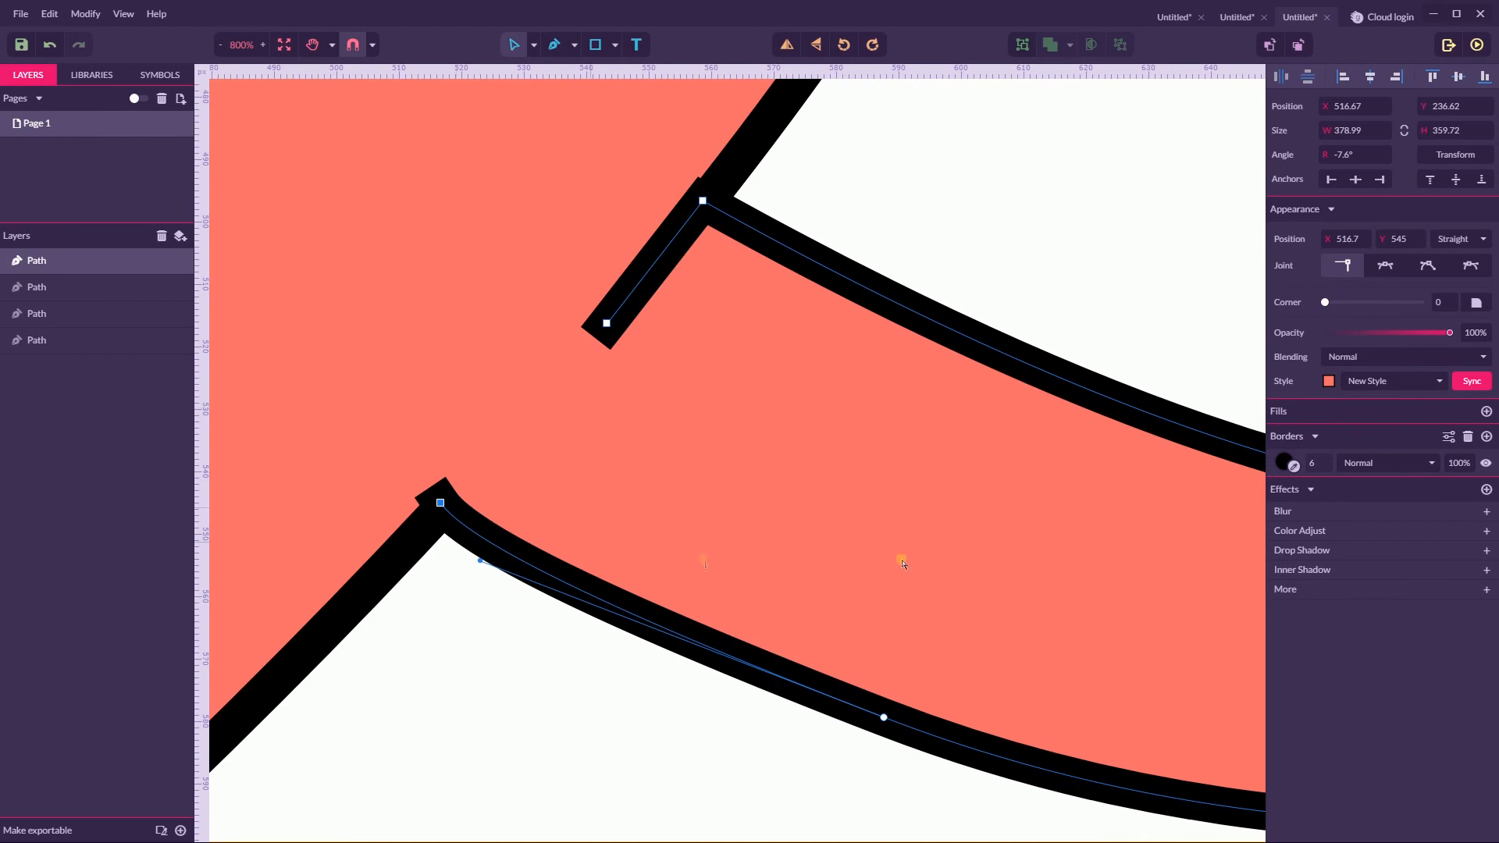
left_click(1447, 436)
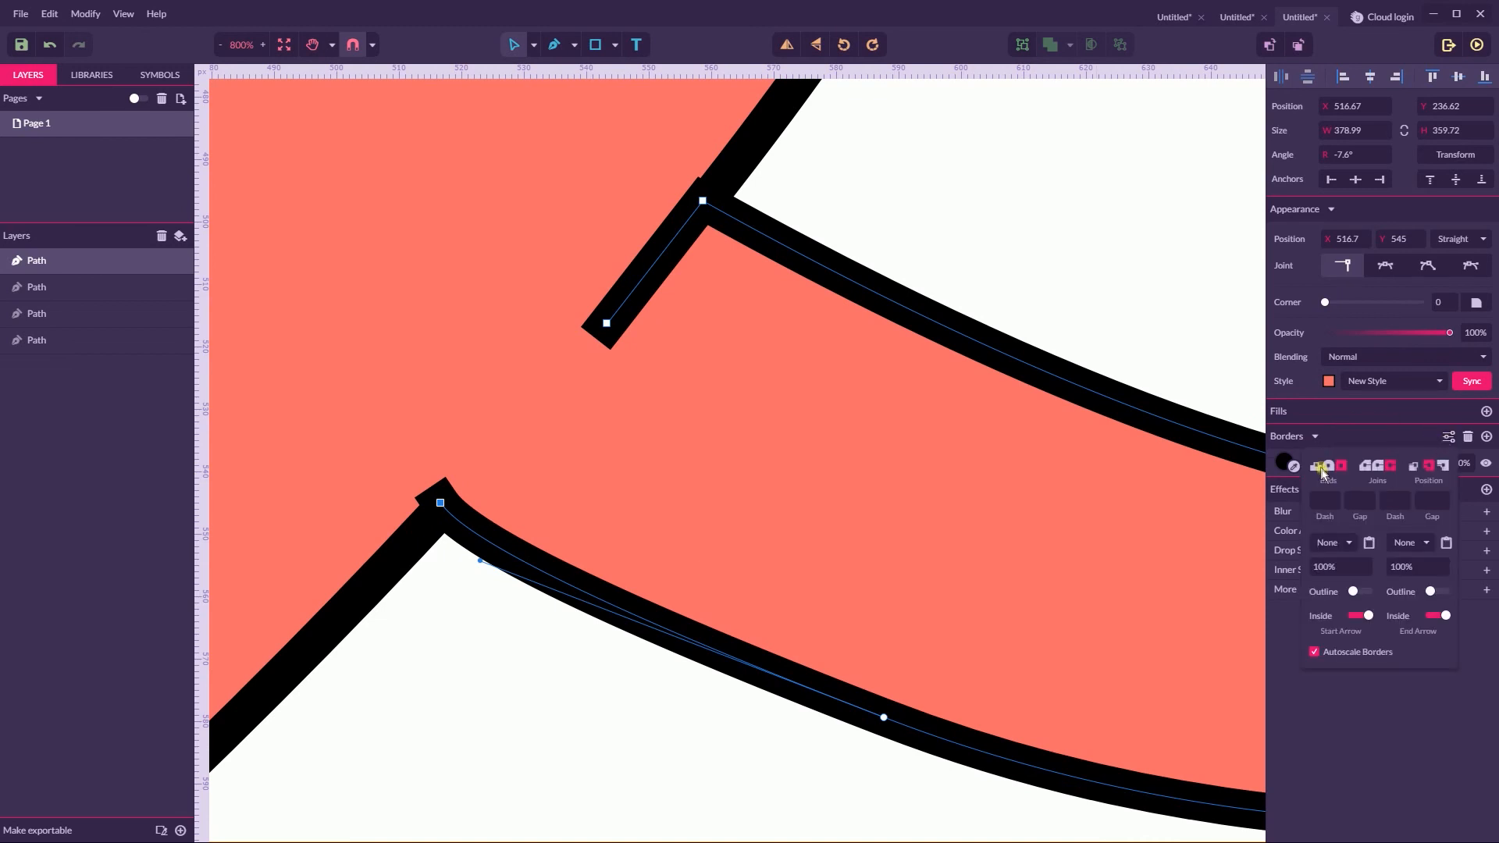
left_click(1314, 467)
- Realign the lower shoulder node with the heart's outline near X 515.1, Y 544.3 and adjust the curve of the adjoining lower edge
left_click_drag(444, 506, 438, 502)
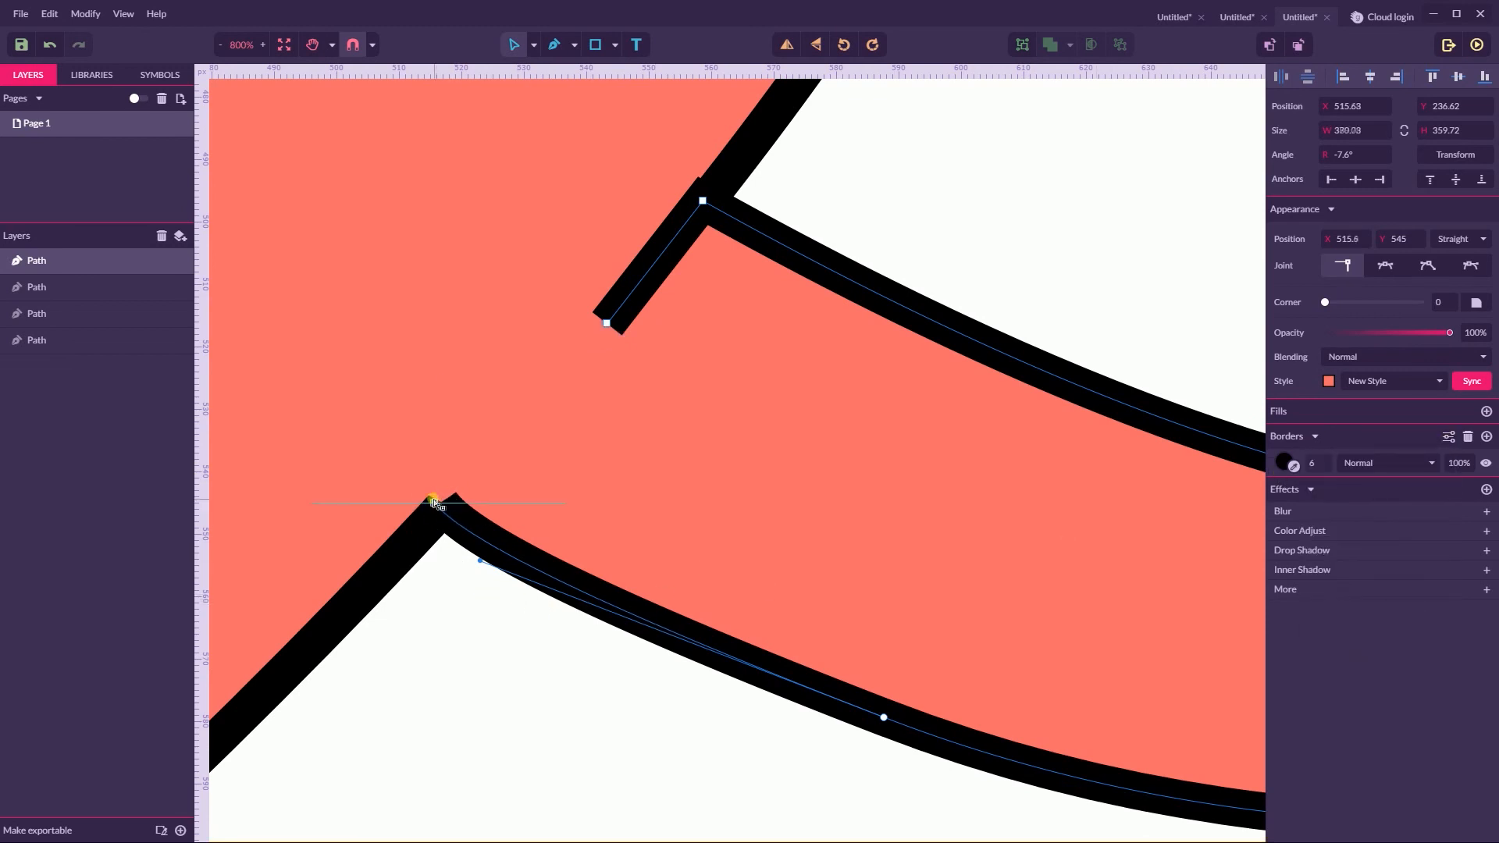
left_click_drag(484, 564, 490, 547)
left_click(489, 597)
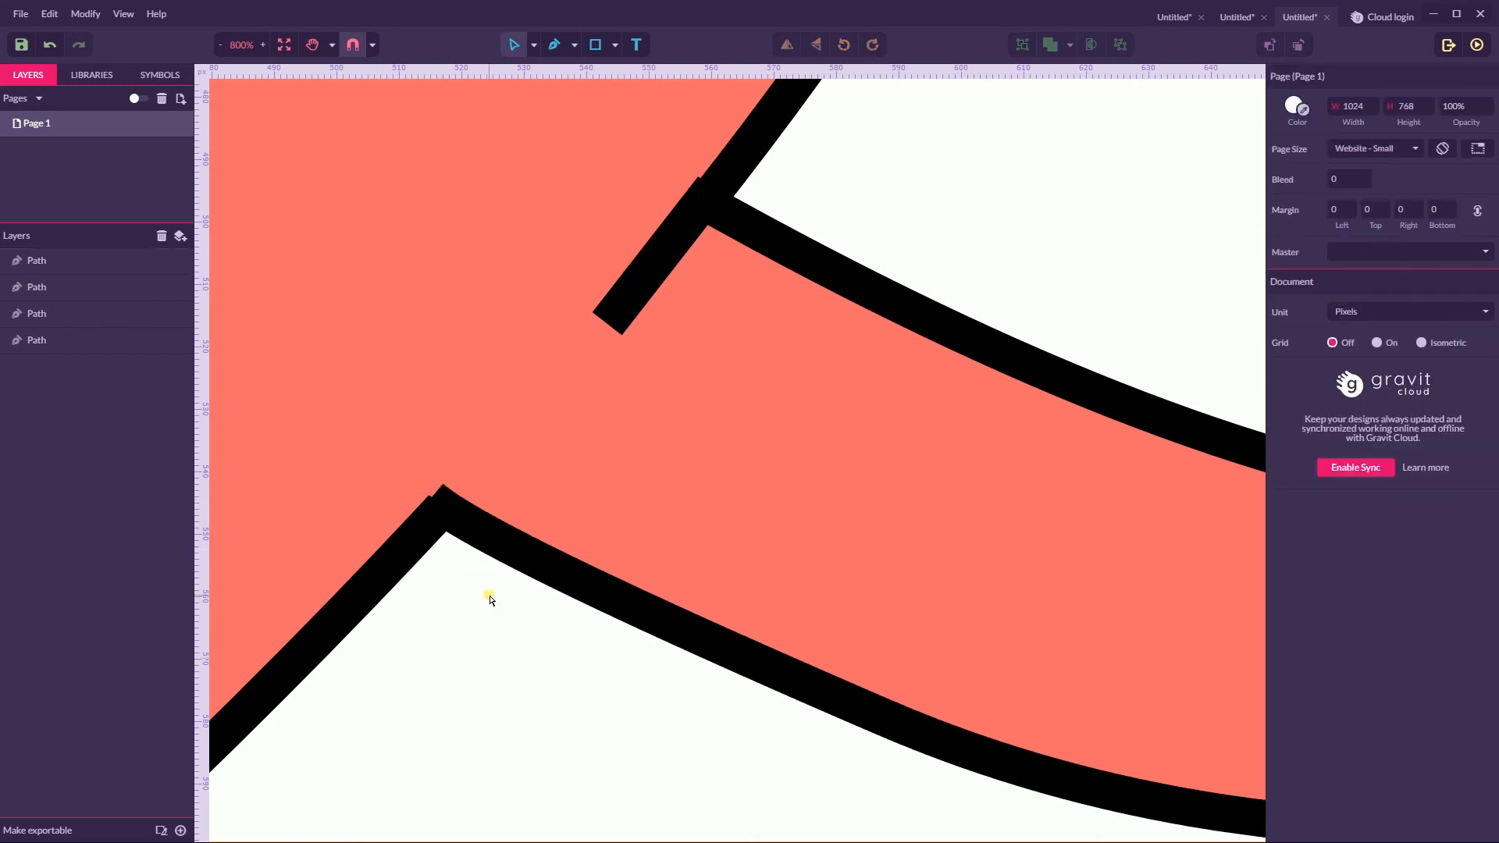
left_click(446, 515)
left_click_drag(431, 498, 432, 499)
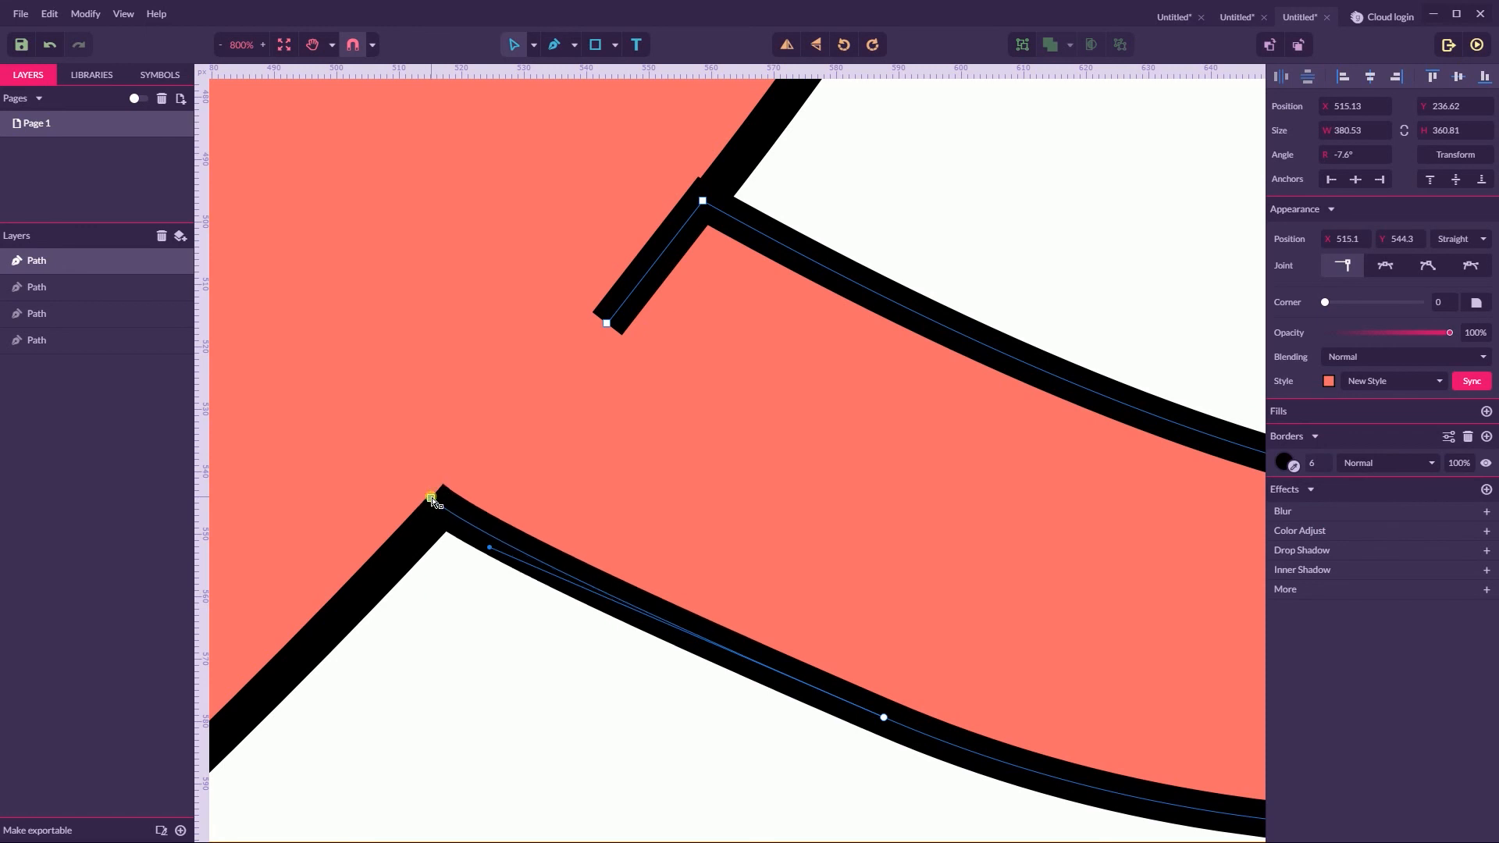
left_click_drag(429, 496, 431, 500)
left_click(460, 572)
- Align the upper shoulder node with the heart's outline and turn the stub's loose end into a curve that follows it
left_click(459, 507)
left_click_drag(673, 231, 688, 219)
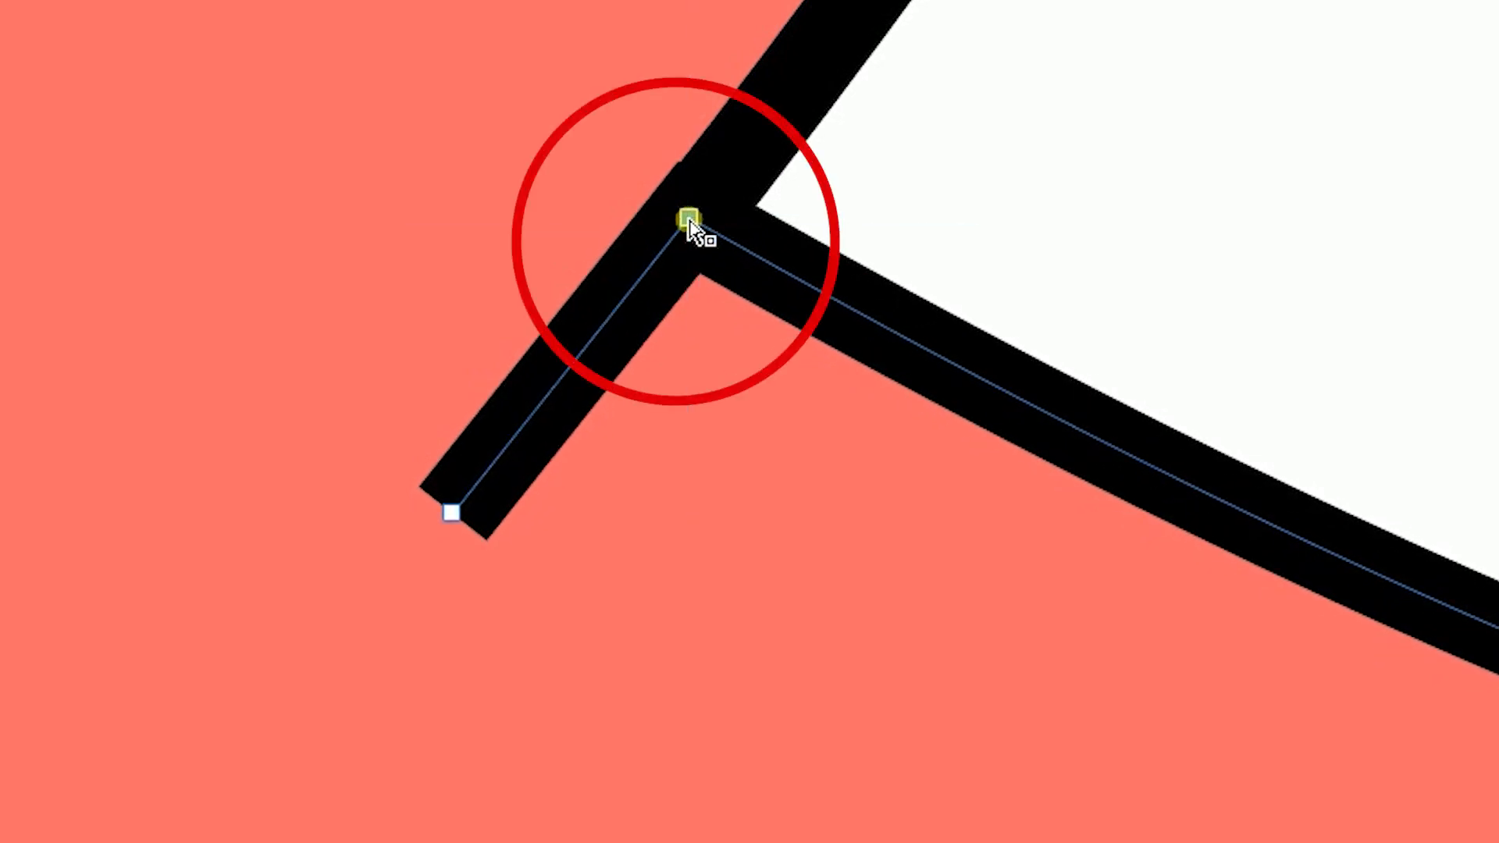
left_click(452, 513)
left_click_drag(451, 512, 359, 628)
left_click_drag(452, 513, 469, 529)
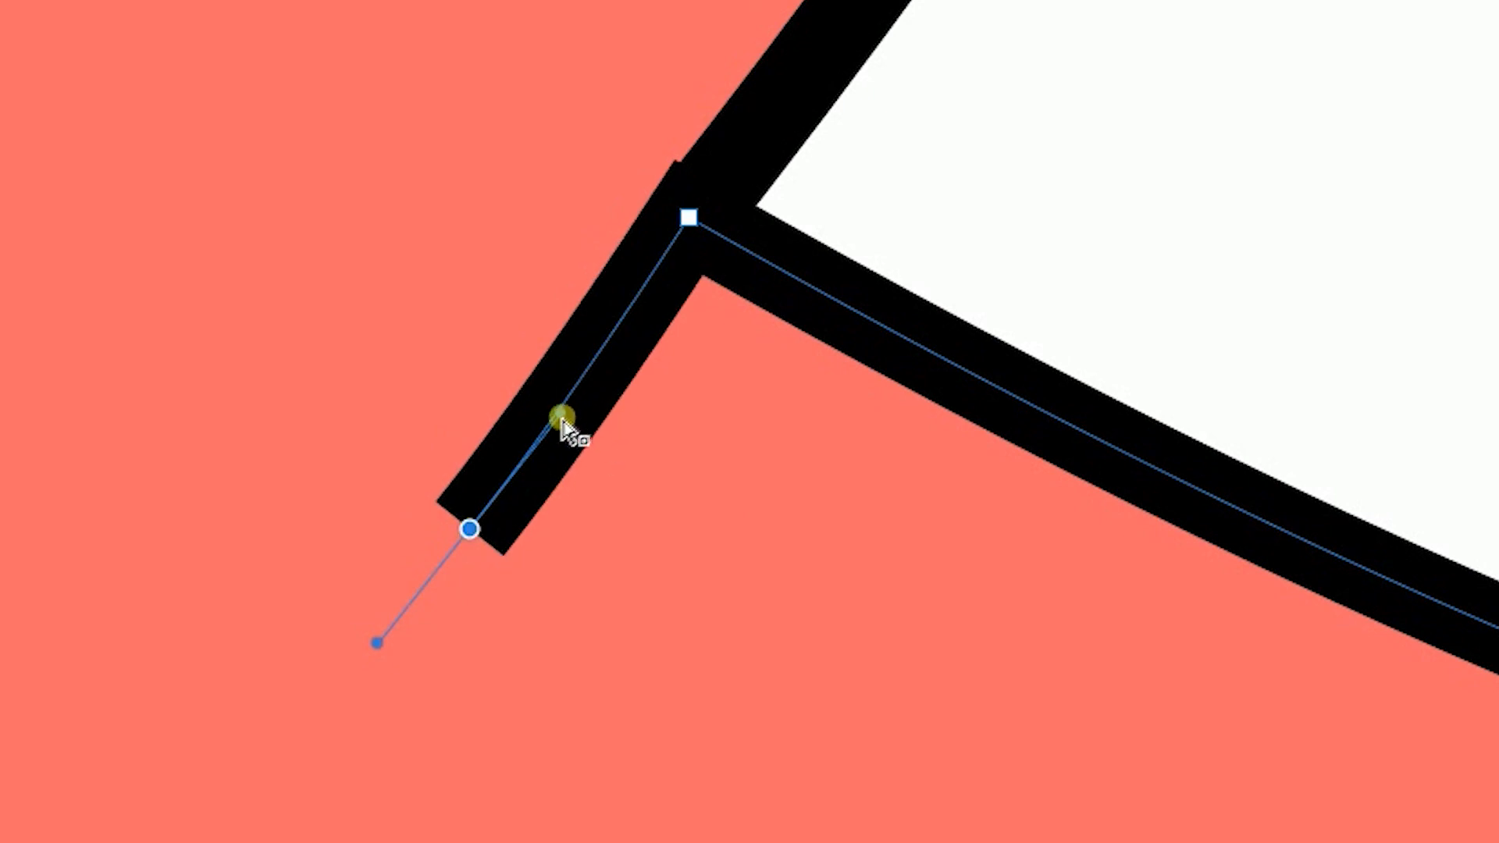